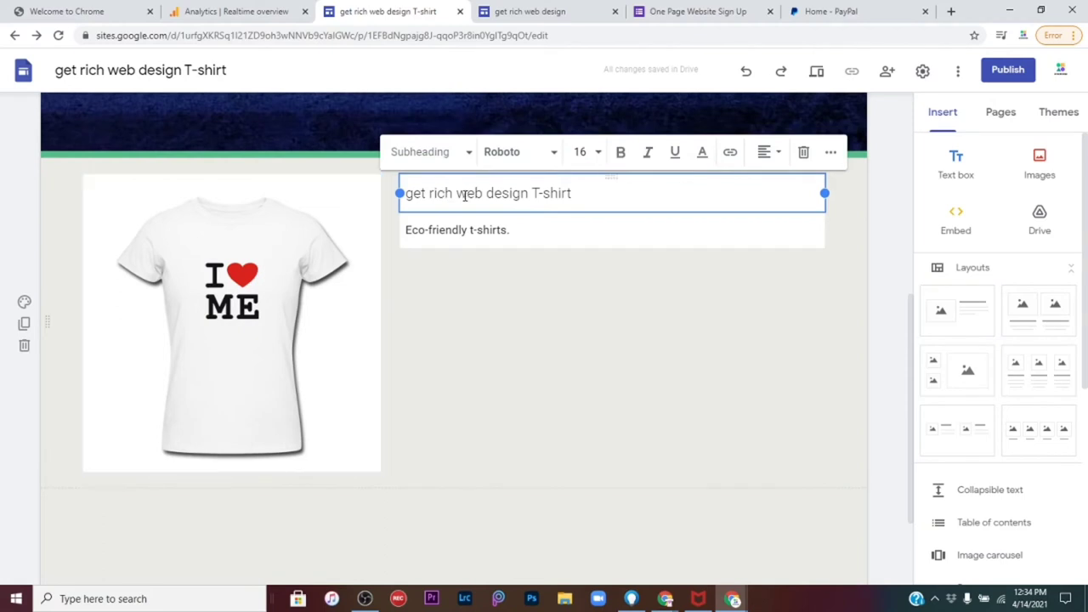
left_click(521, 236)
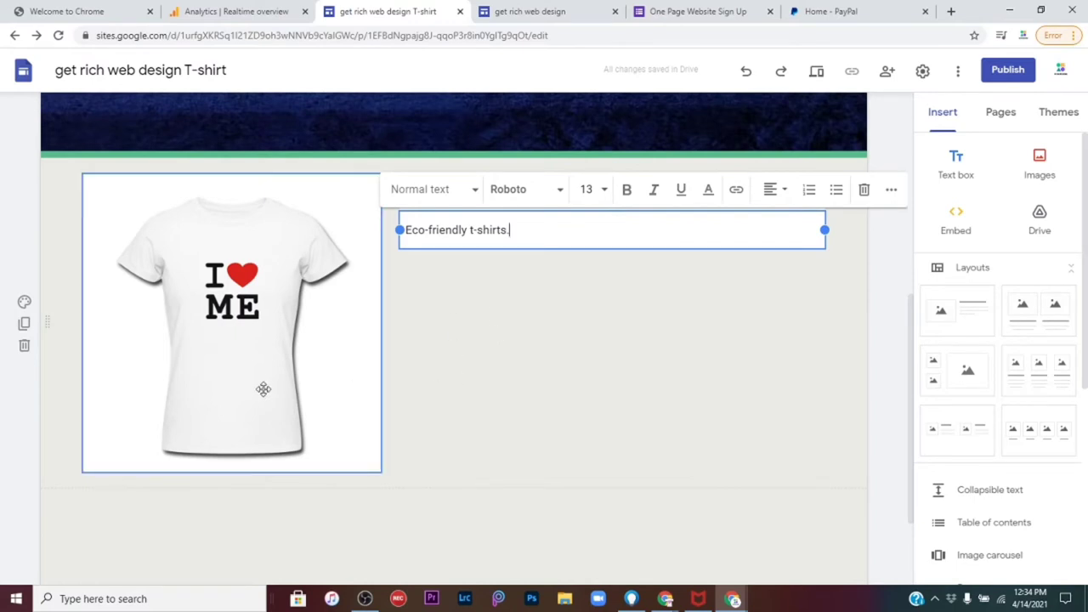
scroll(260, 389, "down", 2)
left_click(542, 304)
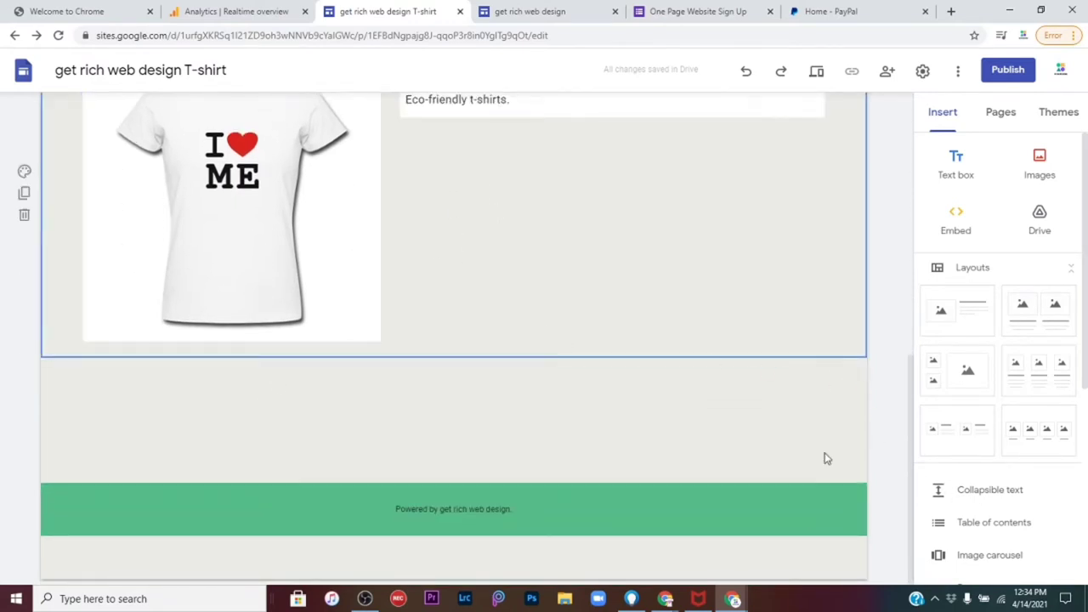
mouse_move(550, 504)
left_click(548, 525)
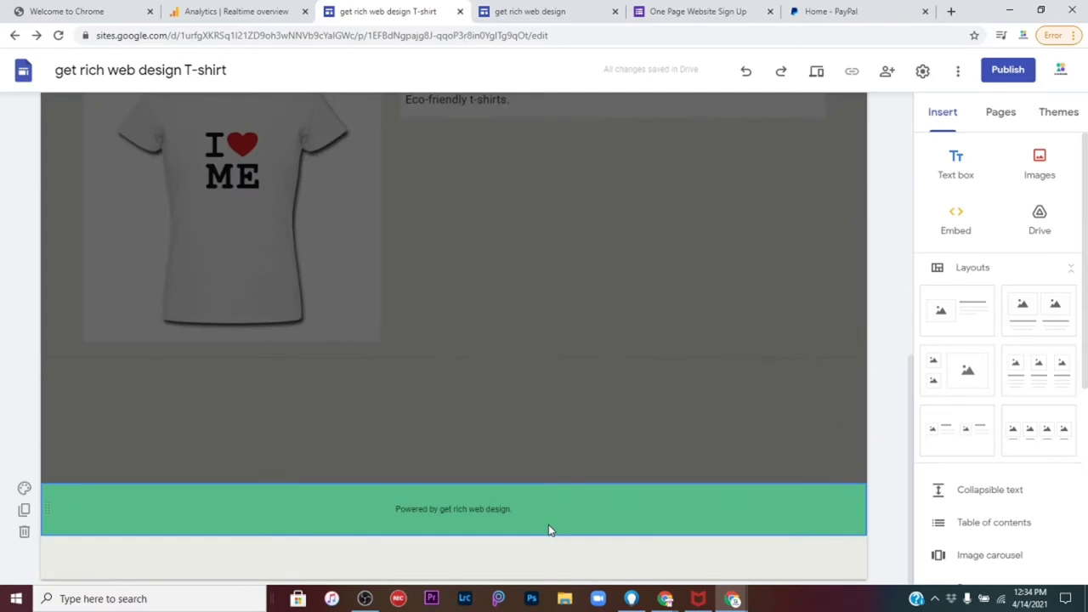
left_click(555, 253)
left_click(554, 275)
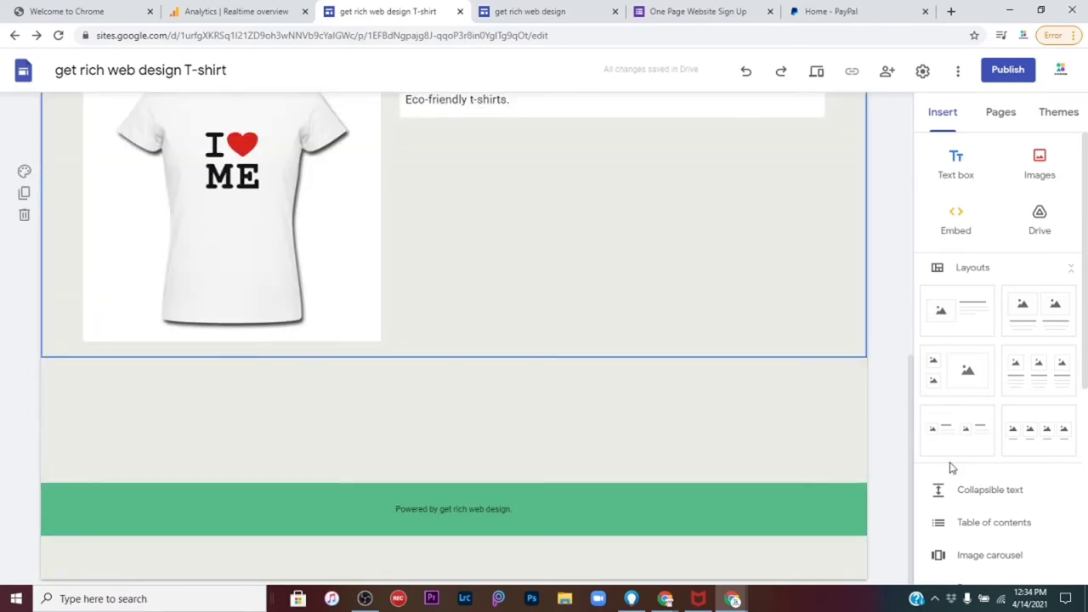
Step: Insert a divider below the T-shirt image and product description section
scroll(960, 498, "down", 1)
scroll(969, 476, "down", 2)
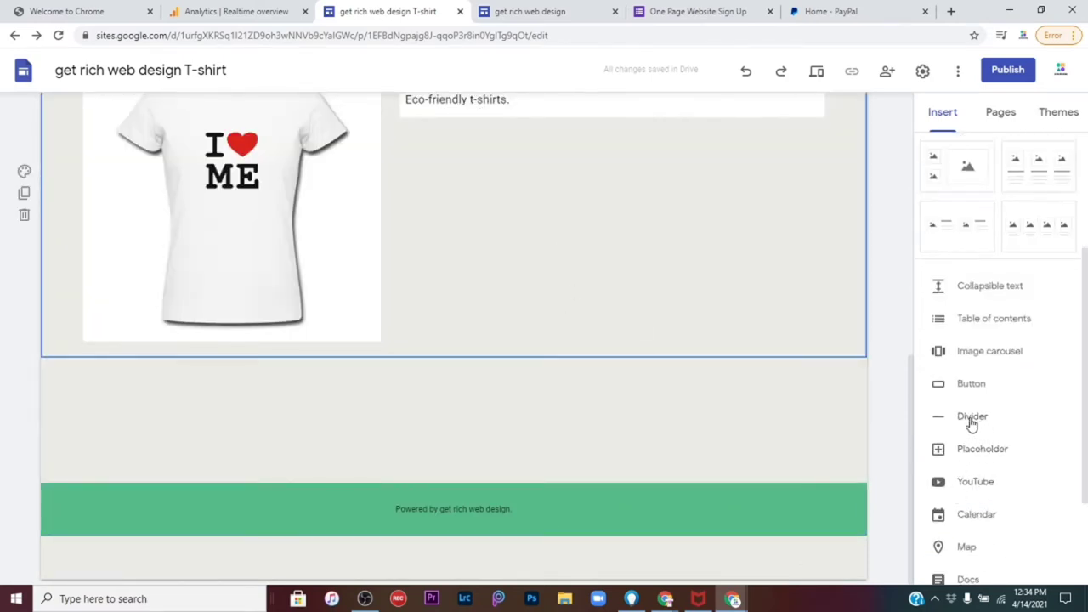
left_click(971, 420)
left_click(269, 321)
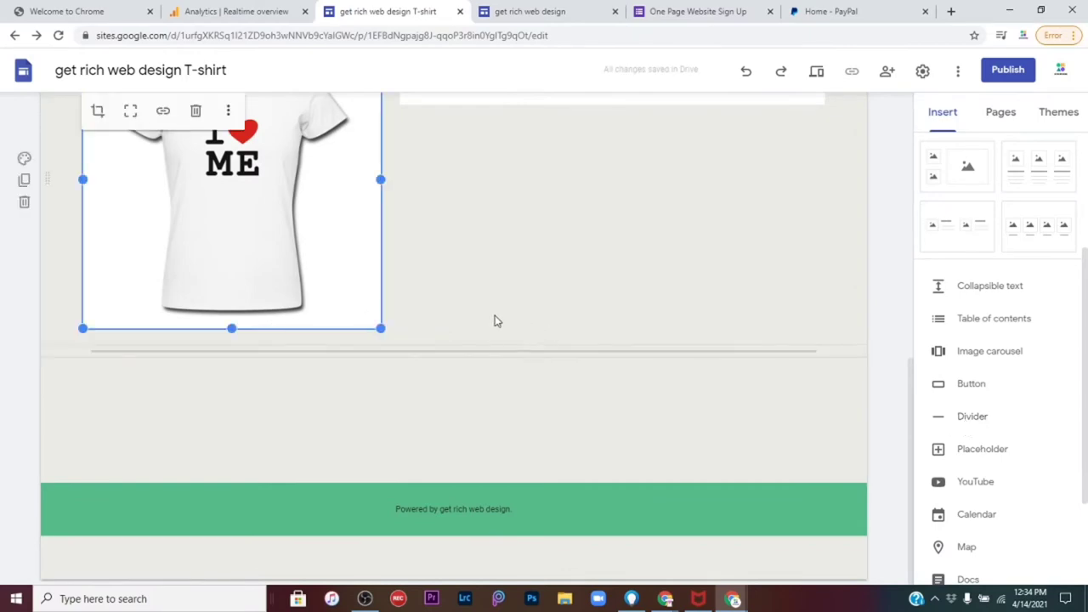
Step: Preview the merch page at large-screen and phone sizes down to the footer, and return to the editor
scroll(495, 318, "up", 3)
scroll(493, 316, "up", 3)
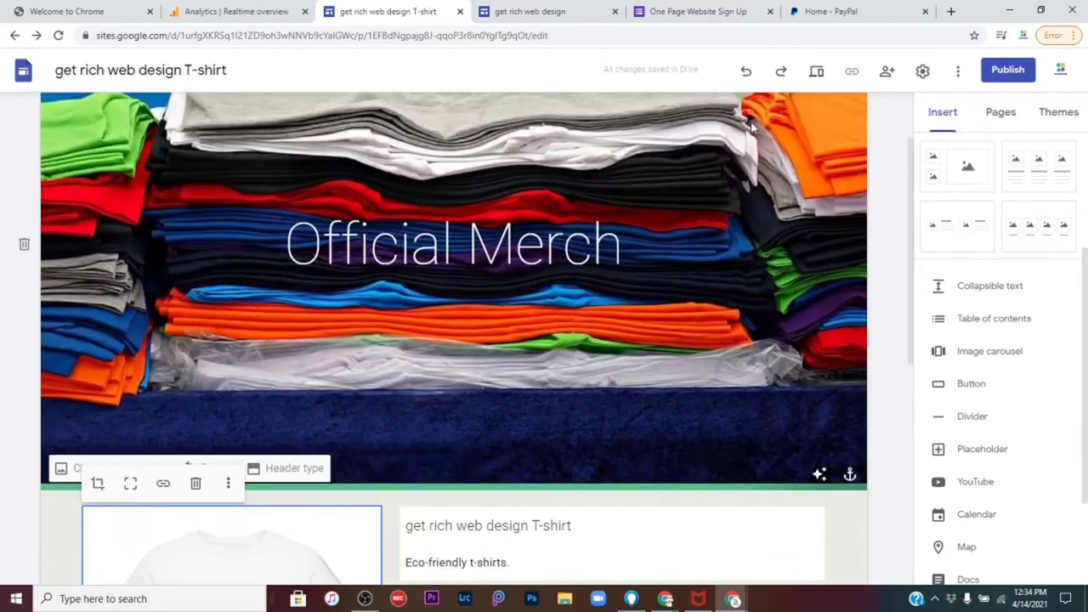
left_click(818, 77)
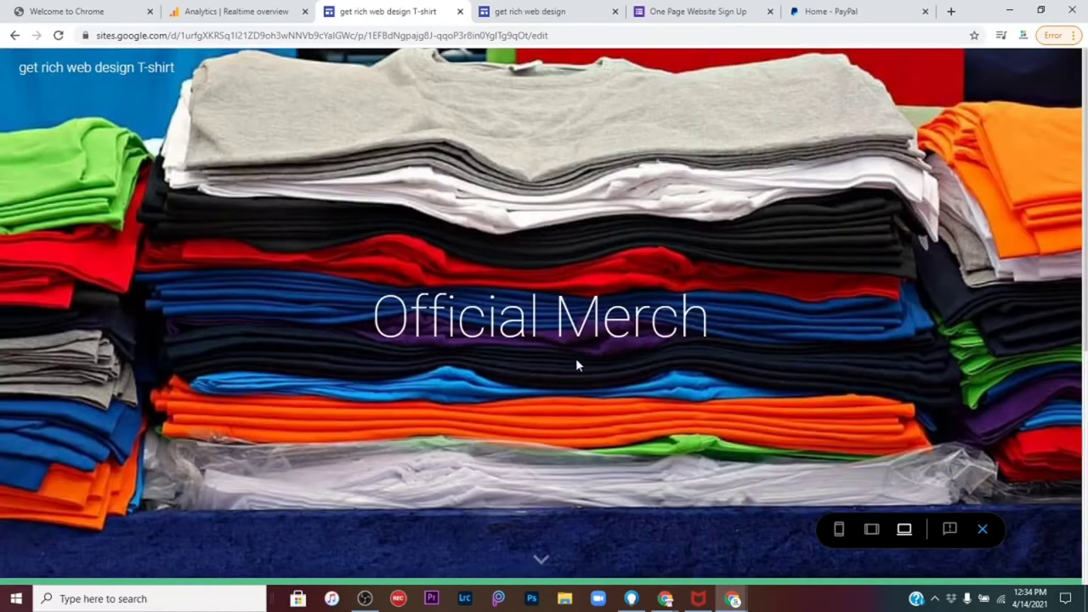
scroll(576, 365, "down", 5)
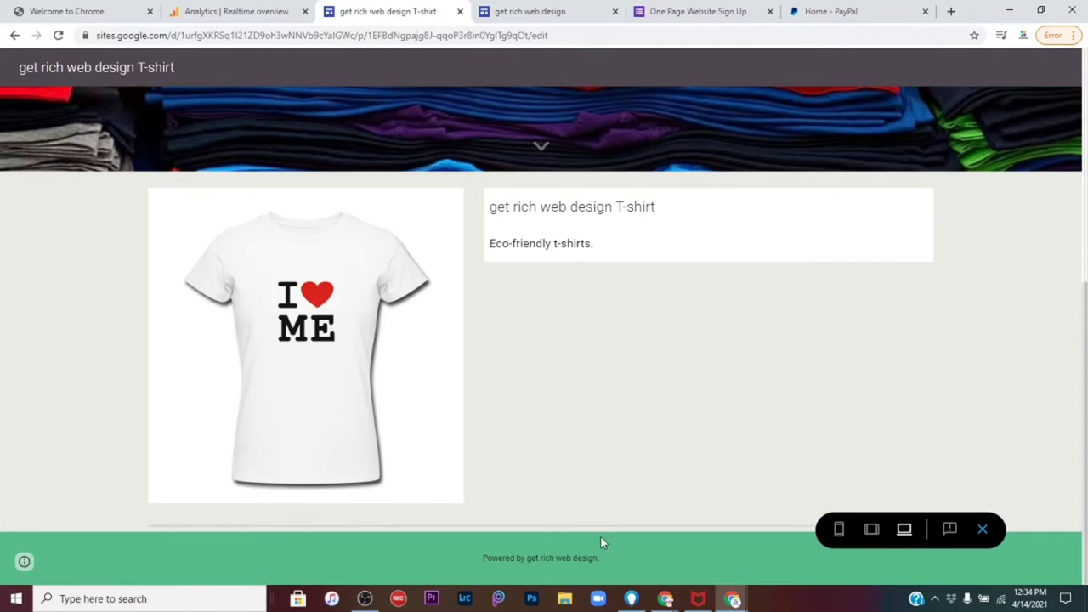
left_click(838, 529)
scroll(558, 383, "down", 2)
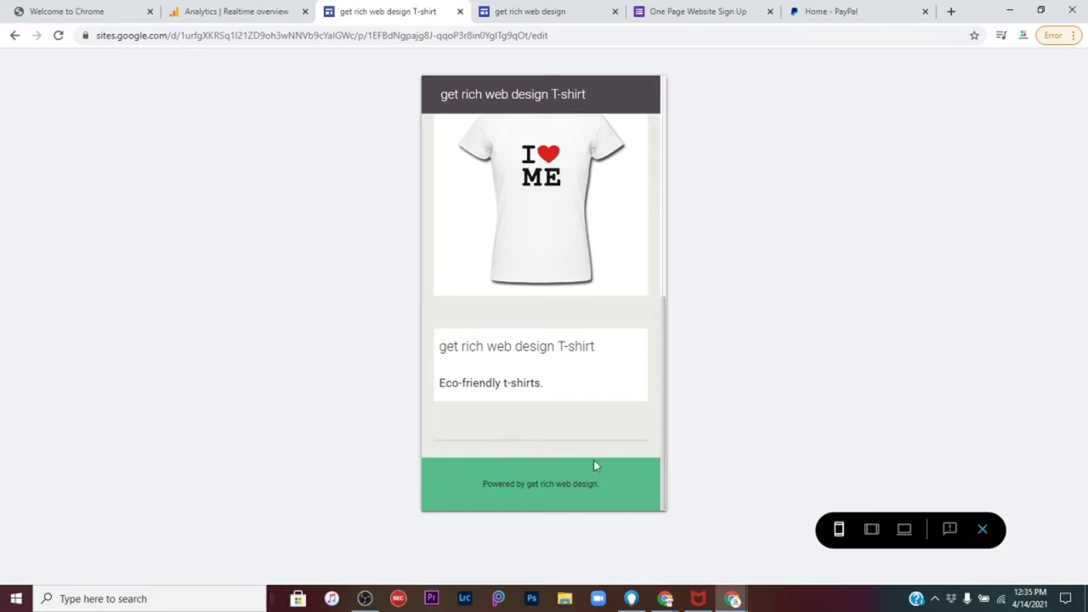
left_click(982, 529)
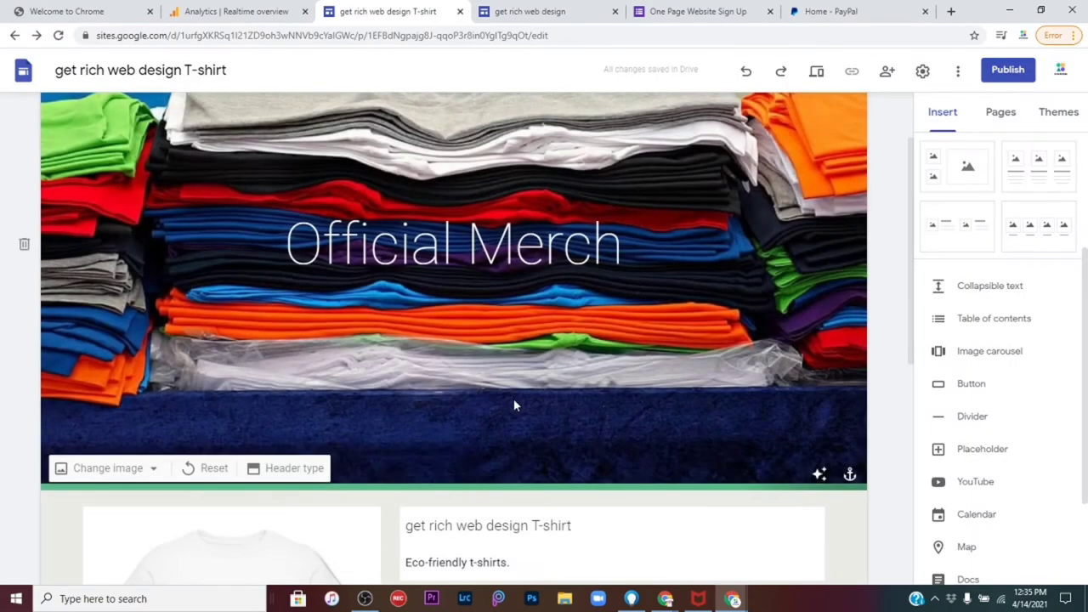
Step: Insert an empty text box below the divider, undoing and redoing the insertion once
scroll(514, 406, "down", 5)
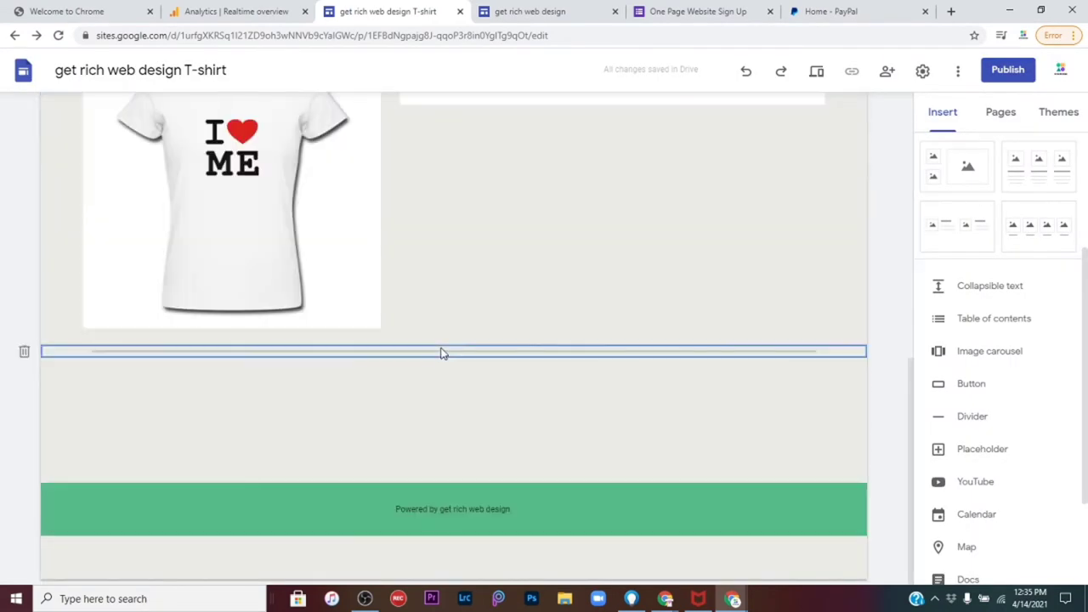
scroll(955, 335, "up", 3)
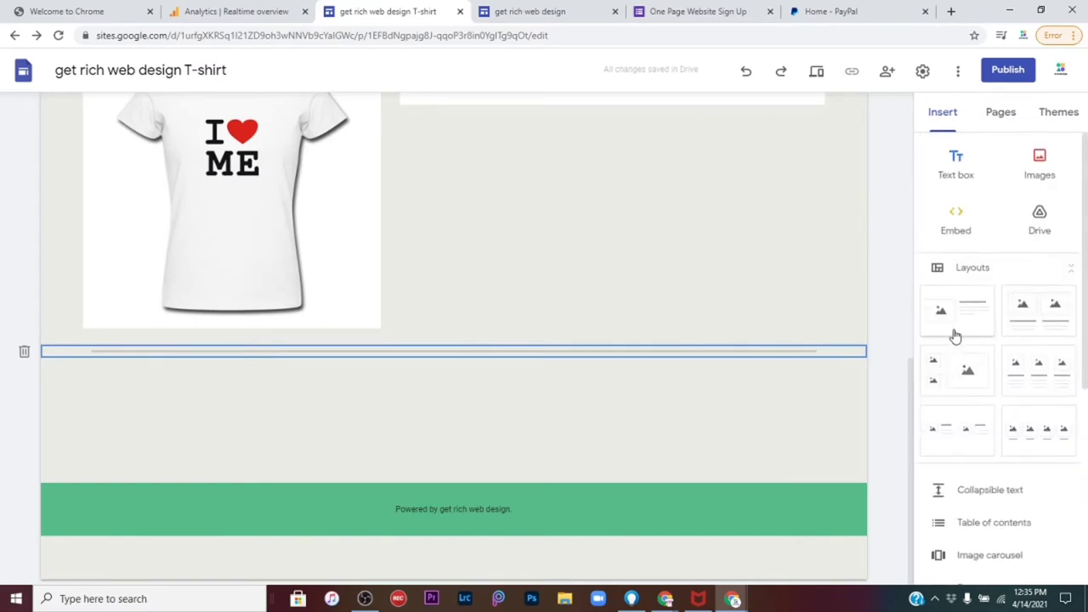
left_click(956, 166)
left_click(510, 423)
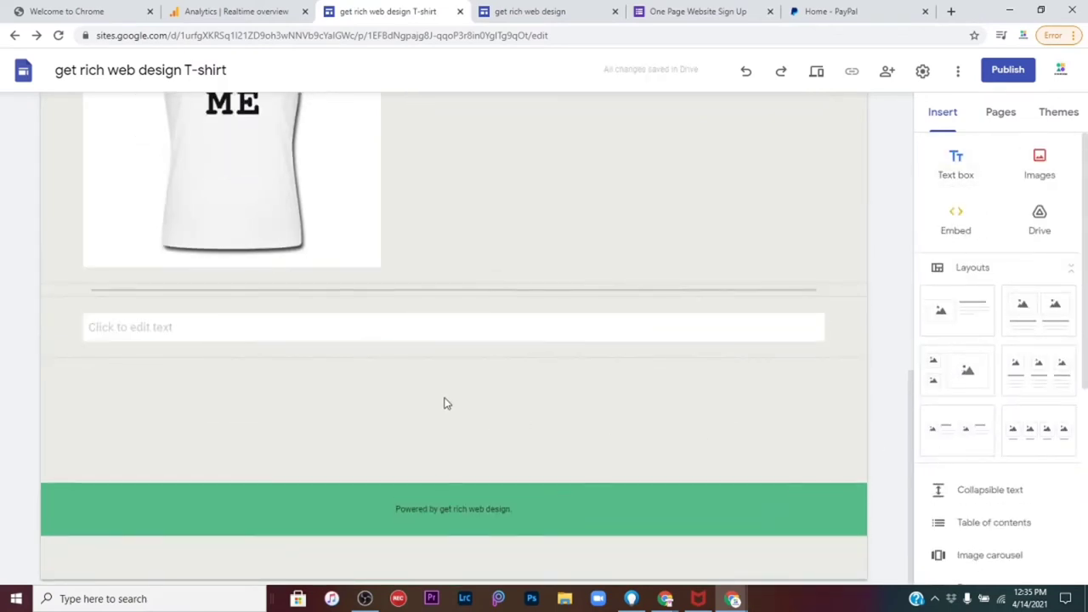
left_click(746, 75)
left_click(781, 74)
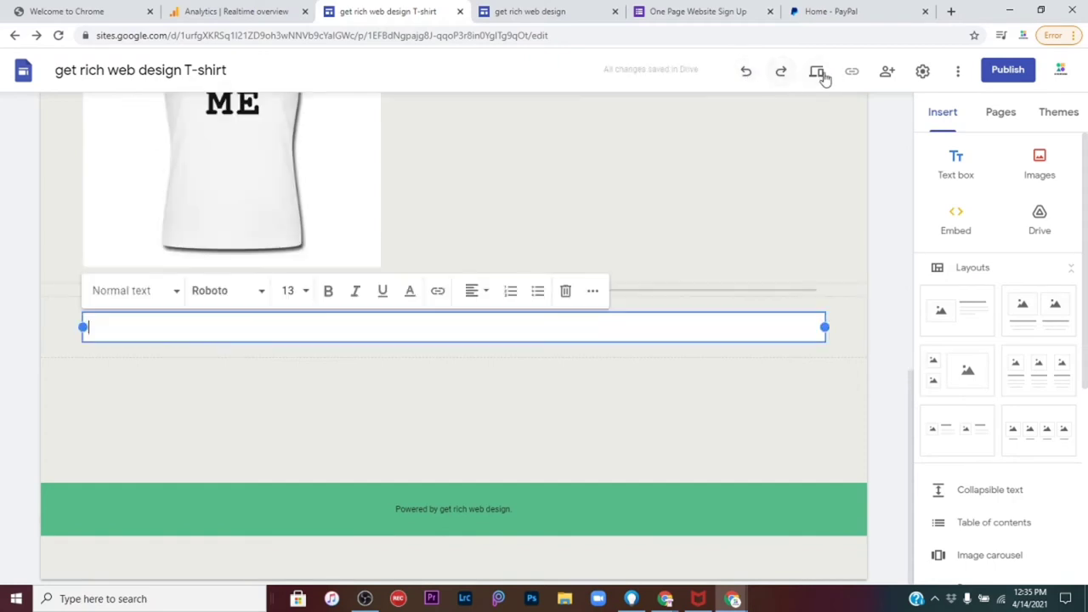
Step: Preview the page with the empty text box at phone size and return to the editor
left_click(818, 73)
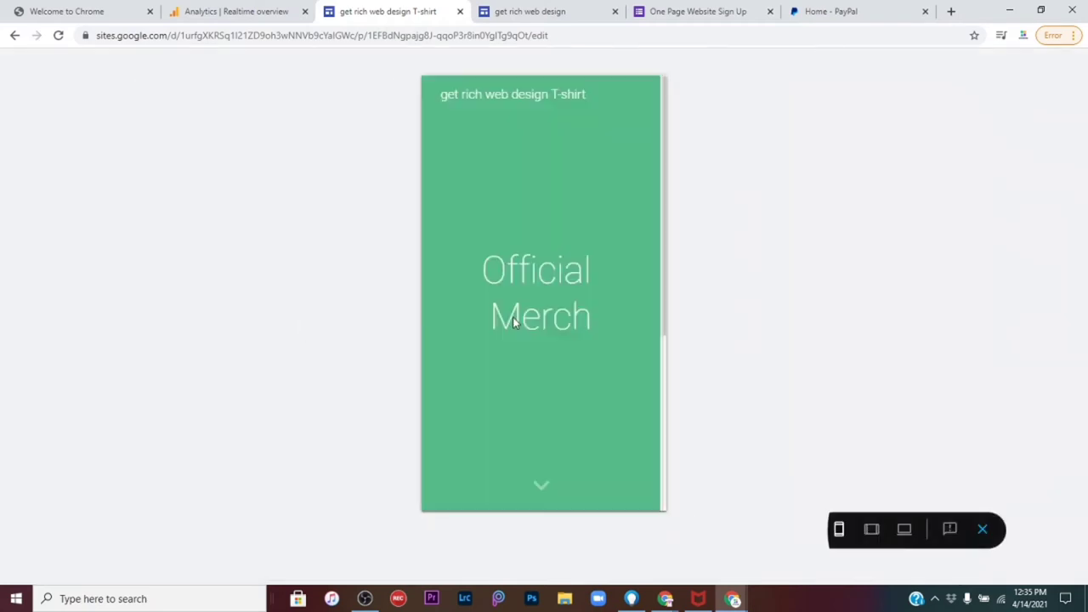
scroll(513, 320, "down", 5)
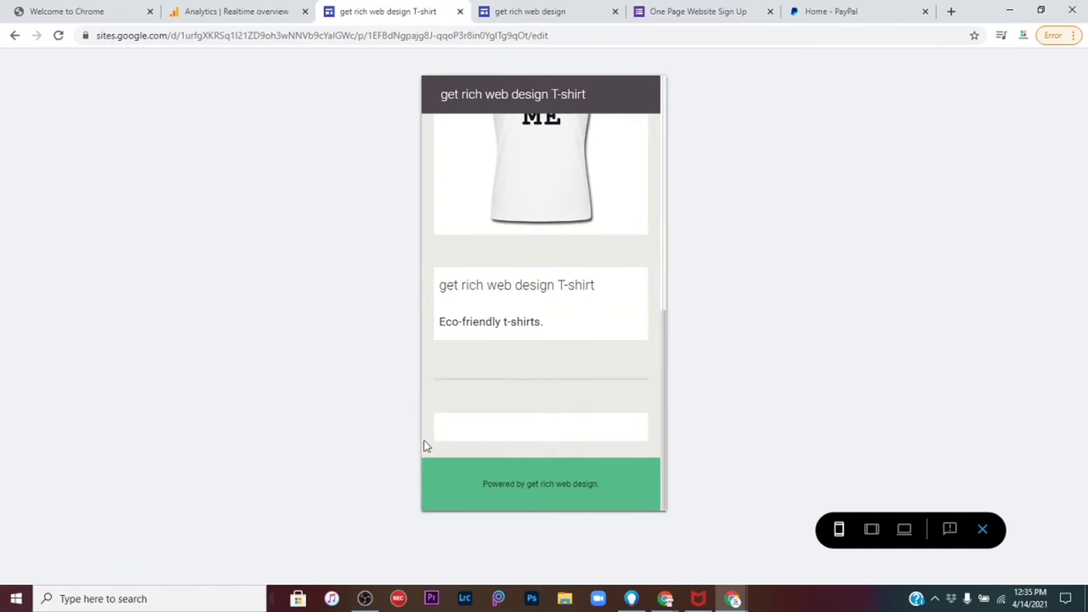
left_click(983, 531)
left_click(983, 531)
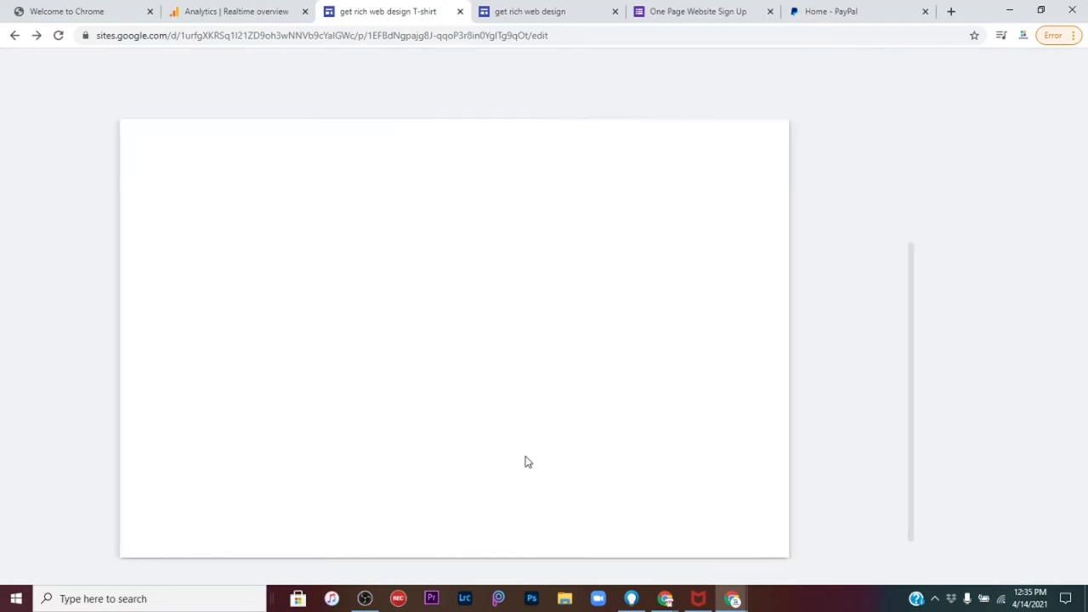
Step: Delete the section with the empty text box below the divider
scroll(505, 437, "down", 4)
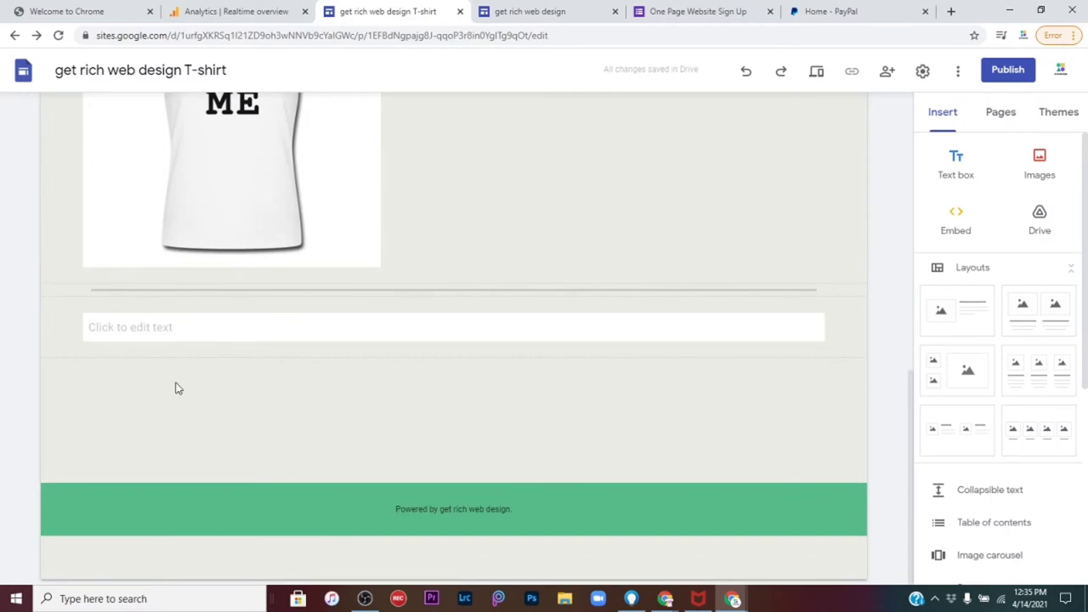
left_click(24, 349)
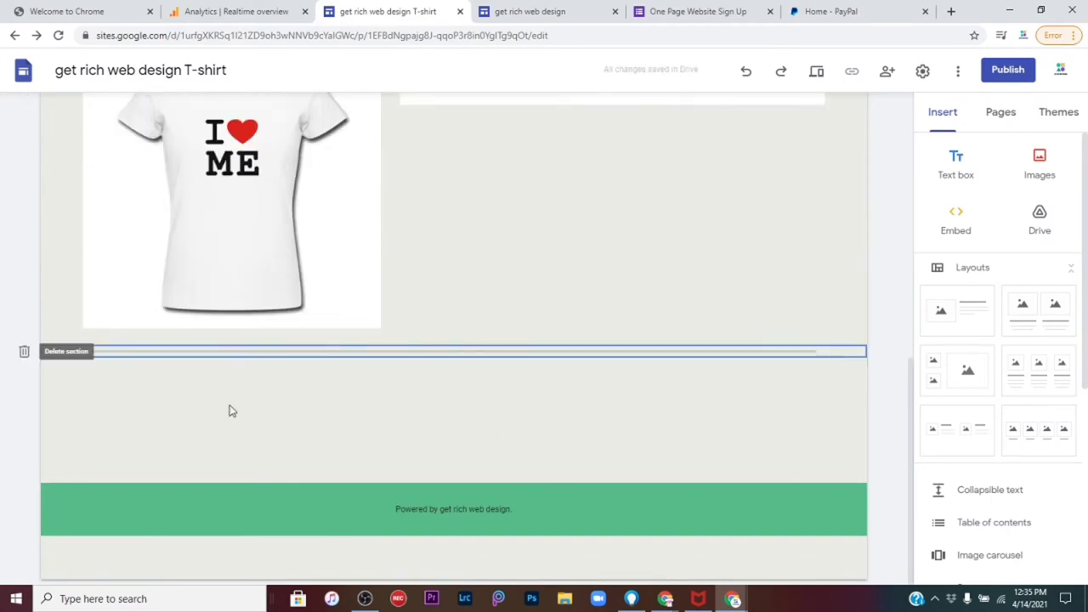
Step: Insert a collapsible text group below the divider with the heading "Details" in the Normal text style
scroll(449, 355, "up", 2)
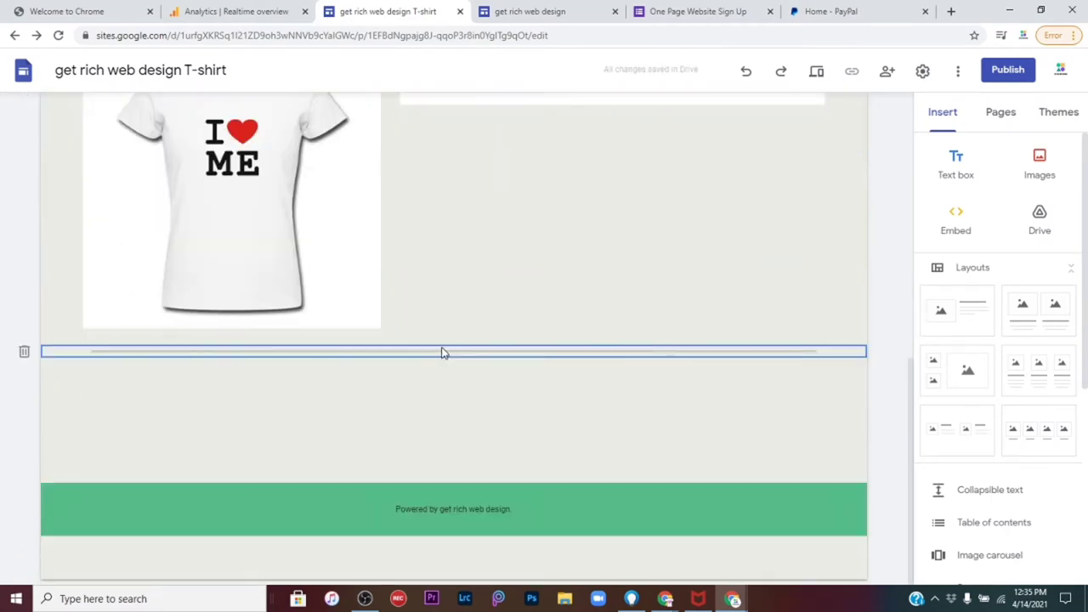
scroll(441, 351, "up", 5)
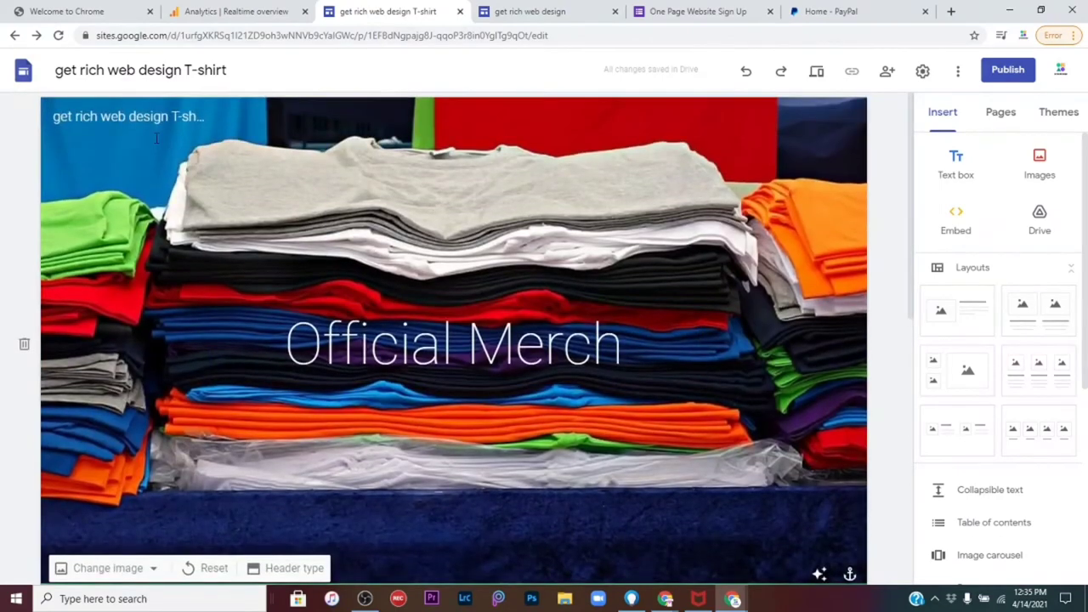
scroll(608, 464, "down", 8)
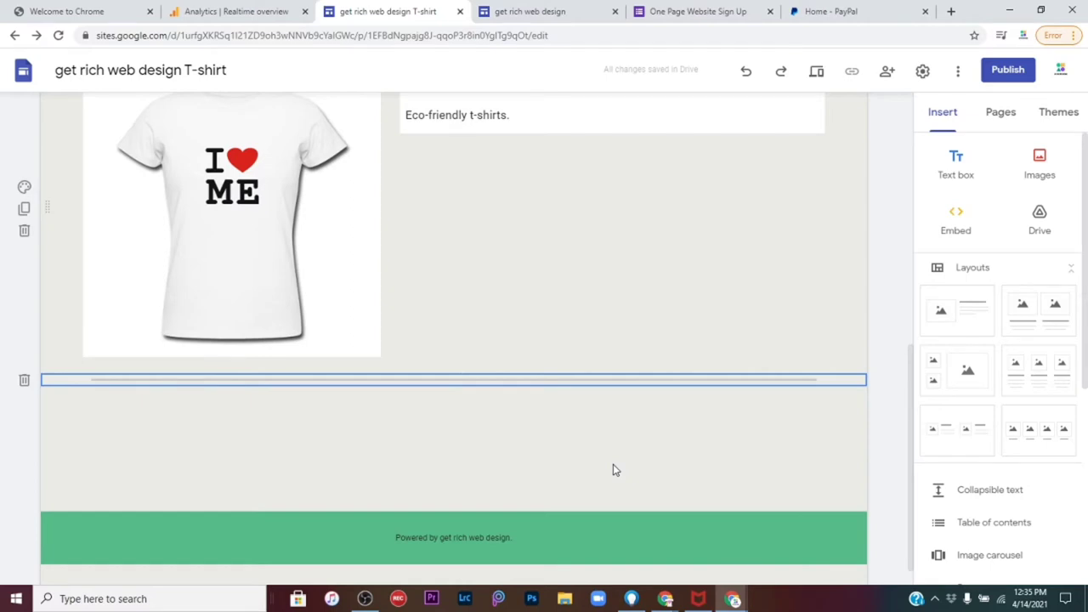
scroll(613, 465, "down", 1)
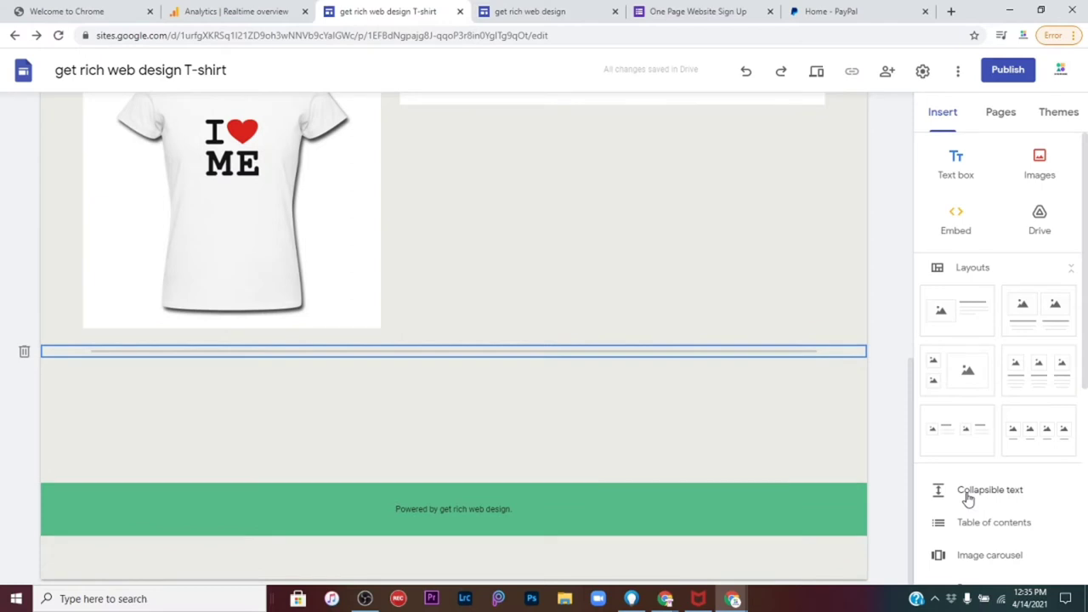
left_click(967, 497)
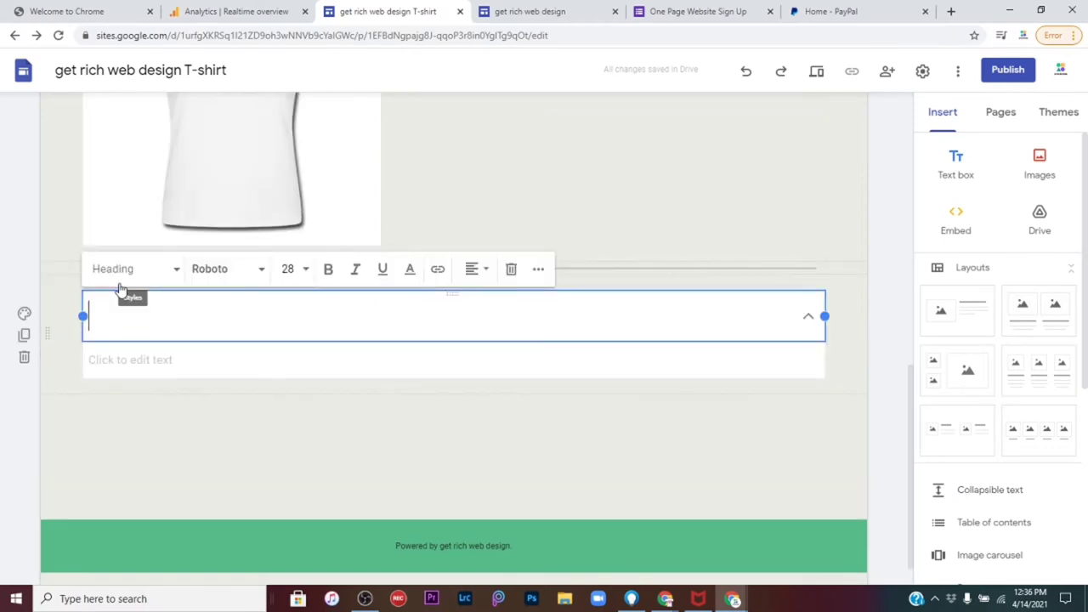
type("Deta")
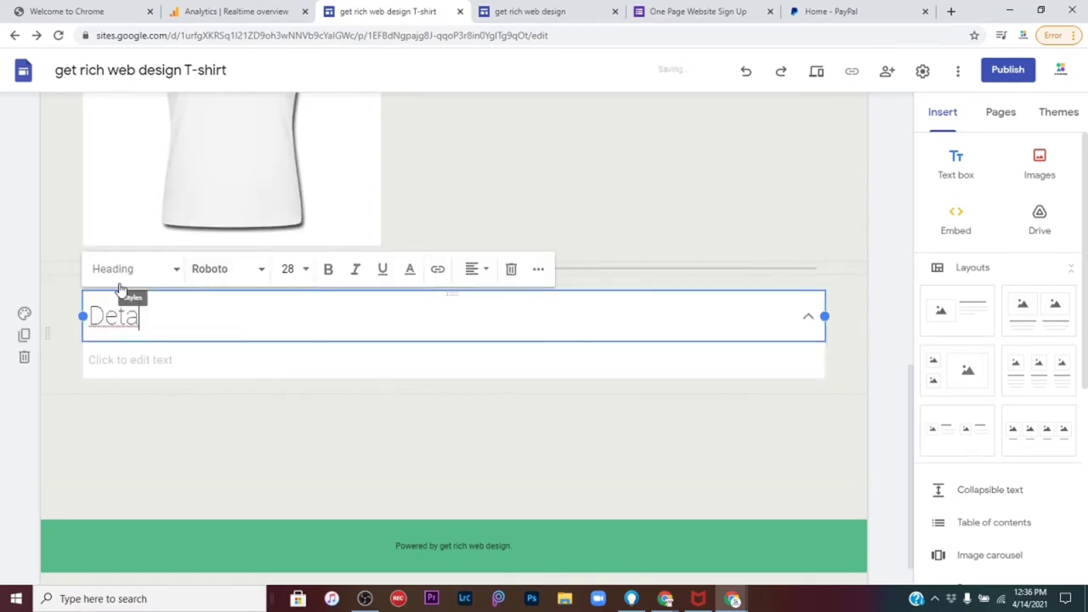
type("ils")
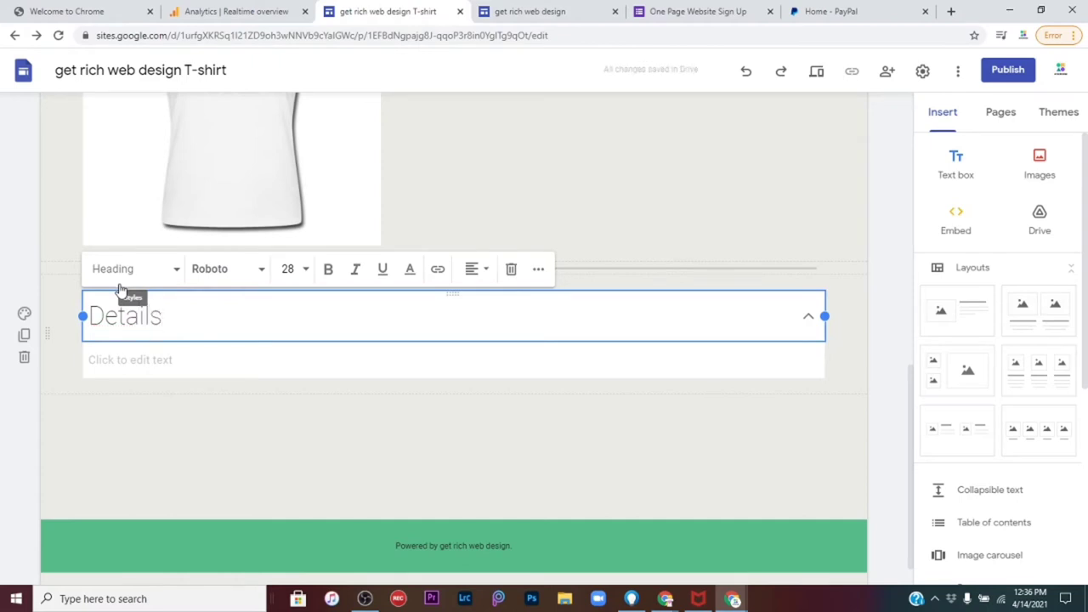
left_click(134, 274)
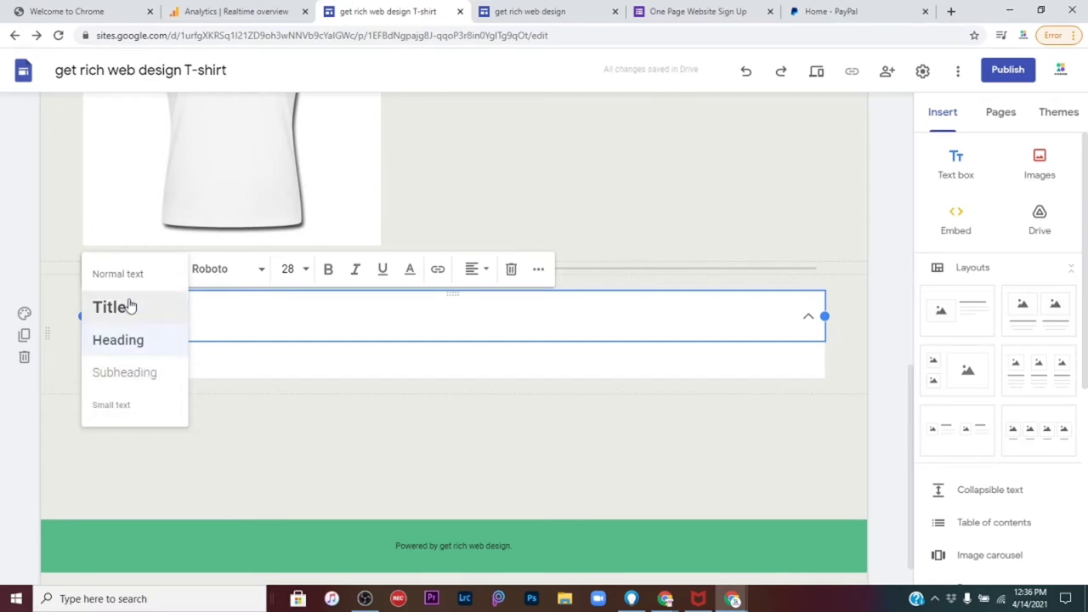
left_click(120, 274)
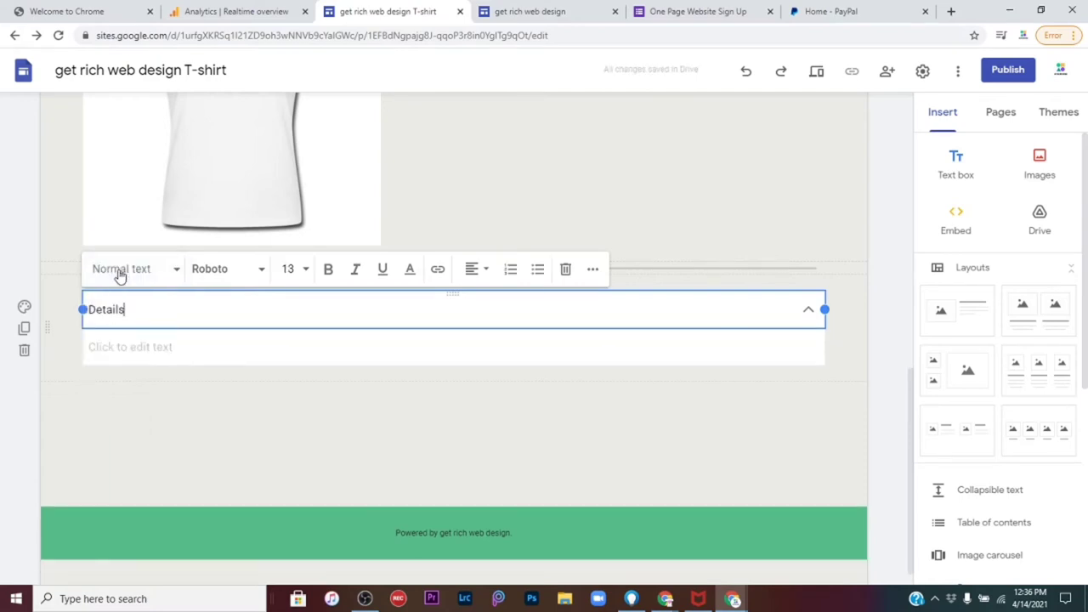
Step: Enter "Eco-friendly t-shirt." as the body text of the Details collapsible group
left_click(116, 348)
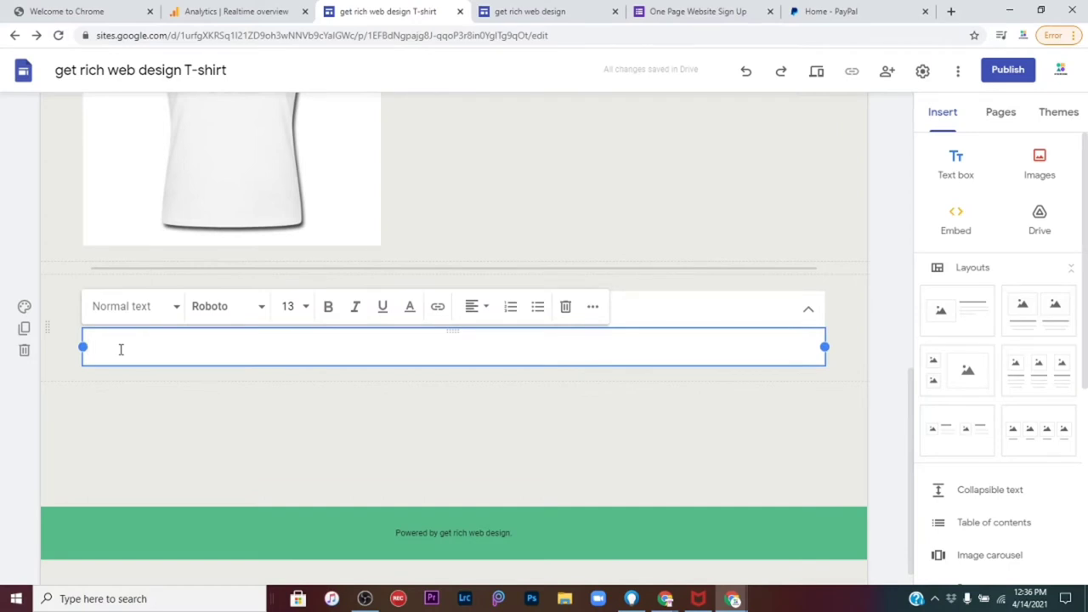
type("Eco-friendly t-shirt")
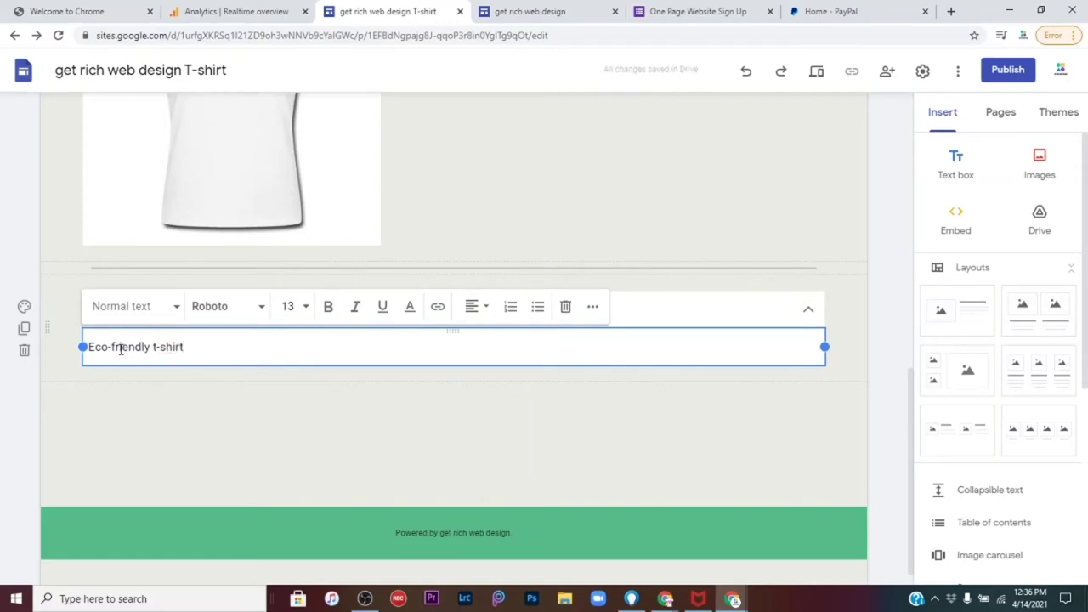
type(".")
left_click(140, 407)
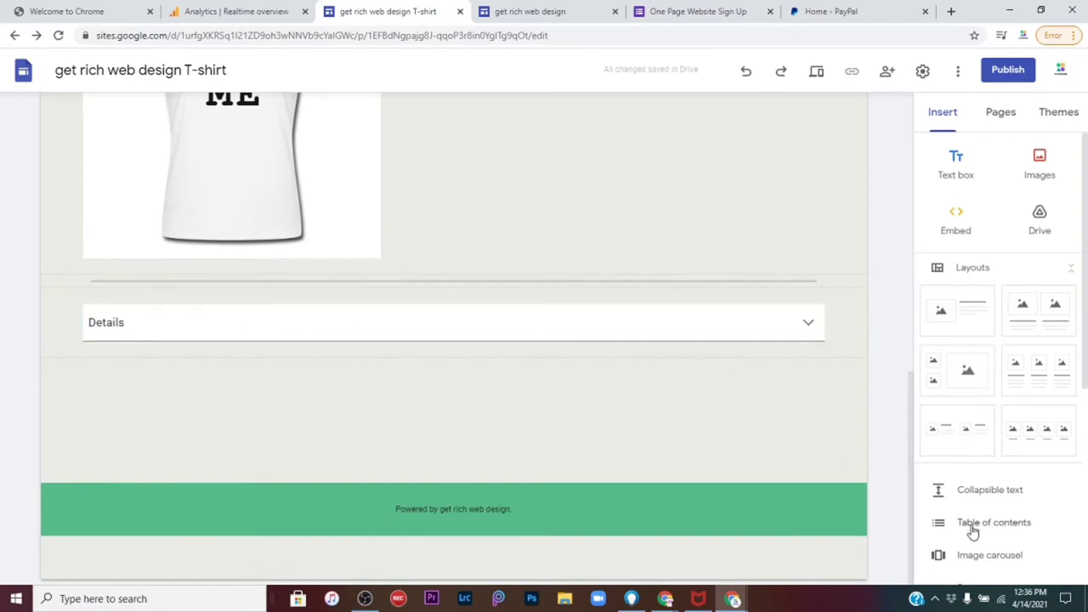
Step: Insert a collapsible text group below Details with the heading "Payment Method" in the Normal text style
left_click(965, 496)
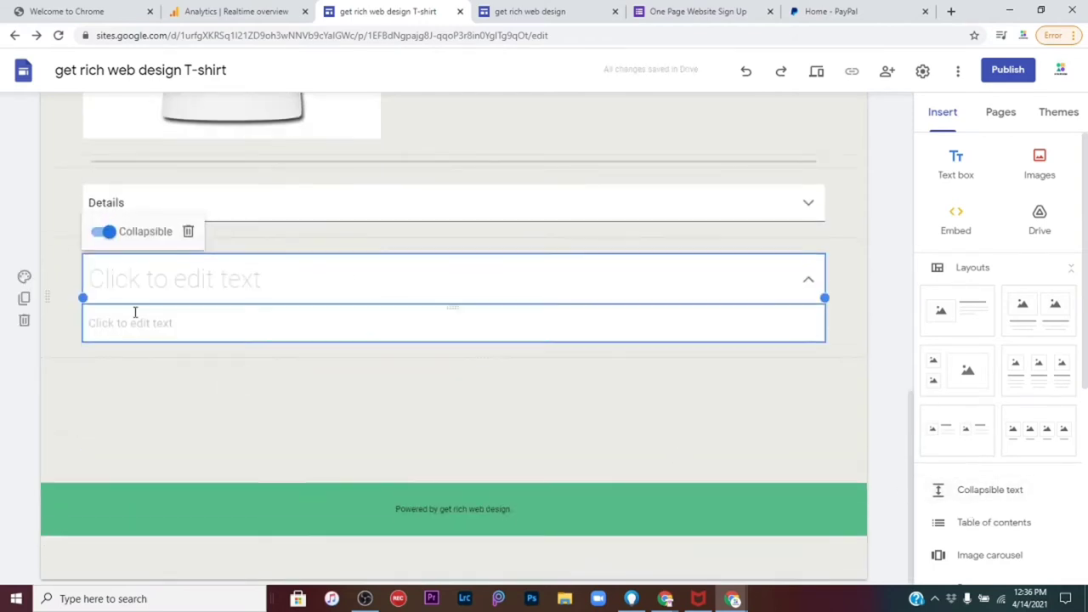
left_click(123, 294)
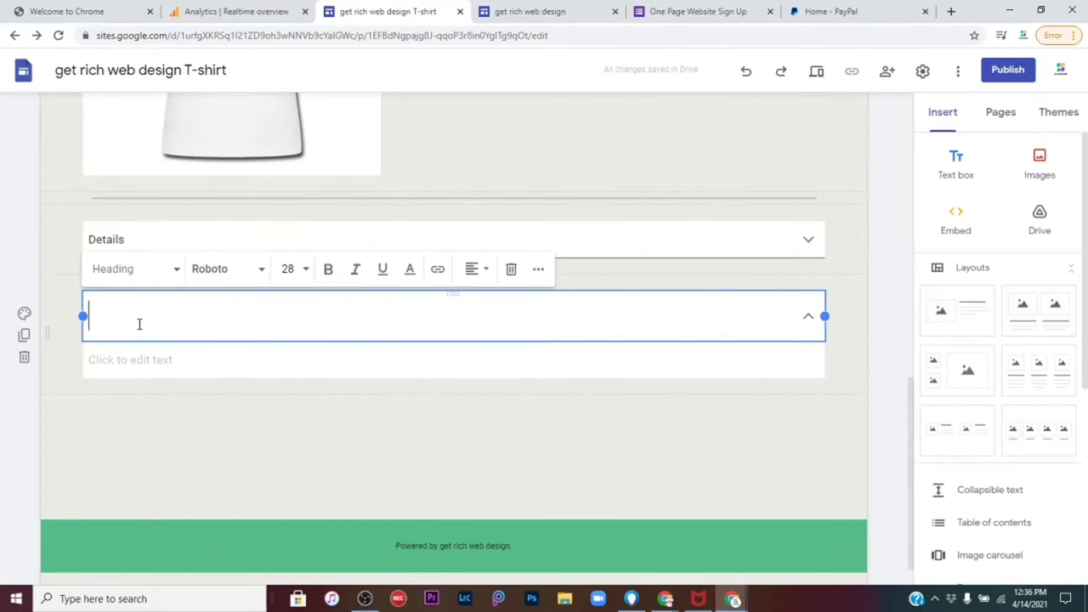
type("PayMent ")
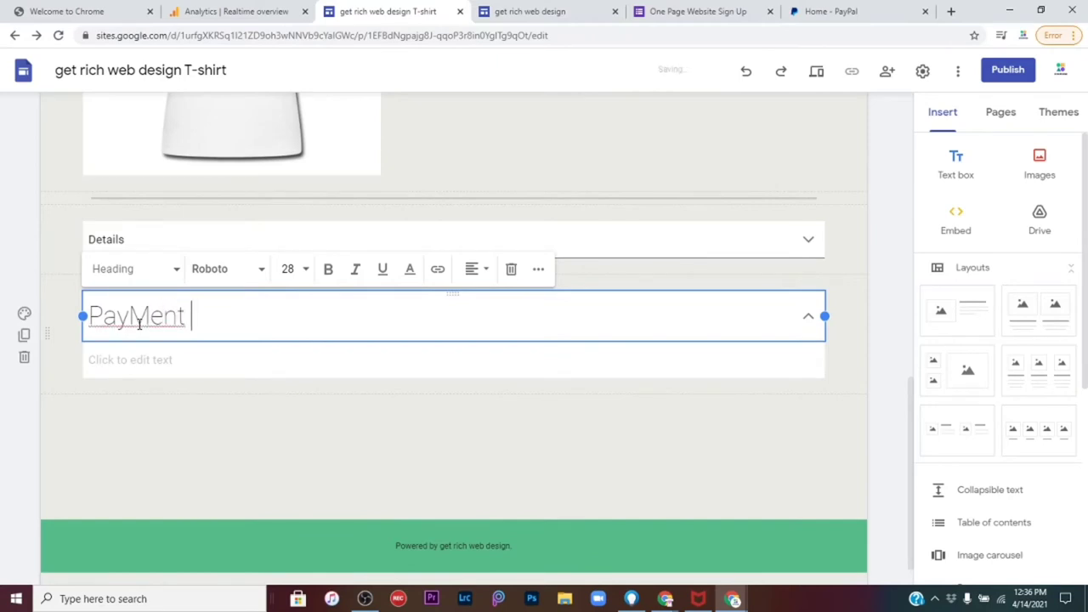
type("Meth")
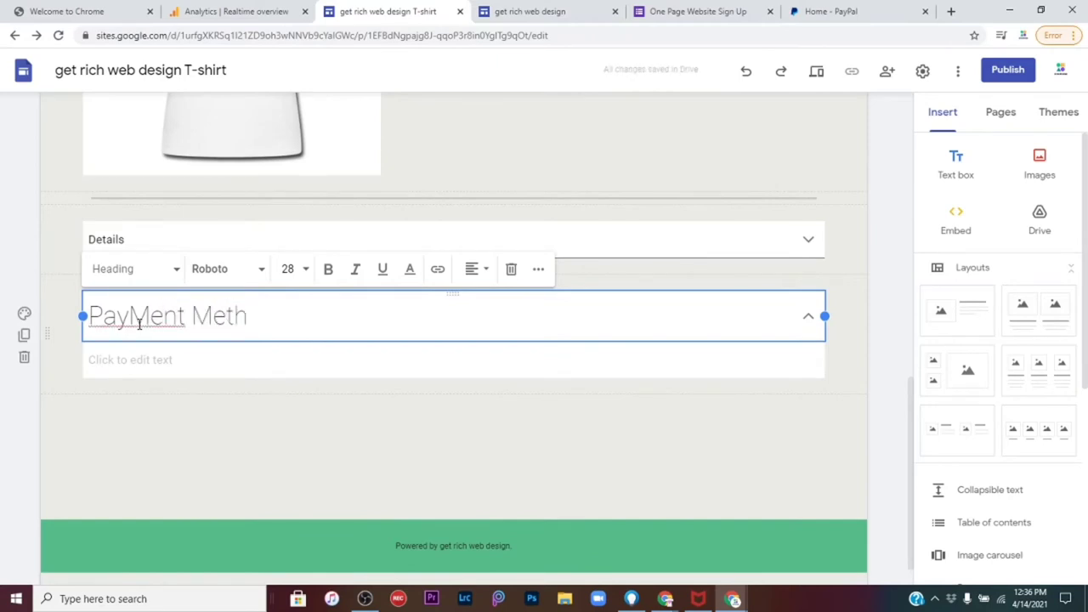
type("od")
left_click(166, 271)
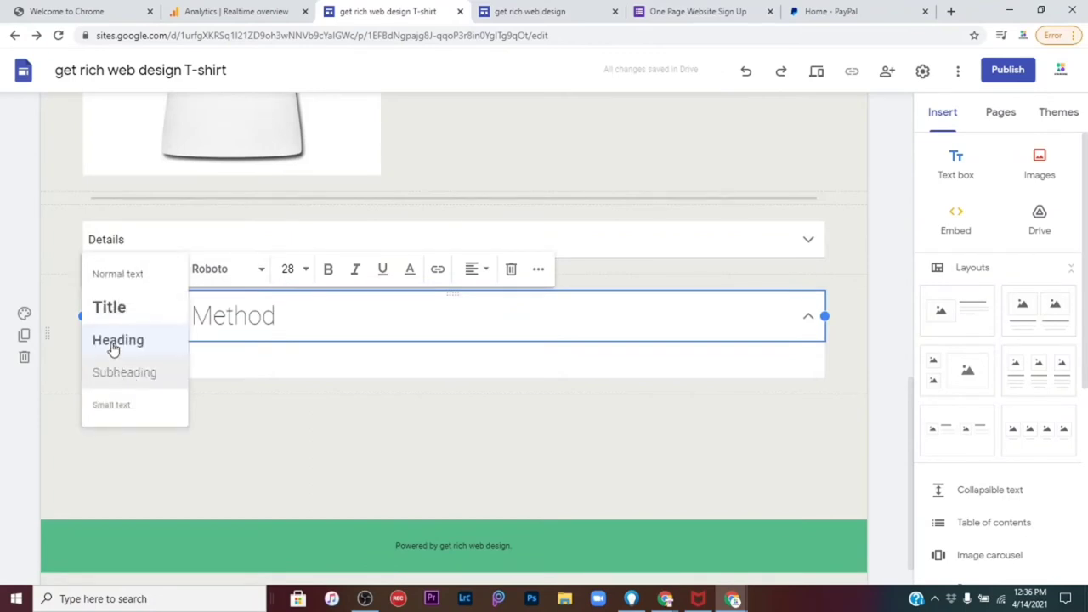
left_click(107, 279)
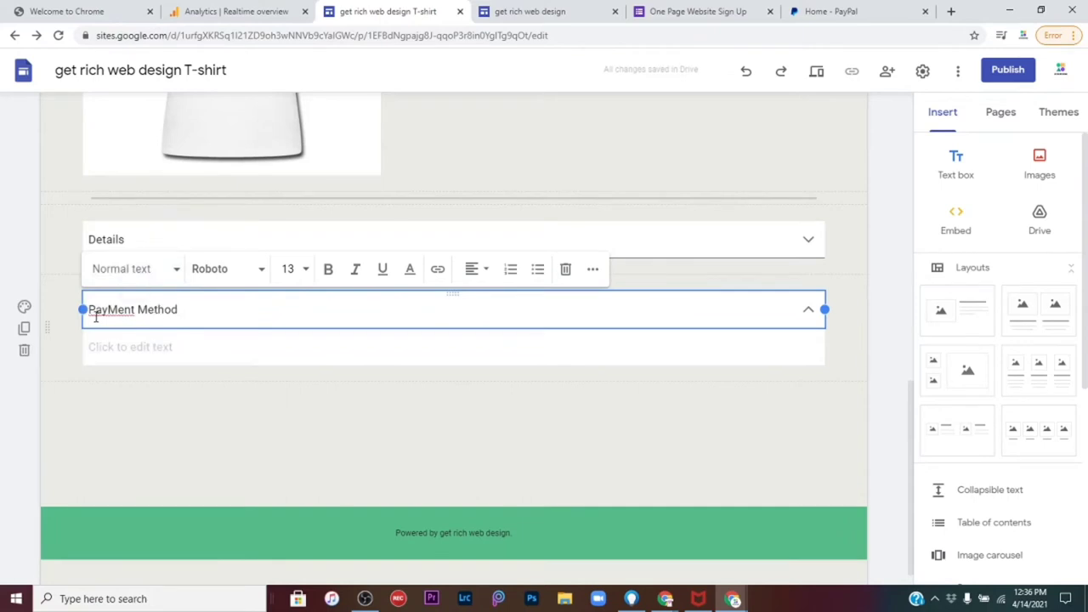
right_click(95, 310)
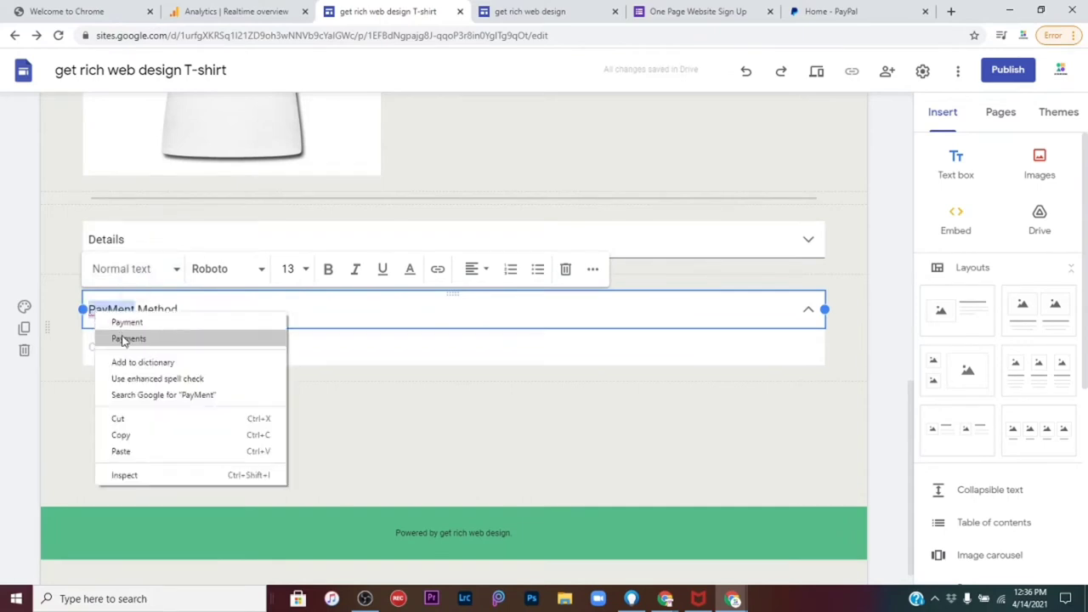
left_click(123, 323)
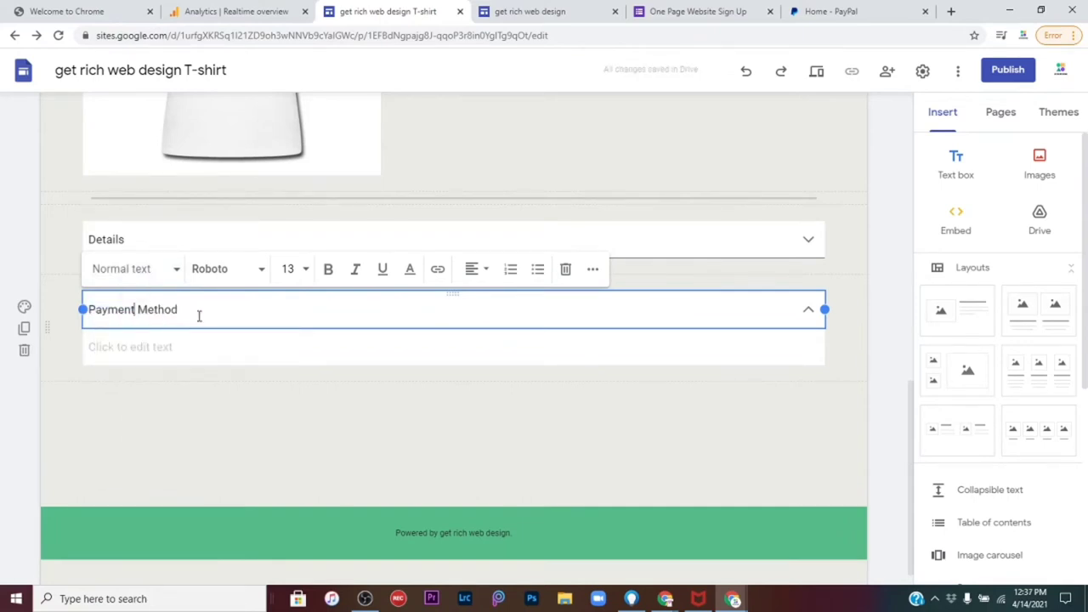
Step: Enter "PayPal" as a bulleted list item in the body of the Payment Method collapsible group
left_click(132, 347)
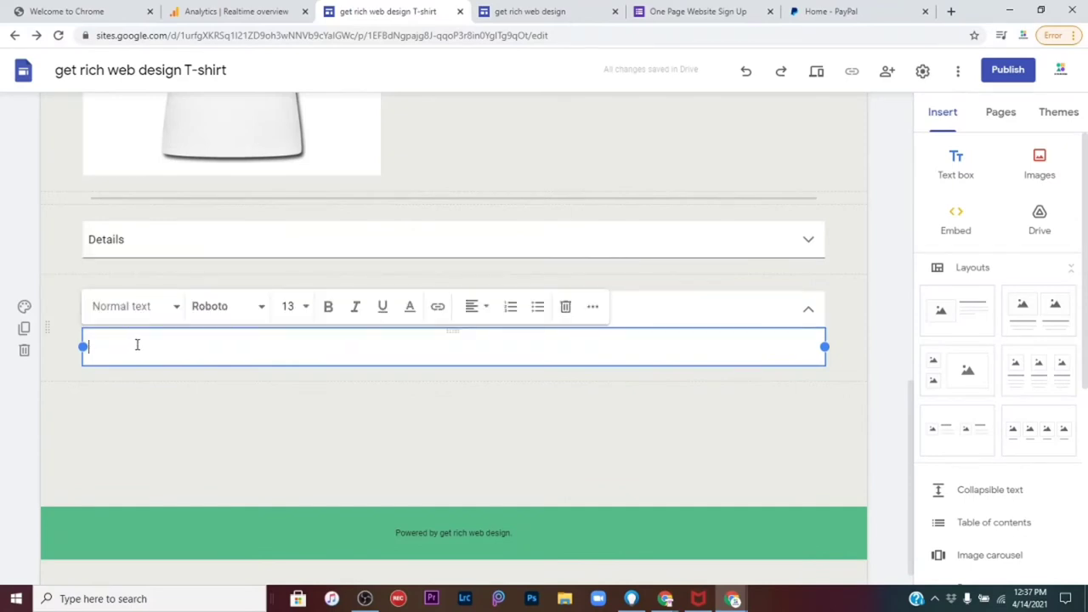
type("PayPal")
left_click(537, 307)
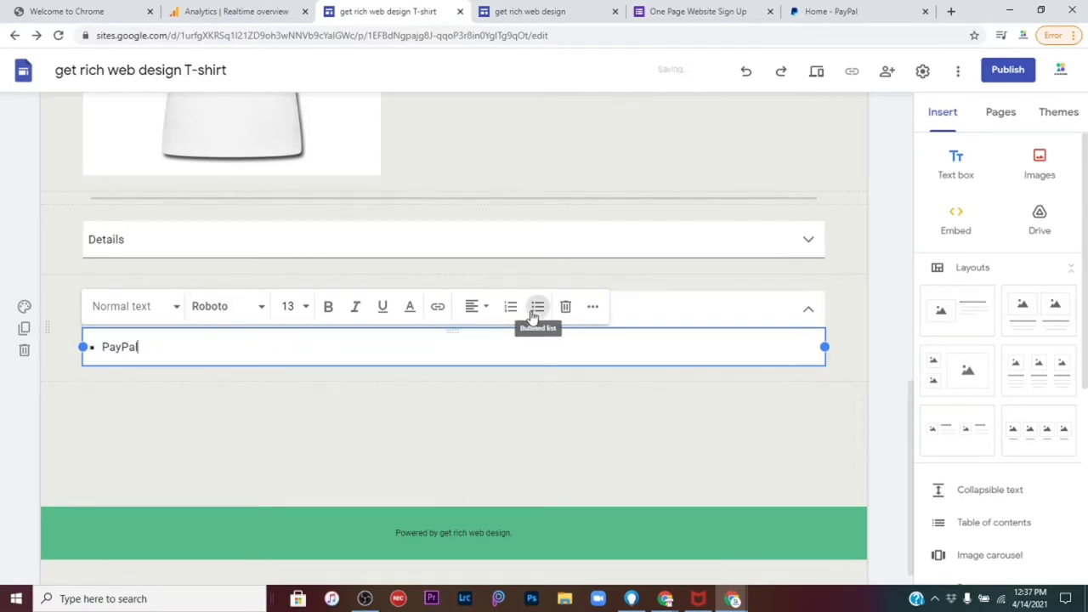
left_click(265, 361)
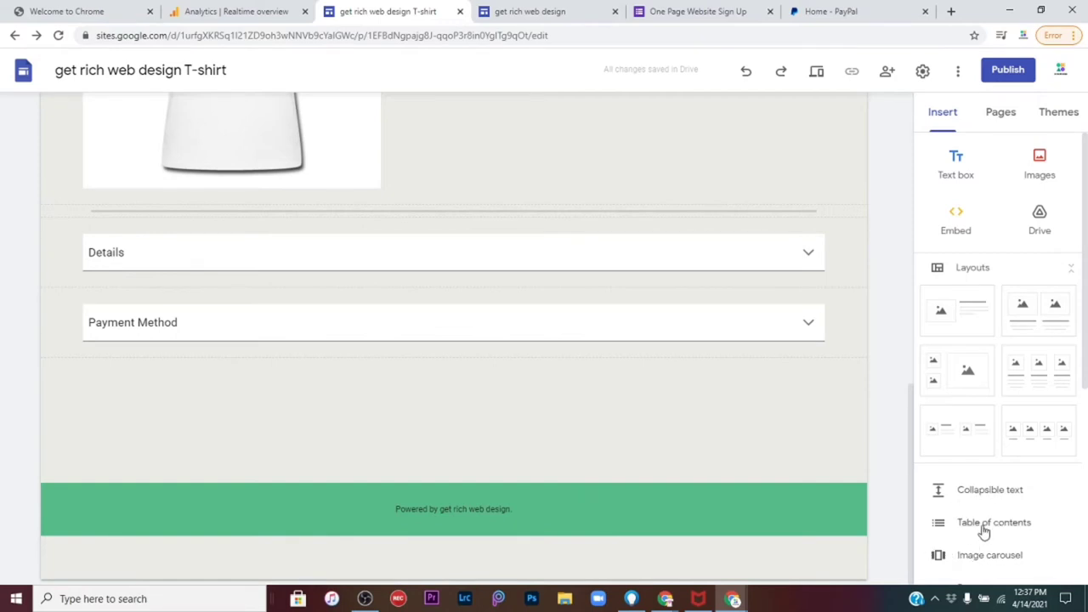
Step: Insert a collapsible text group below Payment Method with the heading "Refunds" in the Normal text style
left_click(976, 498)
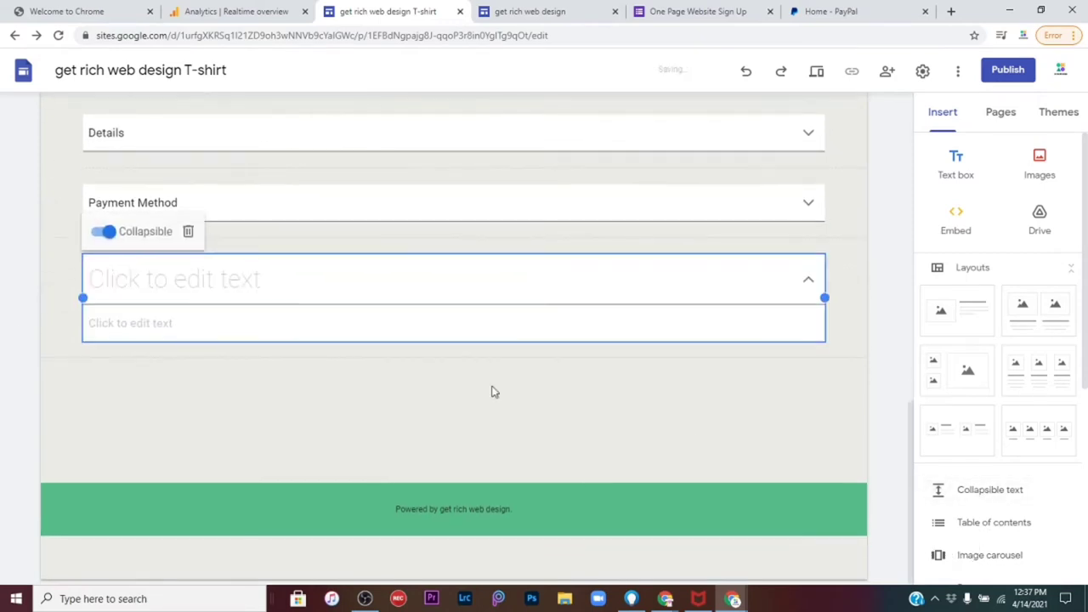
left_click(141, 288)
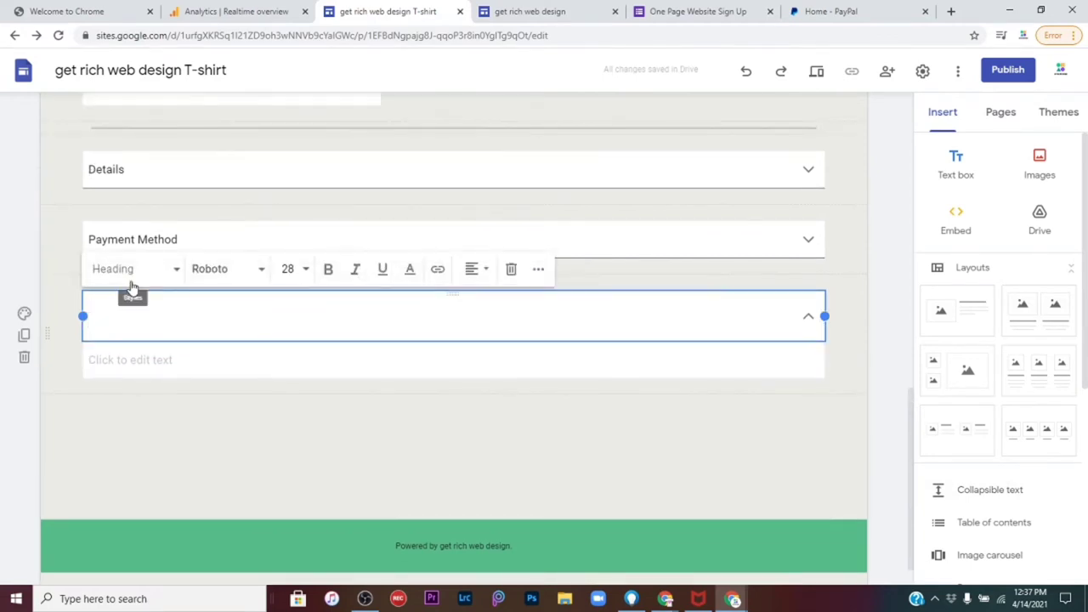
type("Refu")
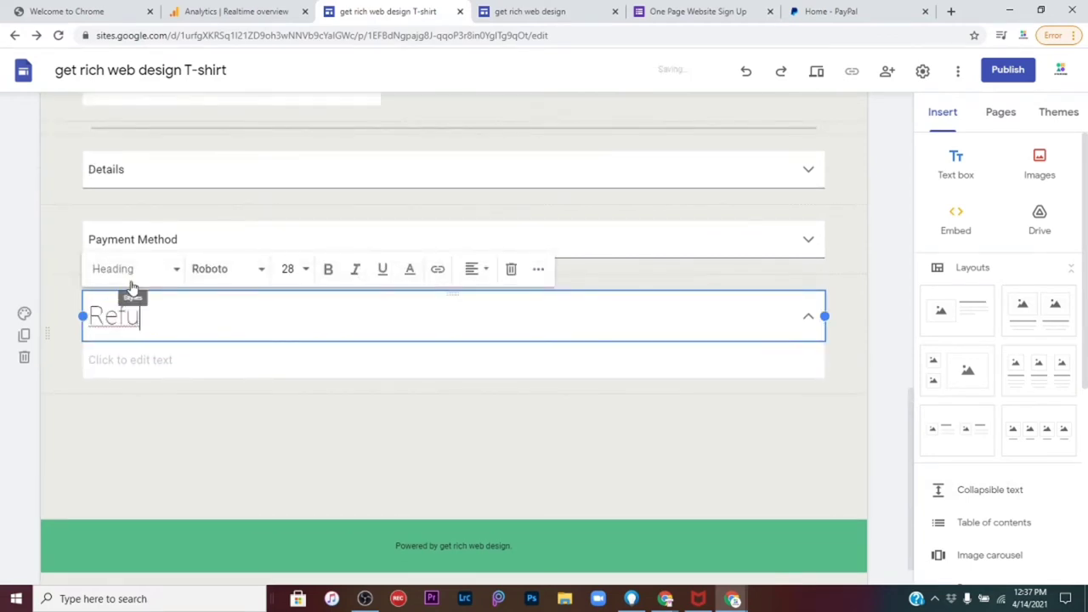
type("nds")
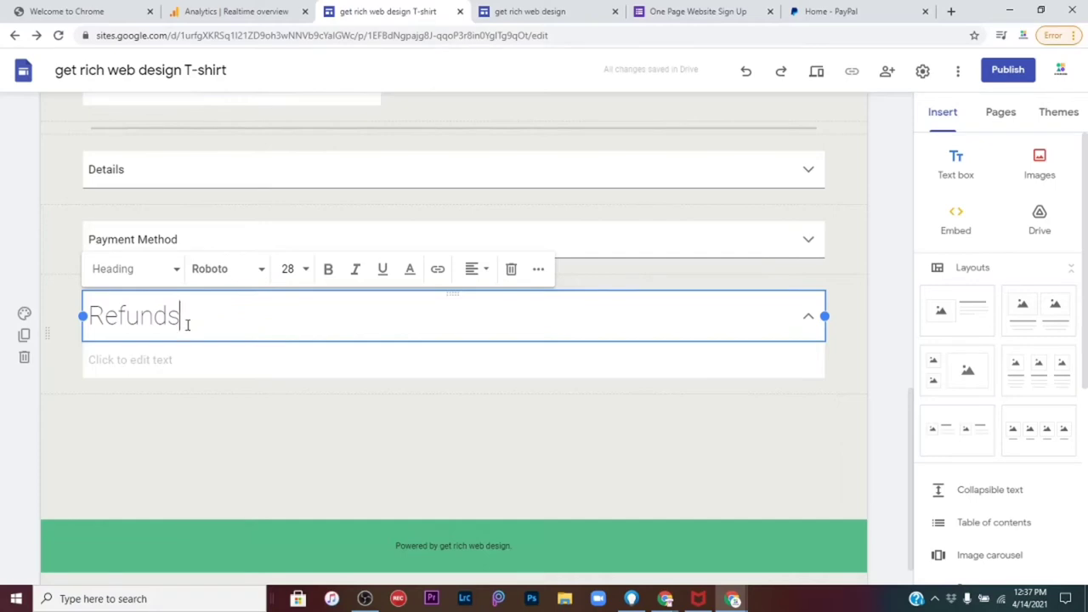
left_click(178, 282)
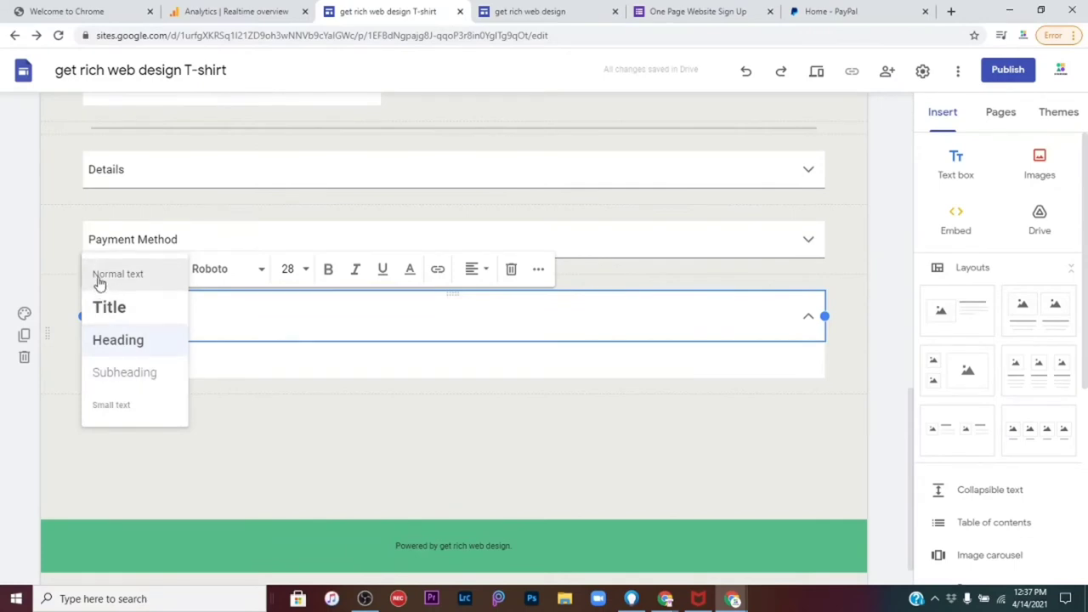
left_click(114, 274)
Step: Enter "No refunds." as the body text of the Refunds collapsible group
left_click(136, 342)
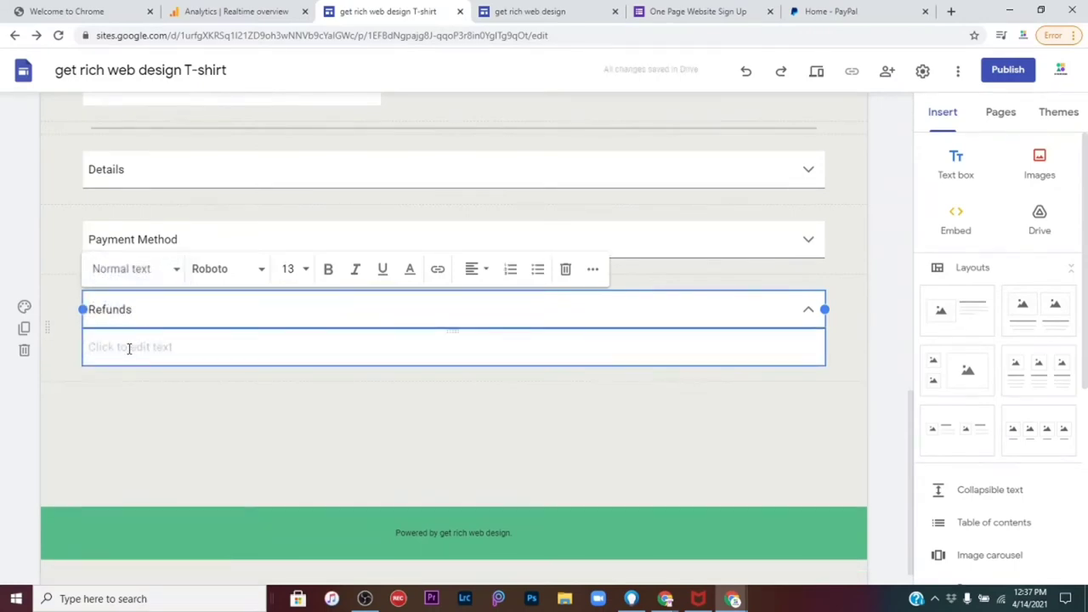
left_click(130, 347)
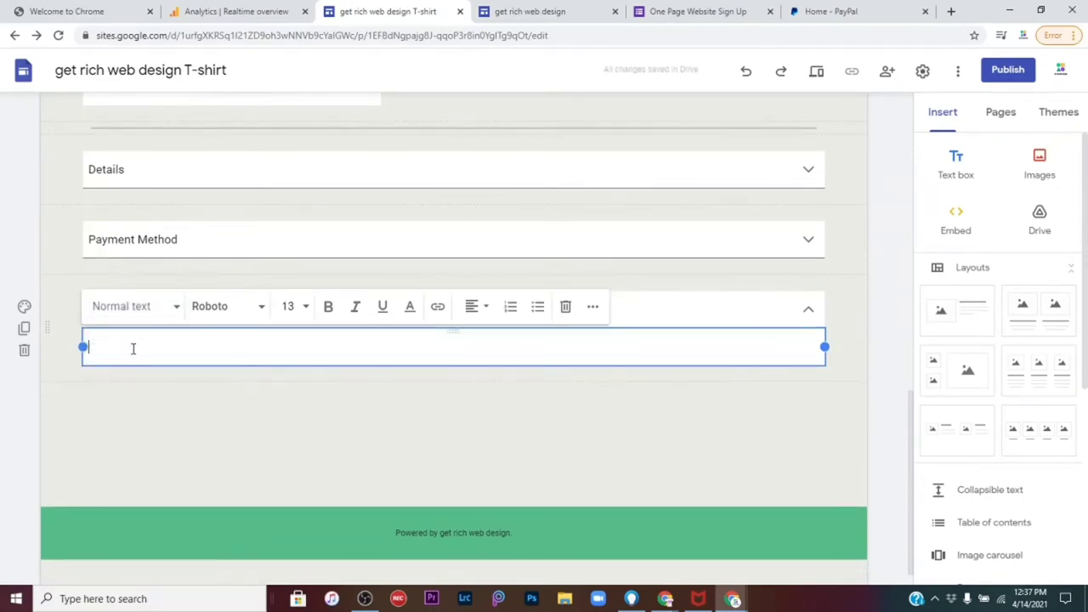
type("No refu")
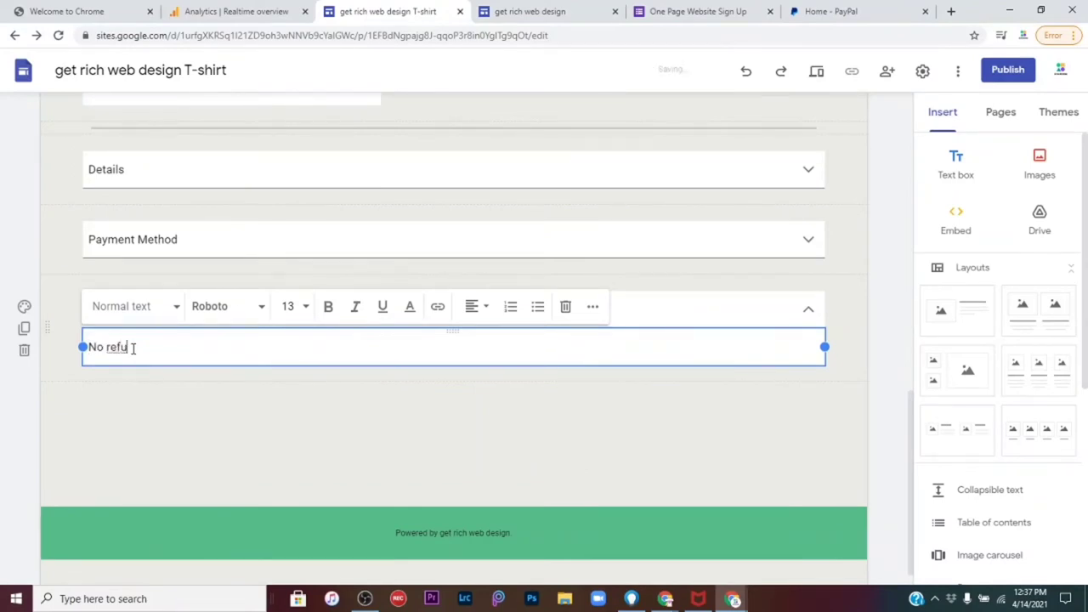
type("nds.")
left_click(182, 420)
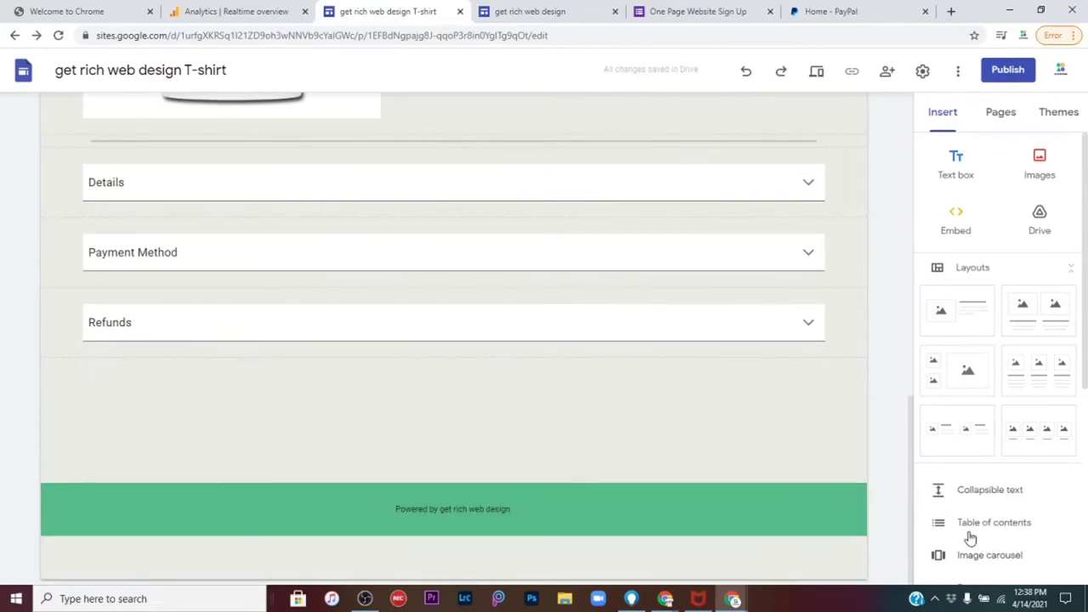
Step: Insert a collapsible text group below Refunds with the heading "Shipping" in the Normal text style
left_click(968, 499)
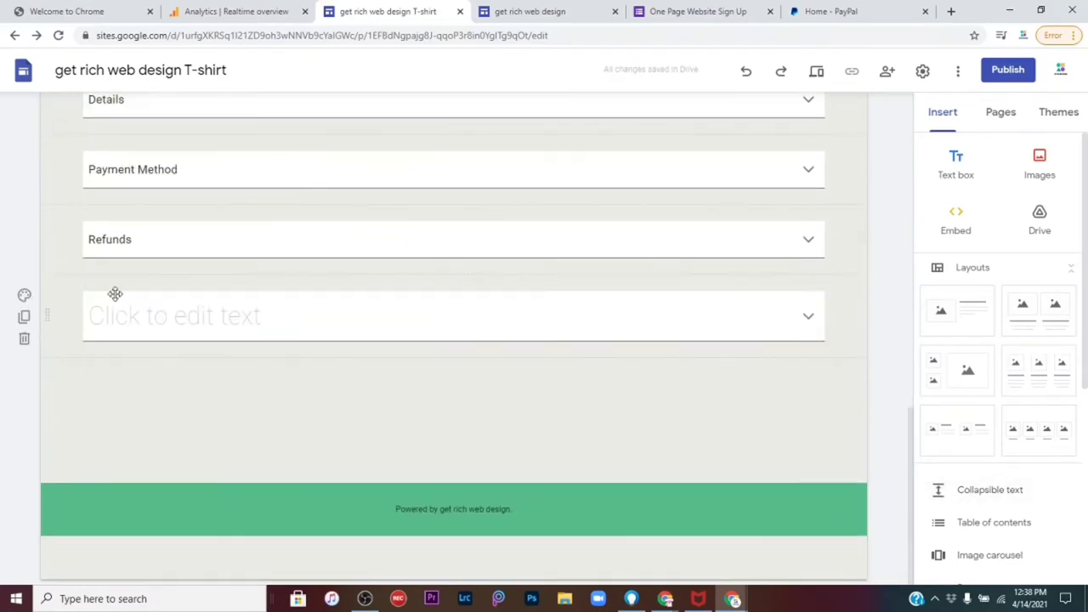
left_click(125, 323)
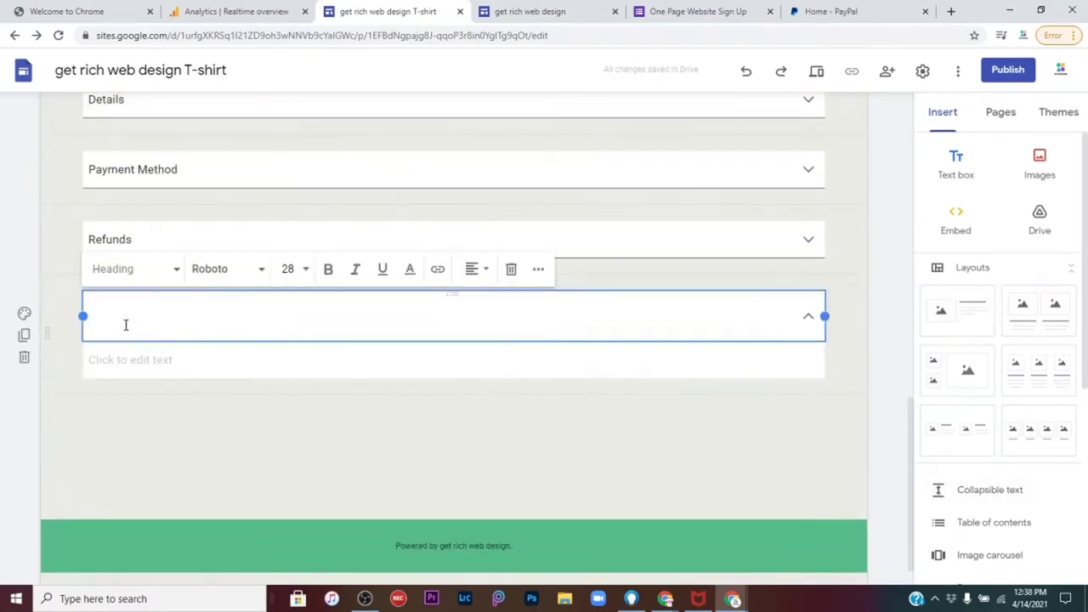
type("Shi")
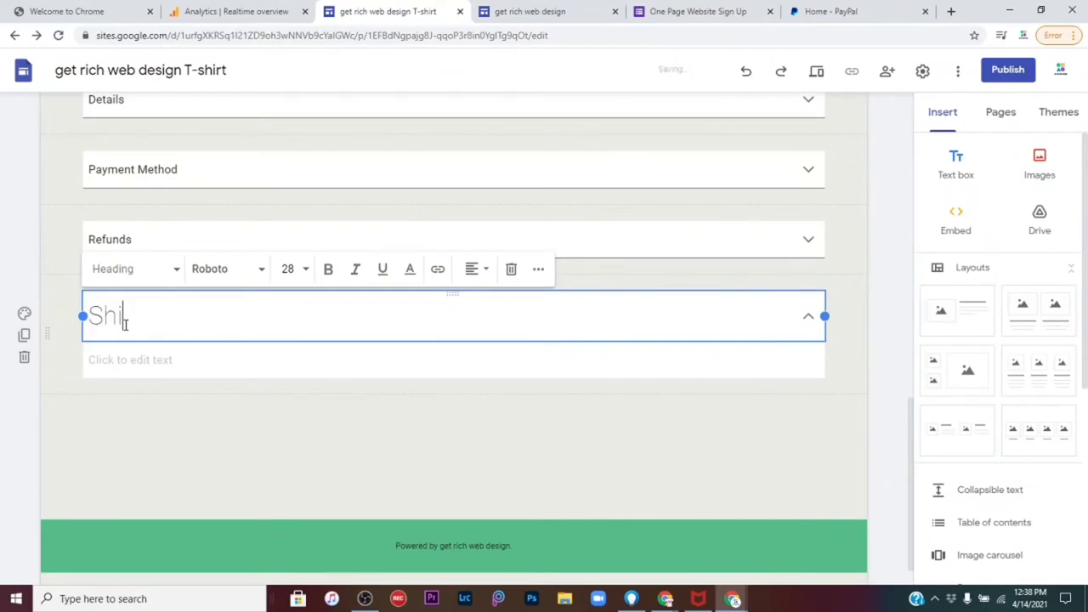
type("pping")
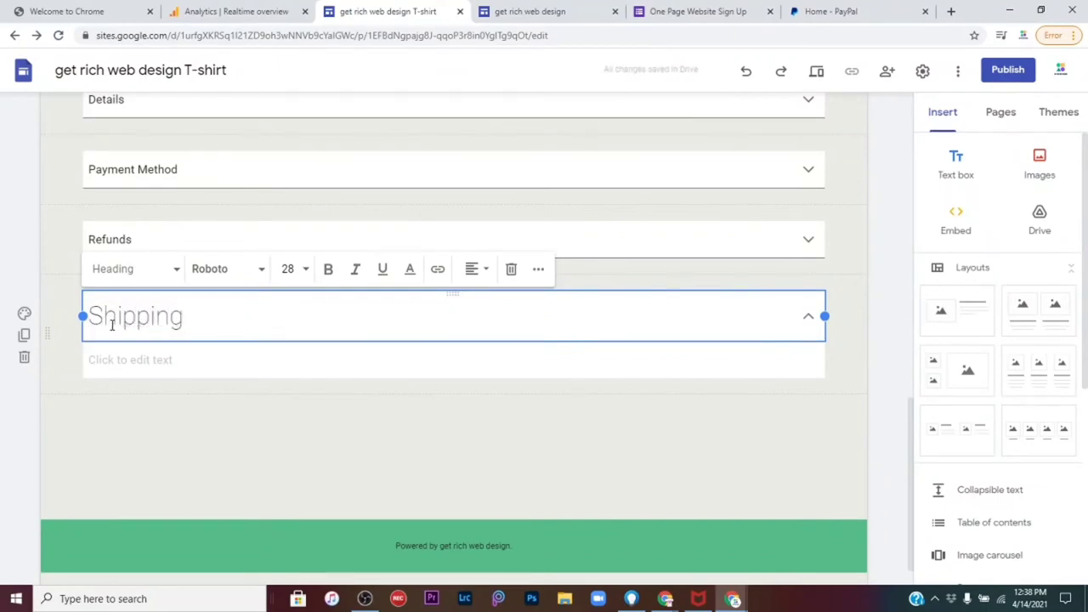
left_click(131, 270)
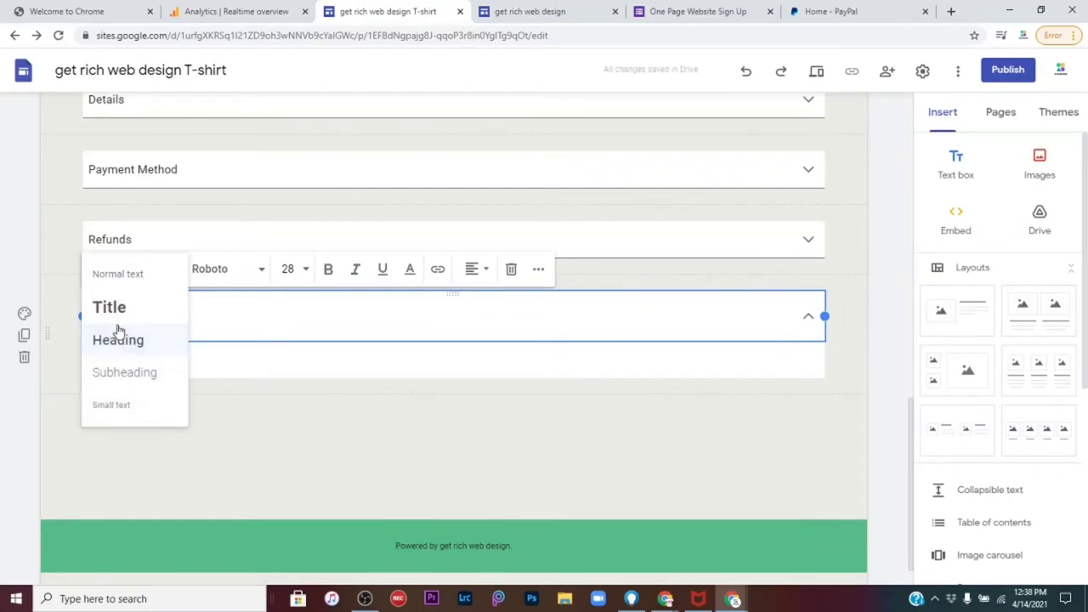
left_click(112, 276)
Step: Enter "Ships 3 to 5 business days. Customers will be provided tracking information on all orders." as the Shipping group's body text
left_click(120, 344)
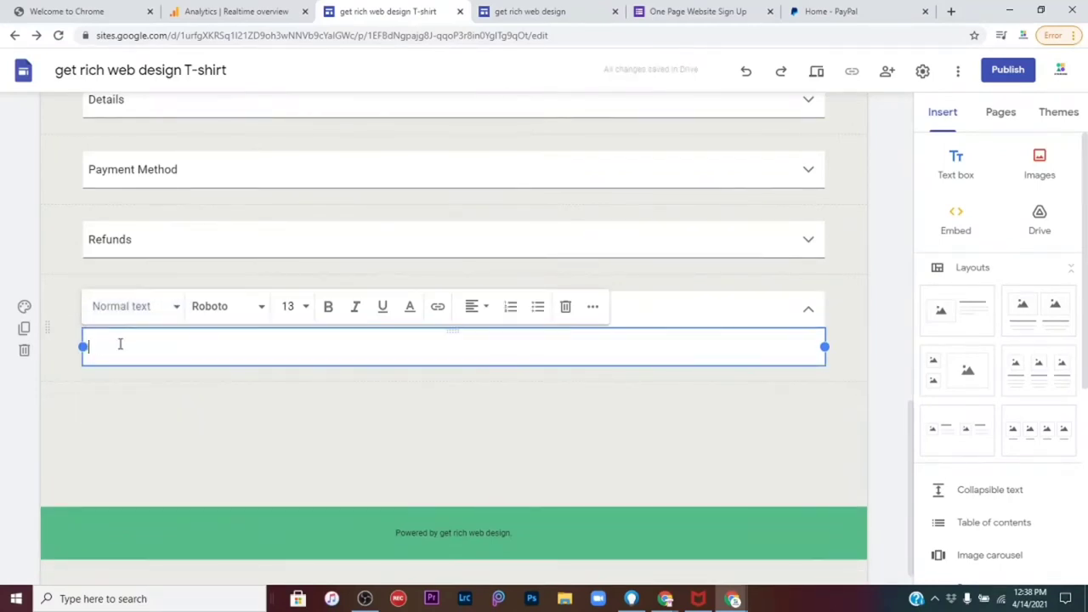
type("Ships 3 to")
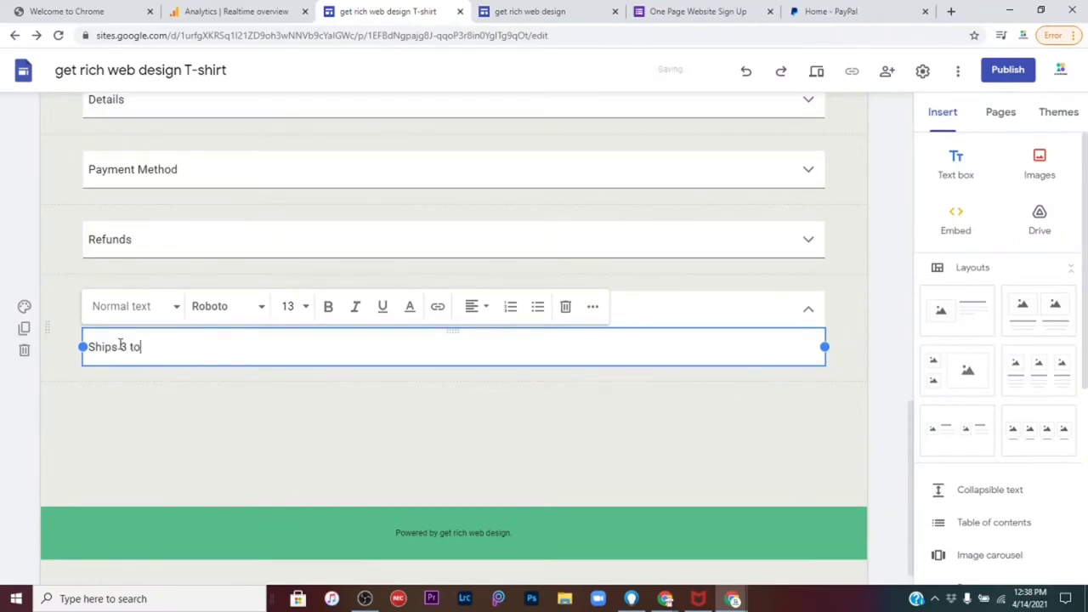
type(" 5 business days.")
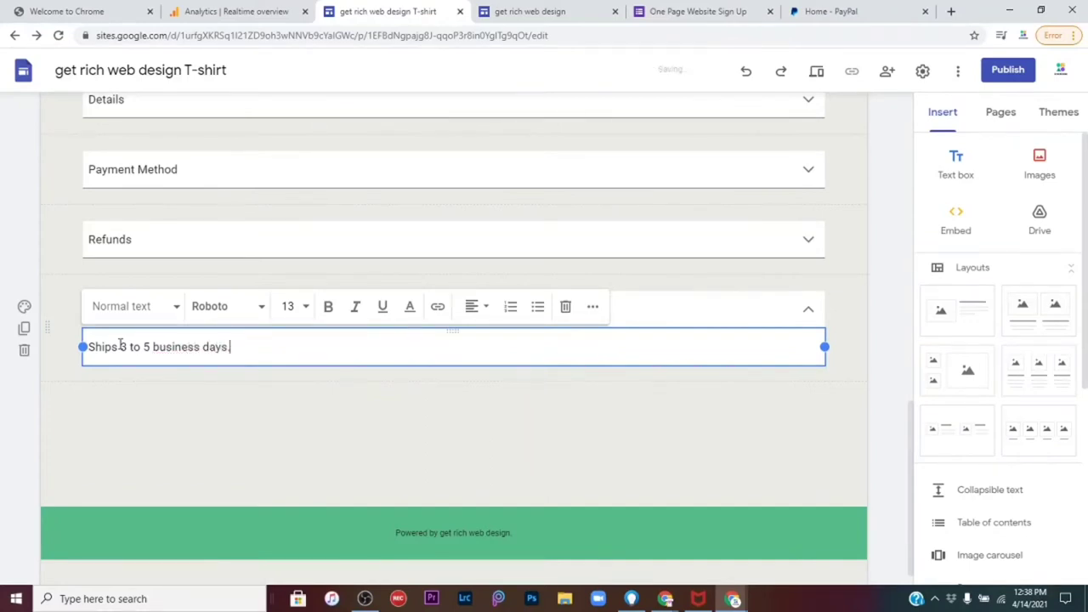
type(" Customers will b")
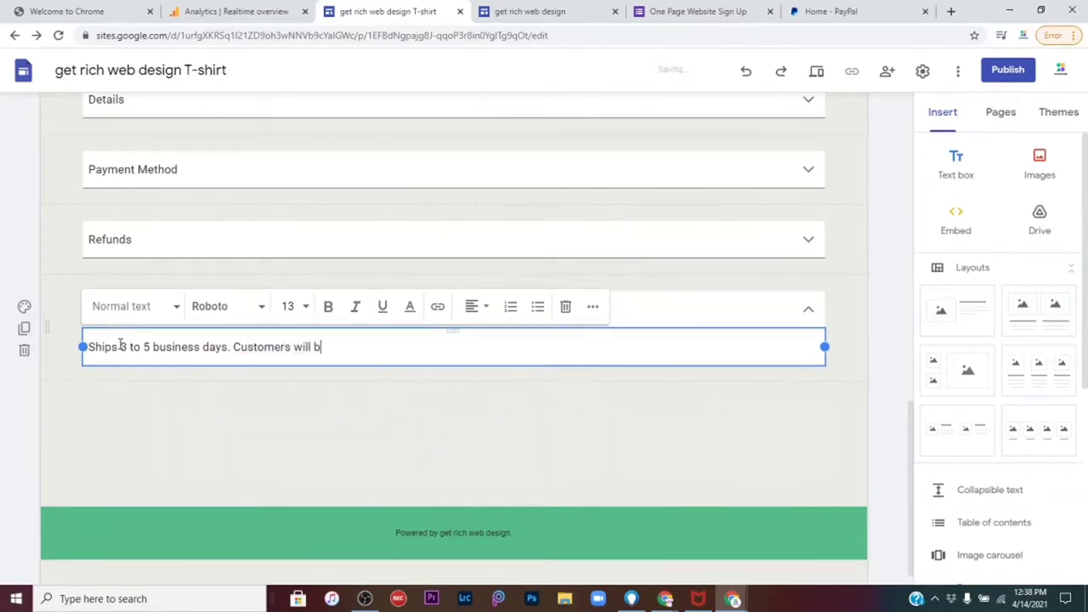
type("e providedn")
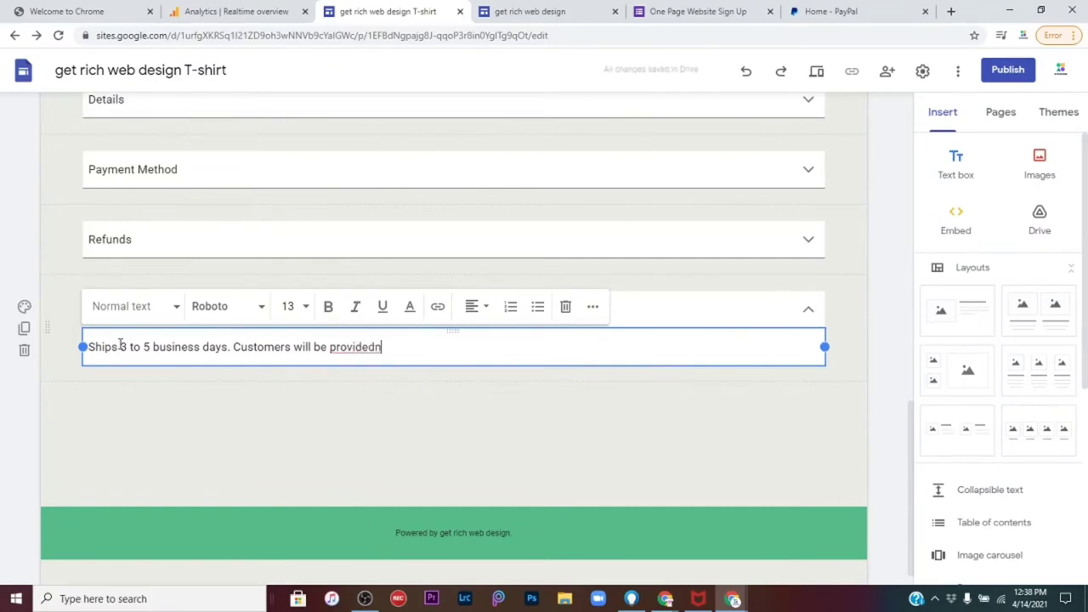
key("BackSpace")
type("tracking ")
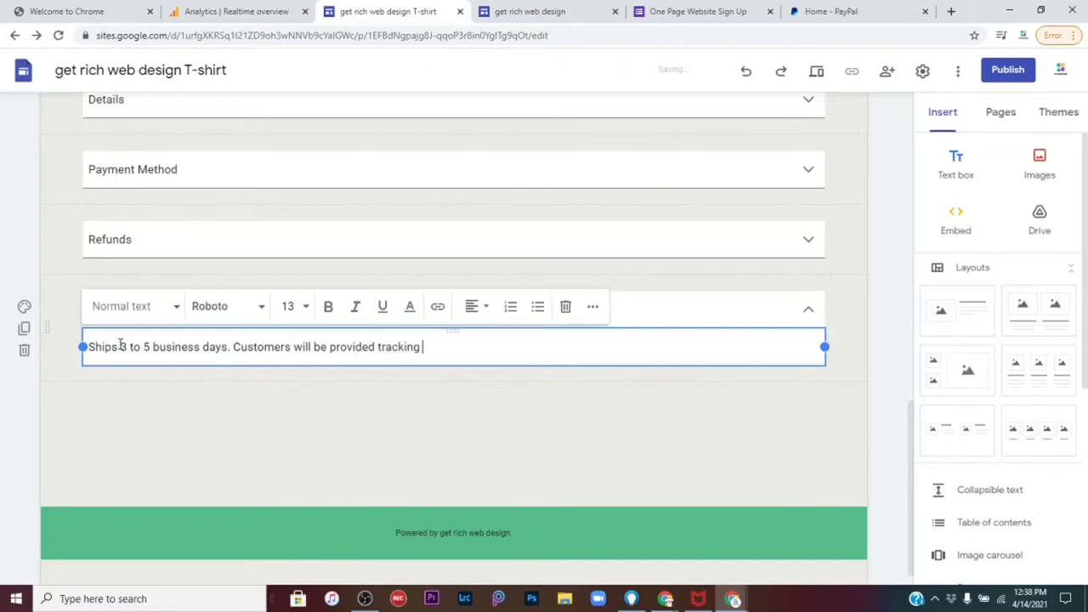
type("inform")
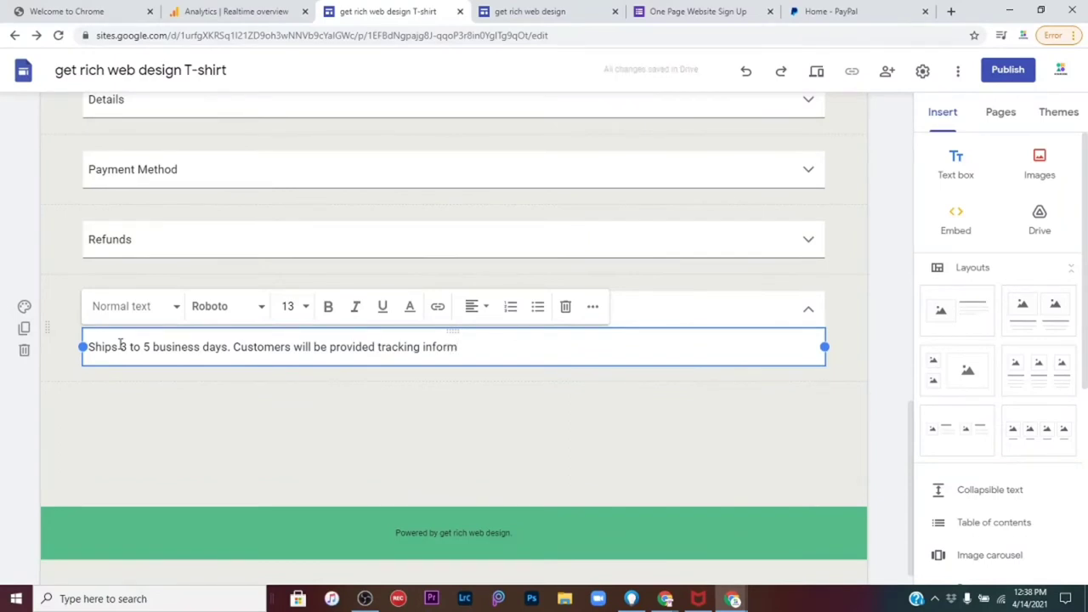
type("ation on ")
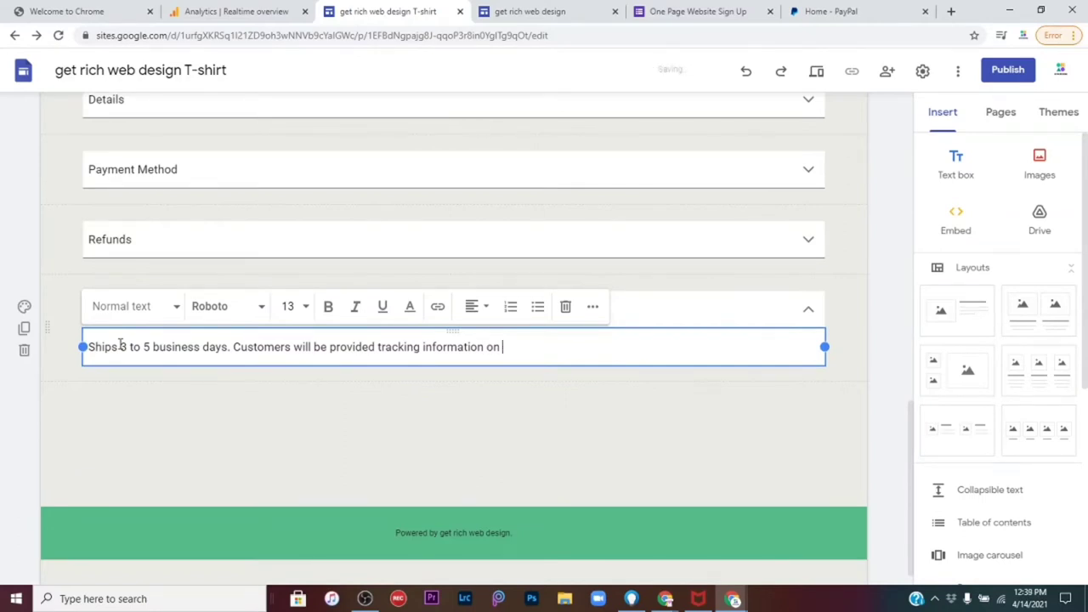
type("all orders.")
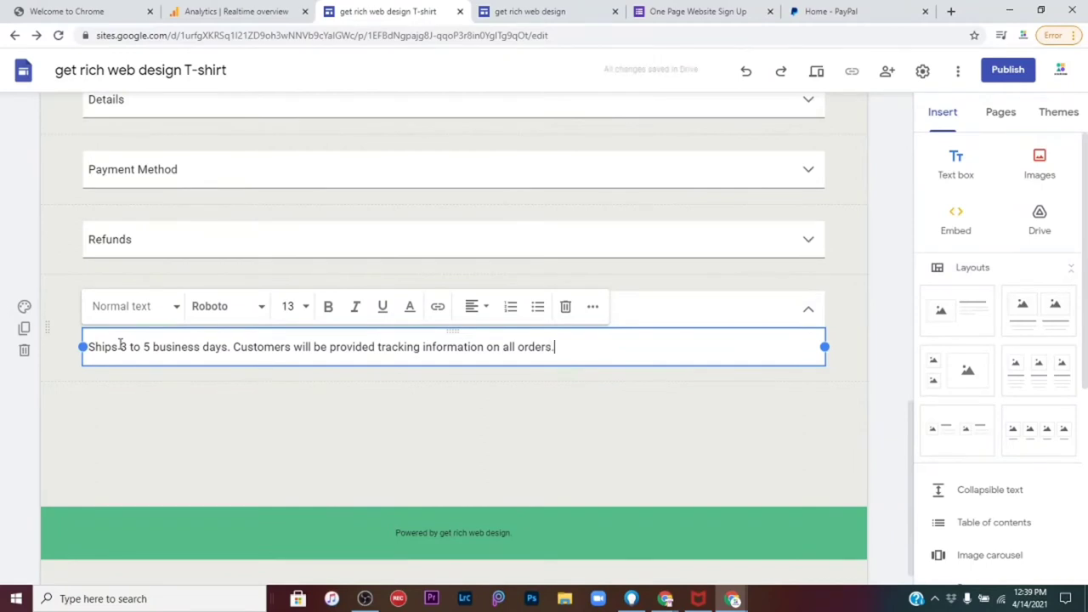
left_click(138, 395)
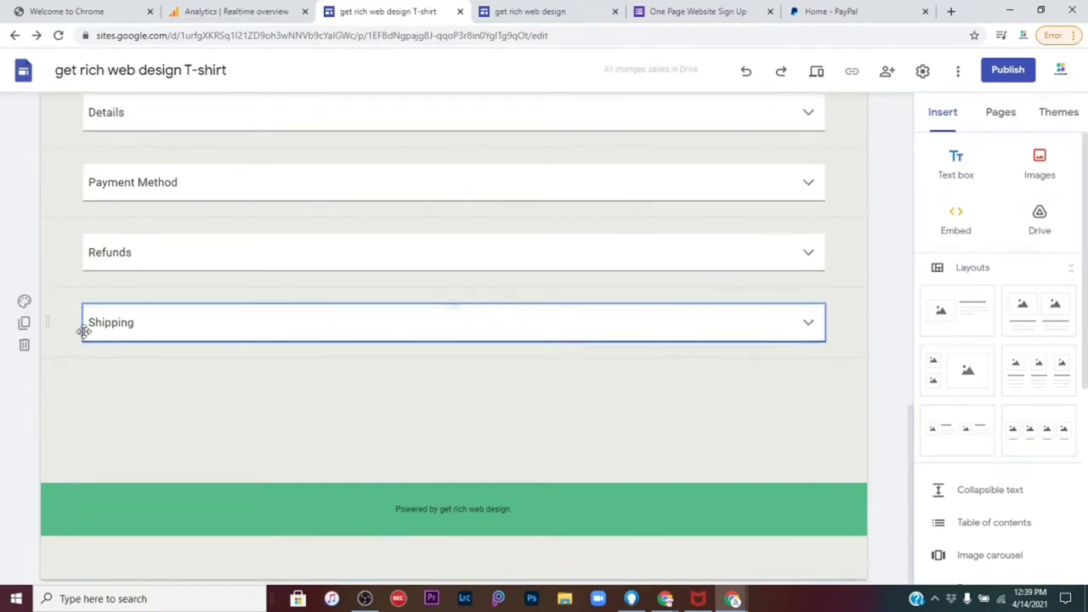
Step: Move the Shipping collapsible group above the Refunds group
left_click_drag(48, 319, 53, 247)
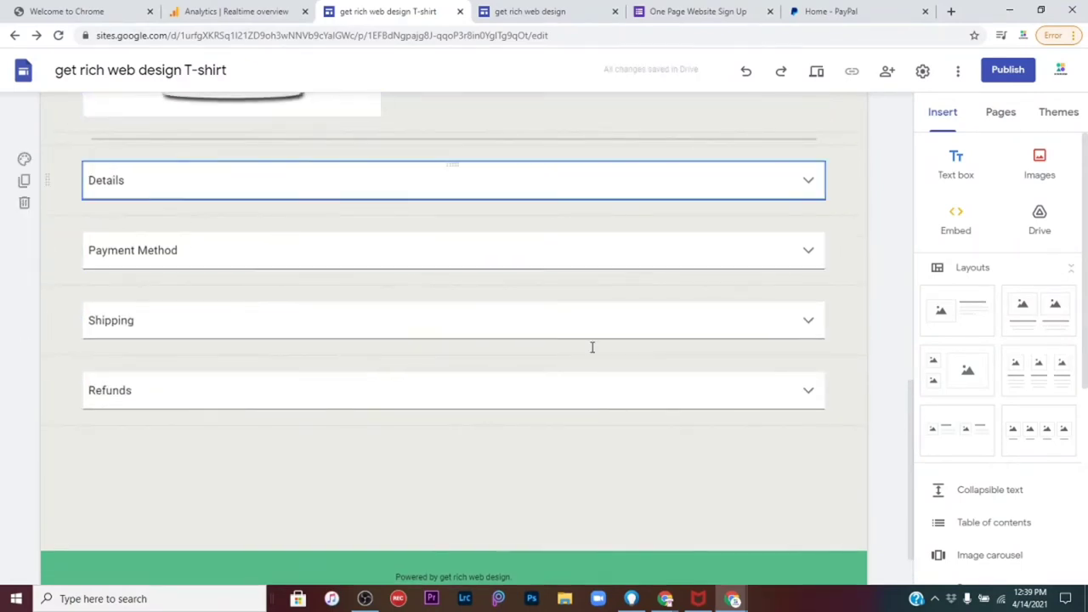
scroll(513, 355, "up", 4)
scroll(367, 277, "down", 4)
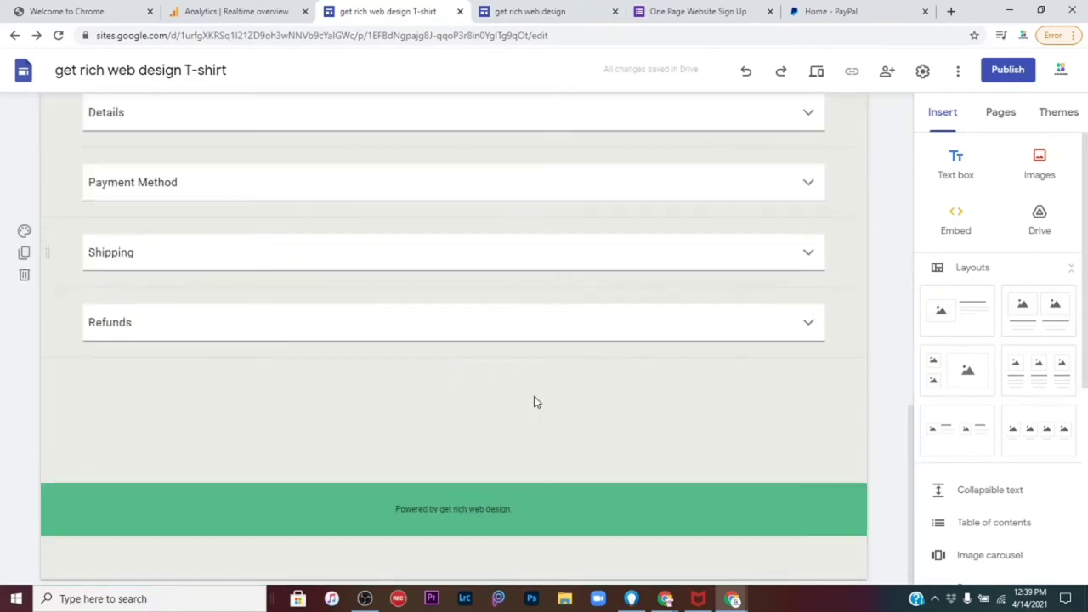
scroll(134, 282, "up", 2)
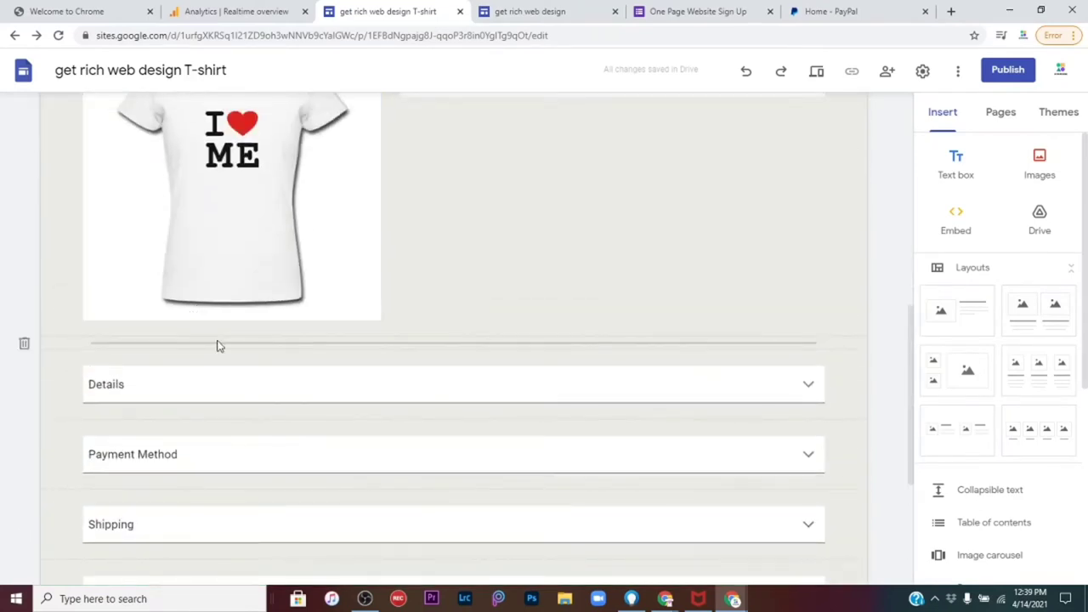
Step: Move the divider from above the Details group to below the Refunds group
left_click(220, 345)
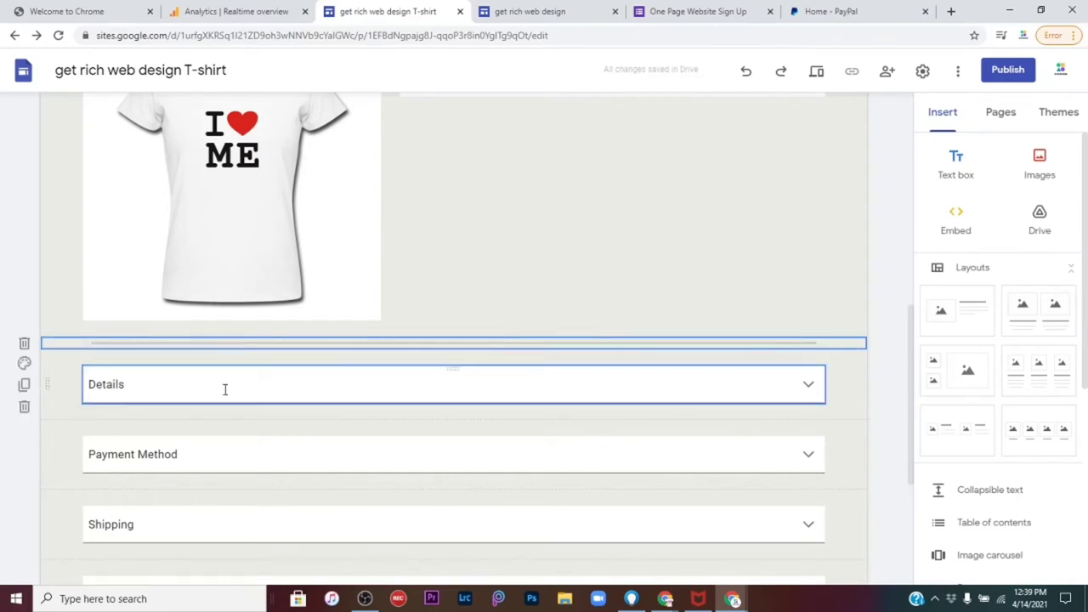
scroll(230, 420, "down", 3)
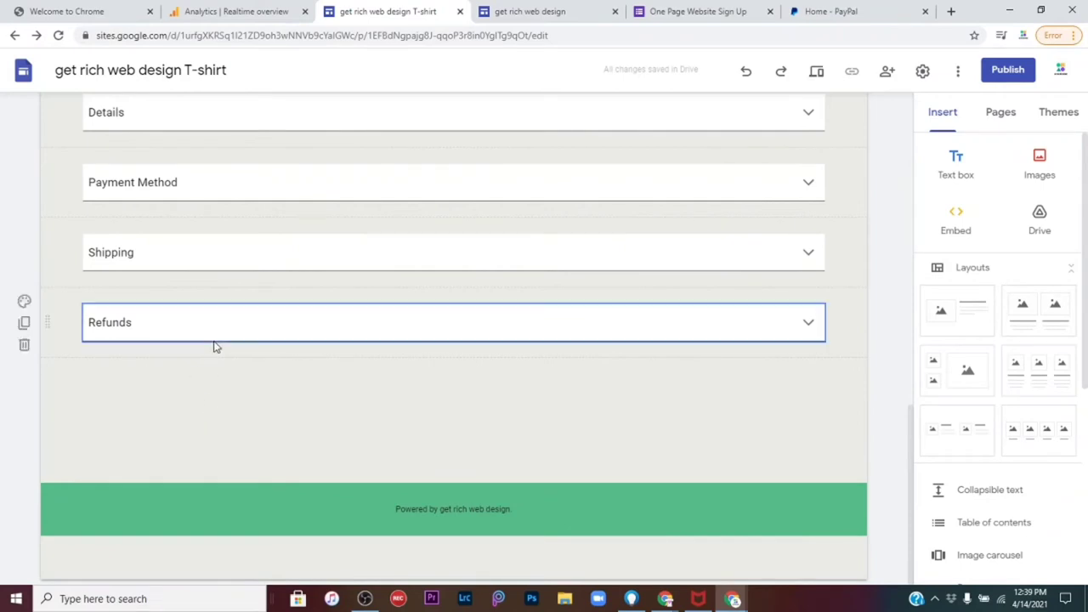
scroll(212, 345, "up", 3)
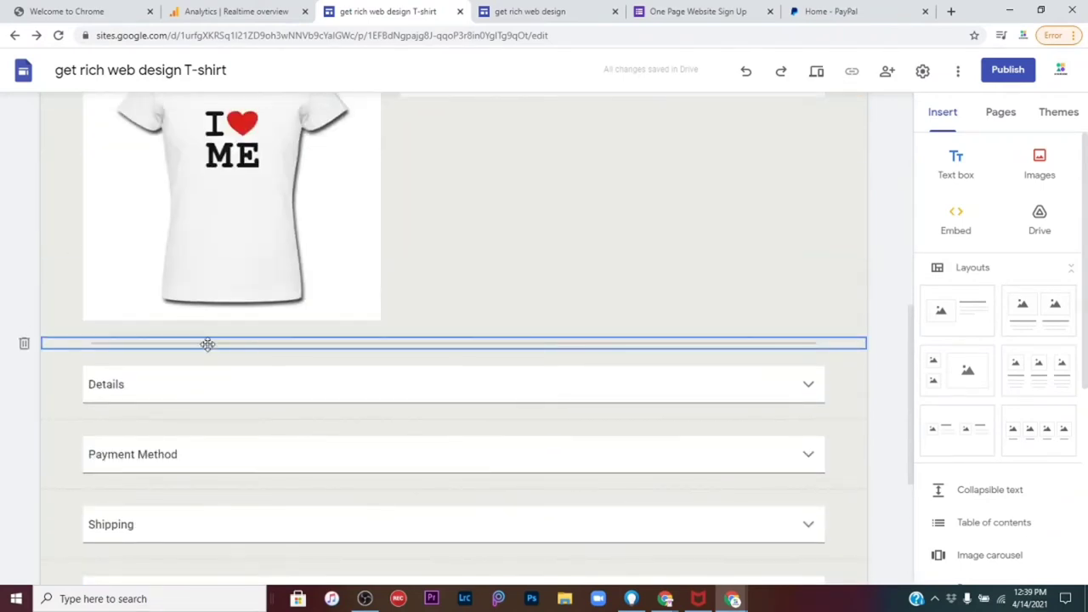
left_click_drag(208, 345, 218, 434)
scroll(219, 428, "down", 3)
scroll(218, 434, "up", 3)
scroll(215, 425, "up", 1)
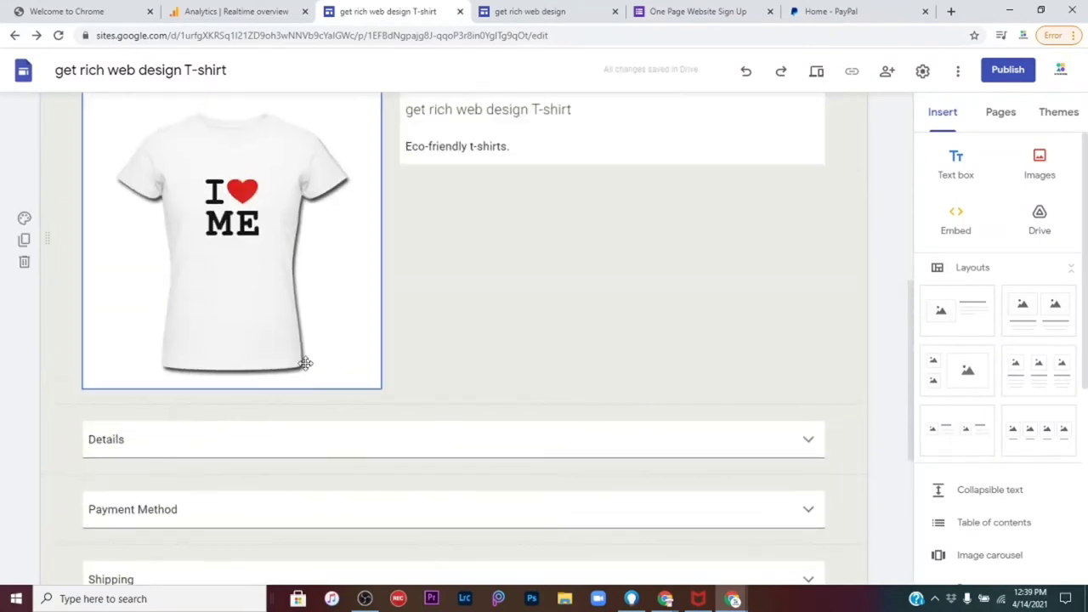
scroll(357, 386, "down", 2)
scroll(388, 387, "down", 2)
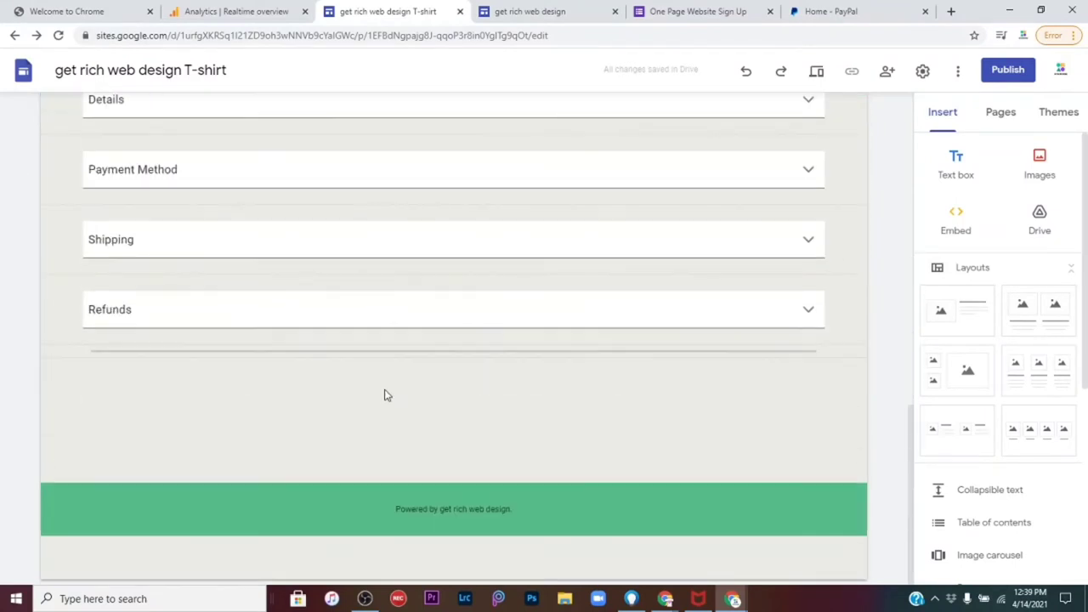
Step: Publish the site at the web address "getrichwebdesignt-shirt"
left_click(991, 74)
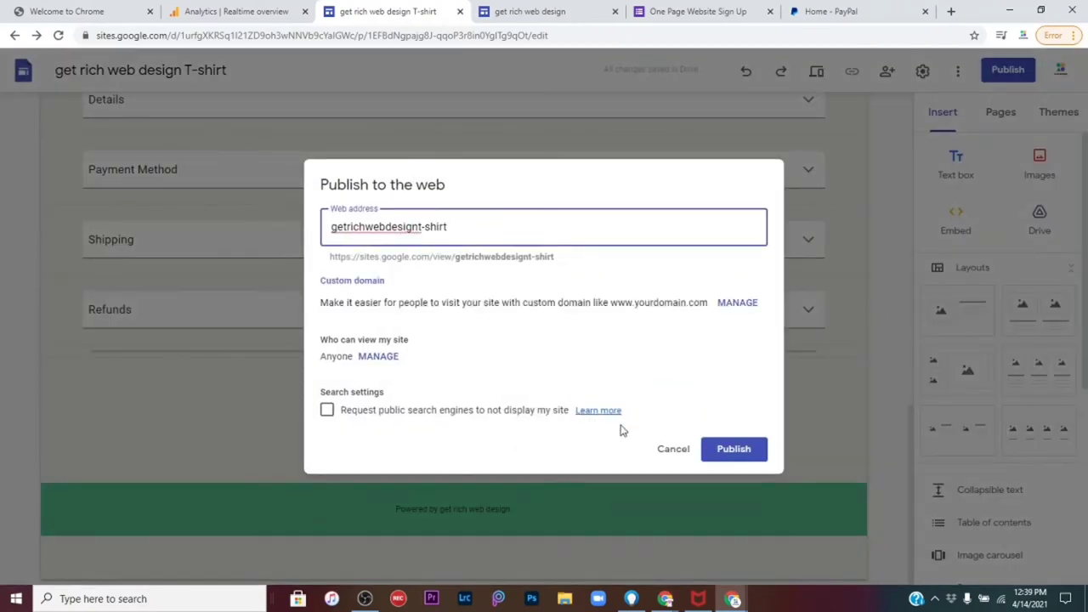
left_click(728, 449)
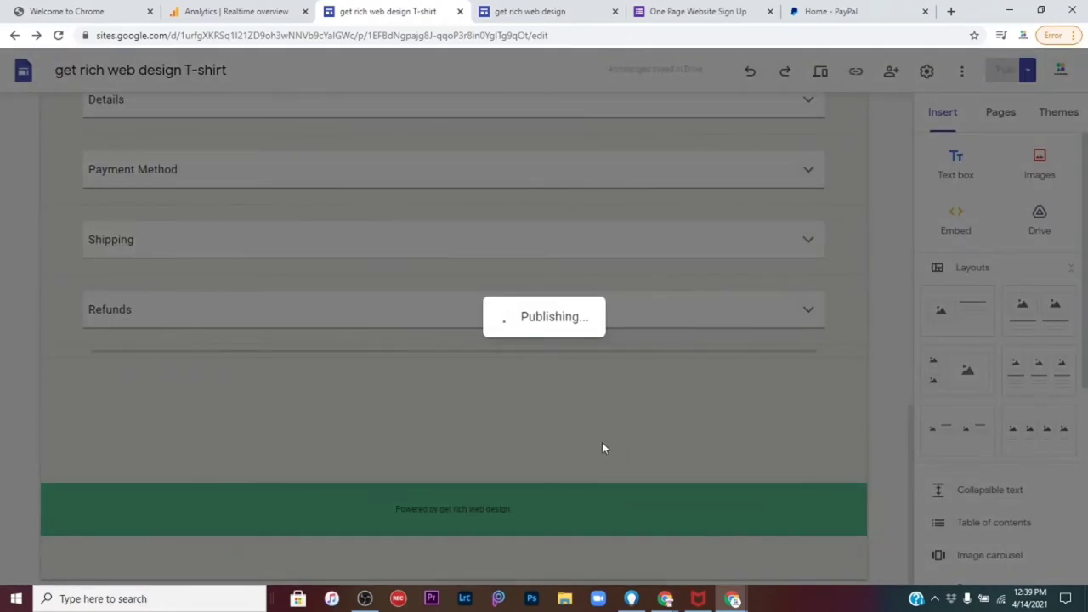
scroll(467, 377, "up", 4)
scroll(467, 377, "up", 5)
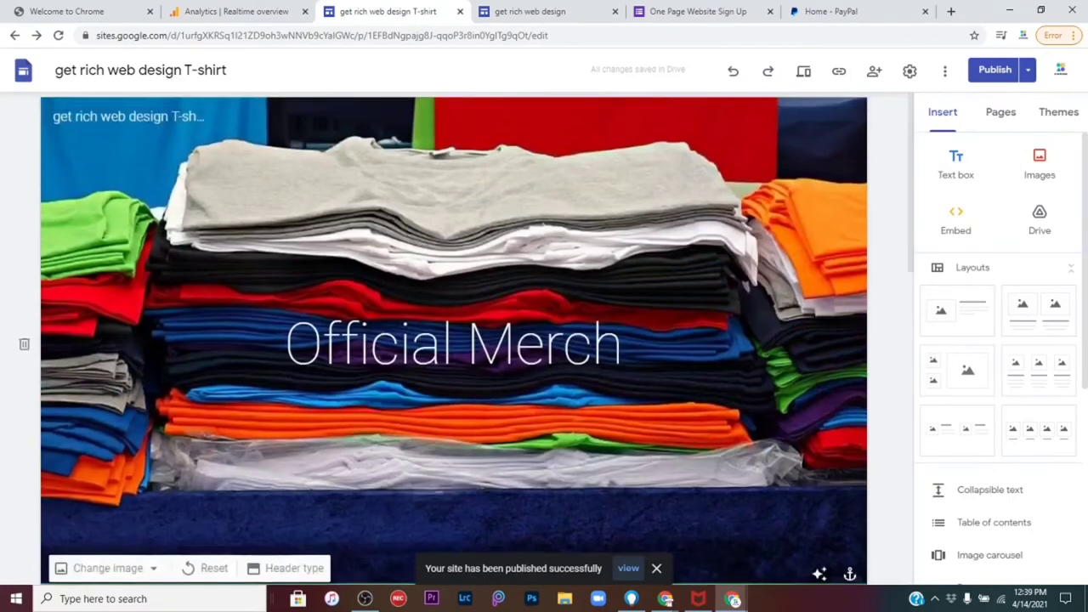
scroll(467, 377, "down", 3)
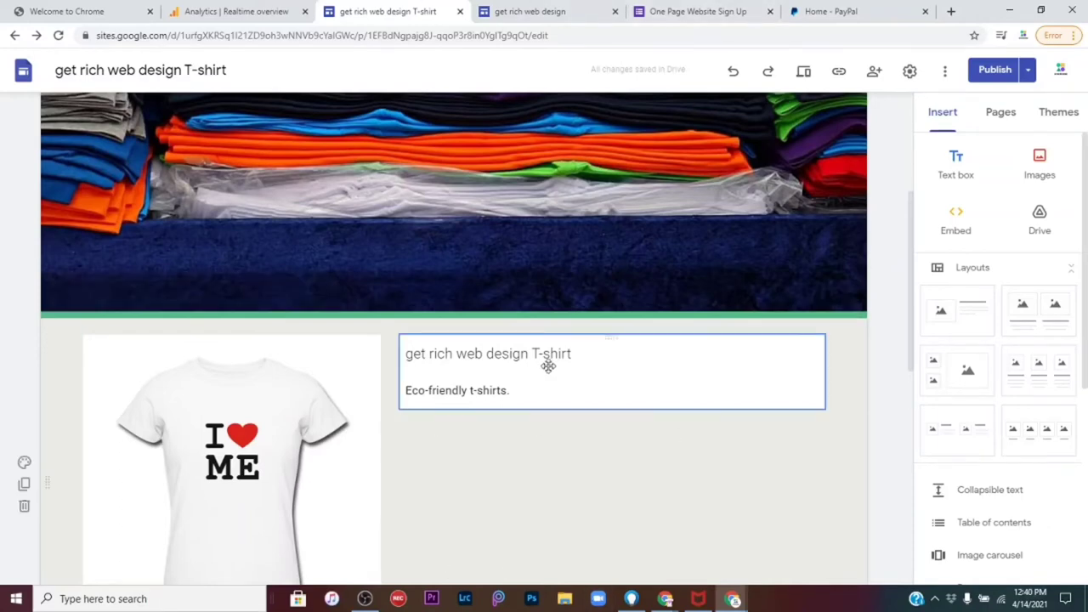
Step: Switch to PayPal and look over the account dashboard
left_click(858, 12)
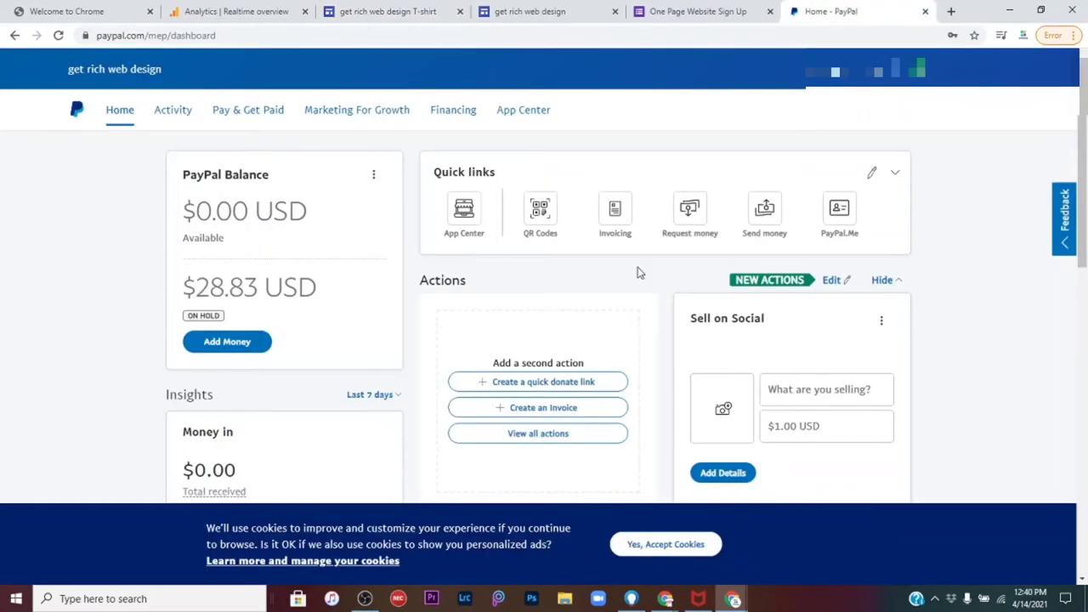
scroll(318, 307, "down", 1)
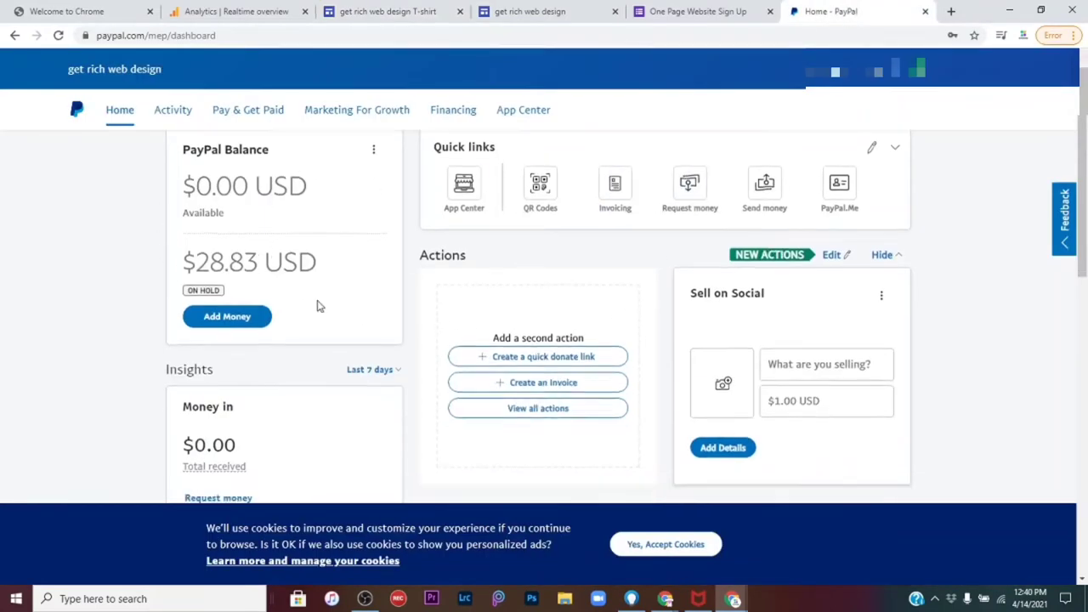
scroll(286, 280, "down", 7)
scroll(275, 267, "up", 7)
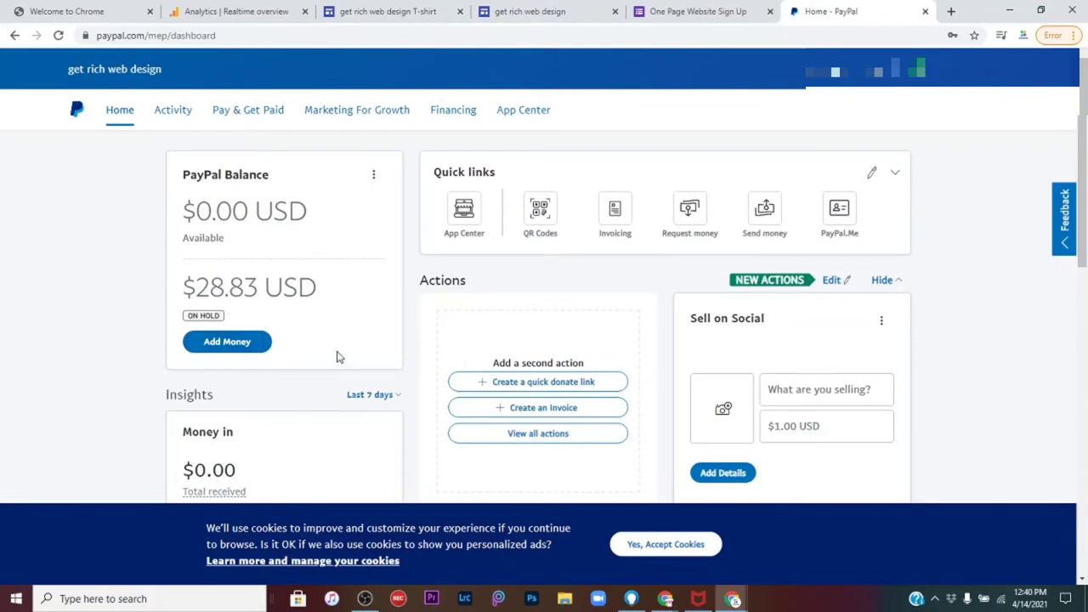
Step: Look over the available types on the PayPal Buttons page and return to the dashboard
left_click(250, 118)
left_click(265, 119)
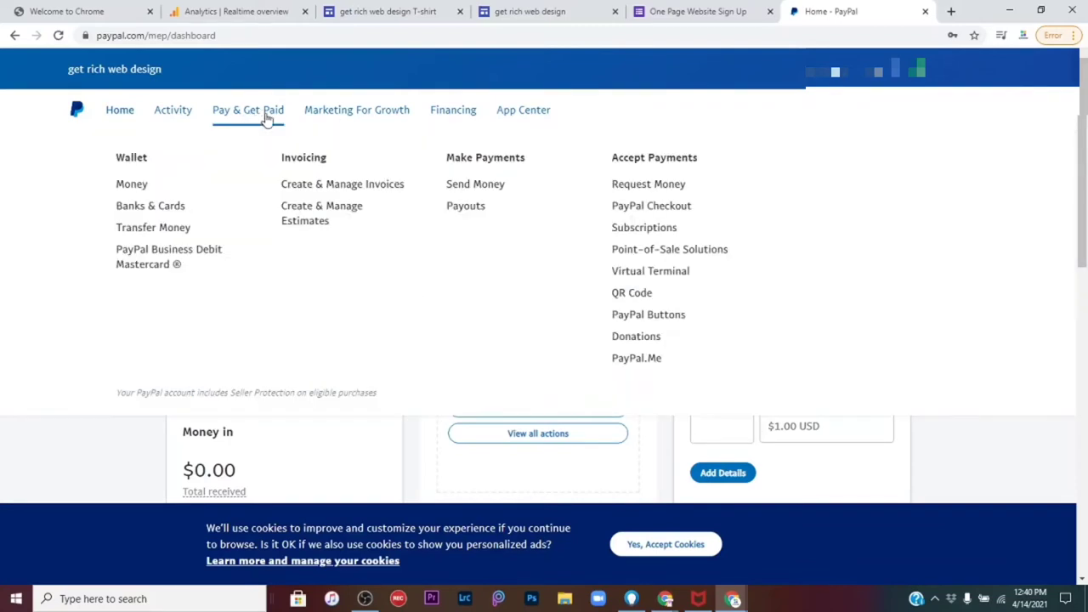
left_click(633, 321)
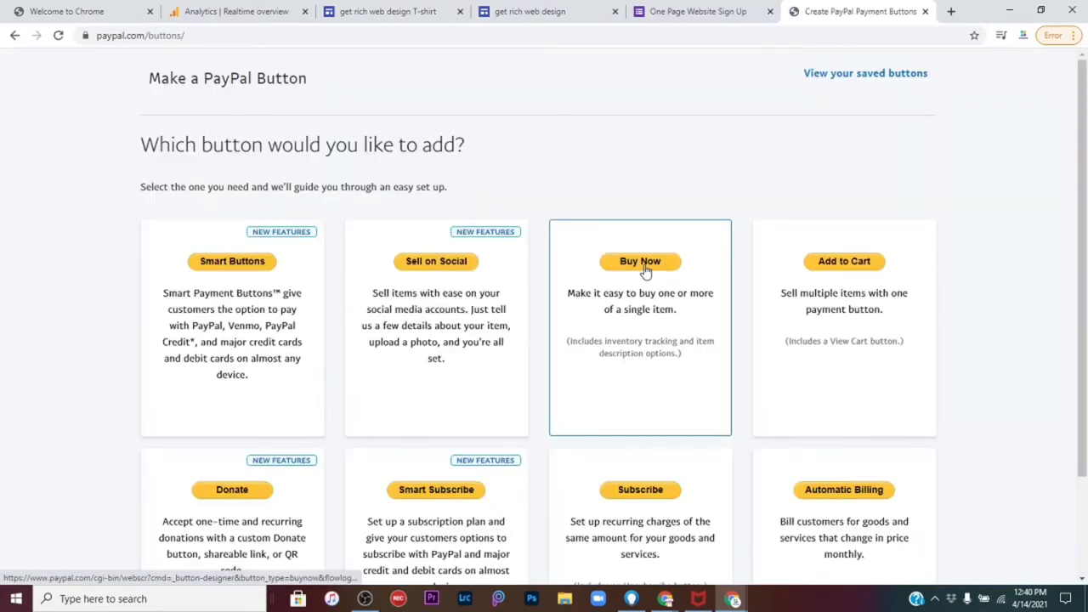
scroll(513, 321, "down", 3)
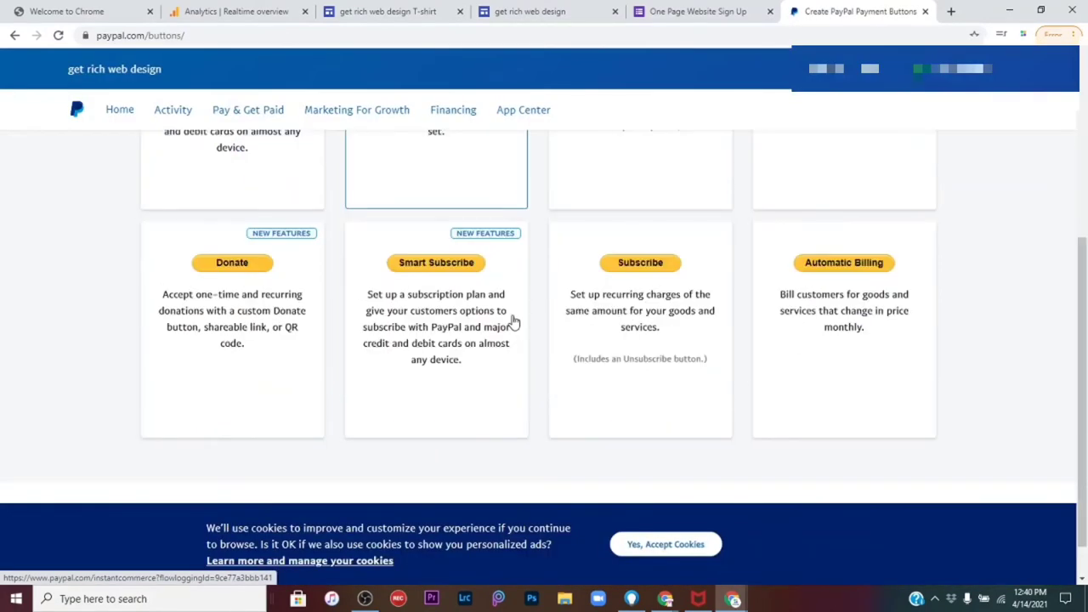
scroll(514, 322, "up", 3)
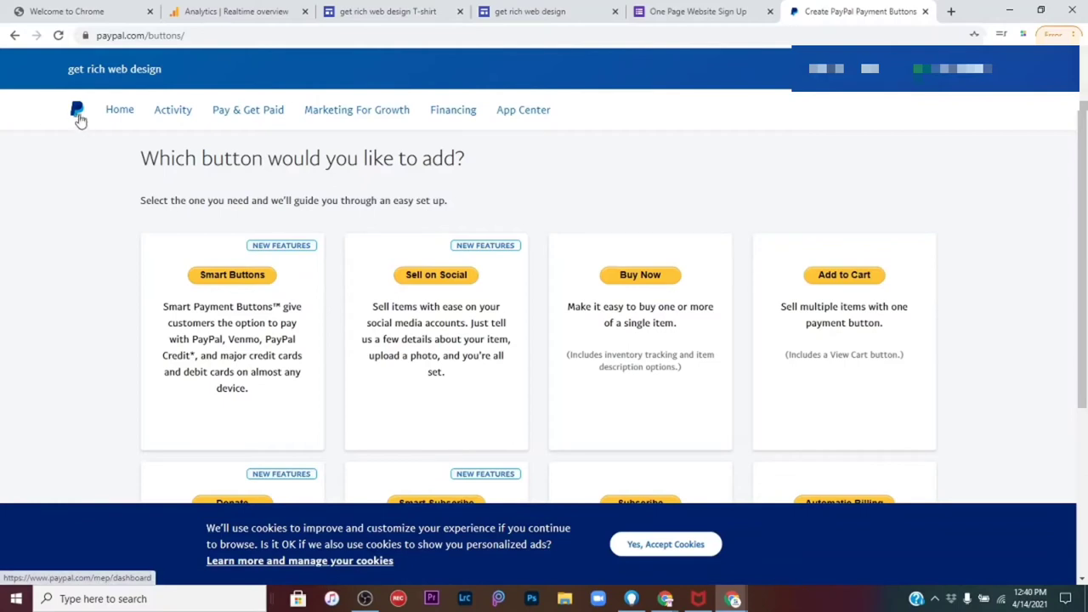
left_click(78, 119)
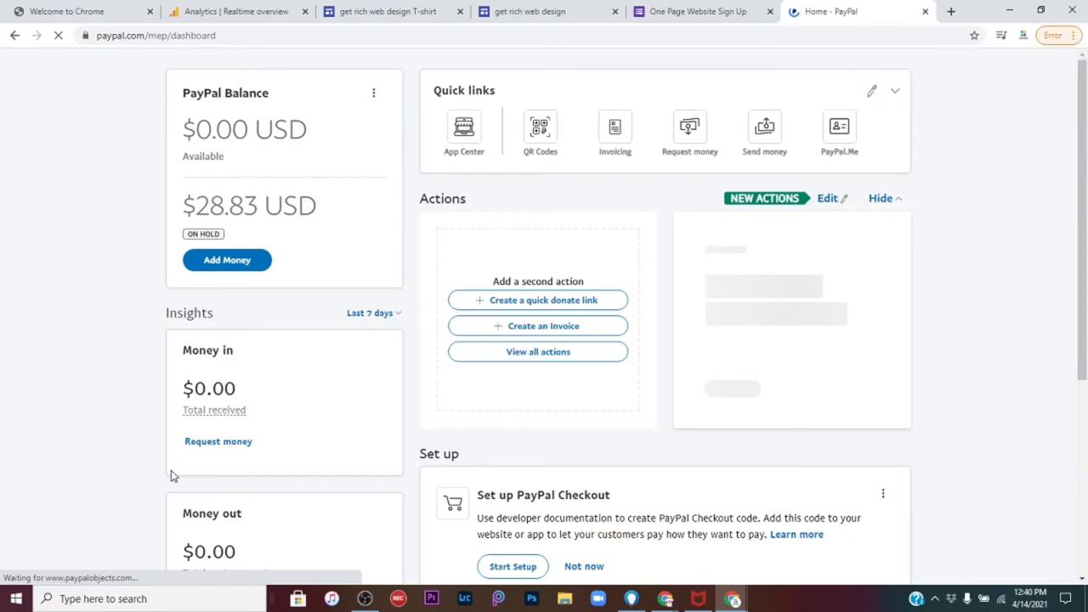
Step: Start creating an Add to Cart payment button from the PayPal Buttons page
mouse_move(248, 110)
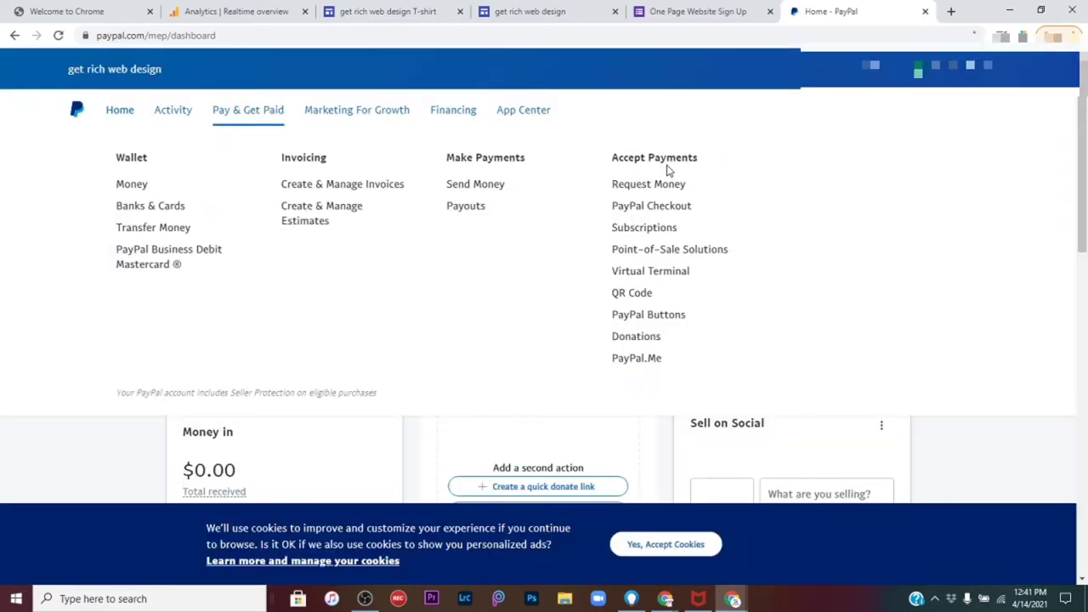
left_click(648, 315)
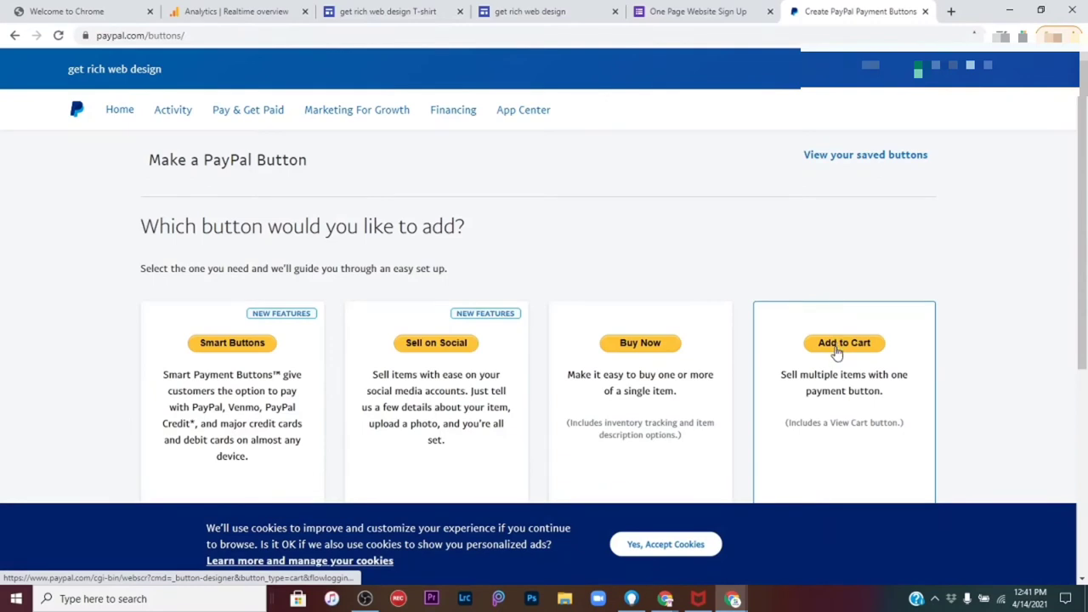
left_click(840, 347)
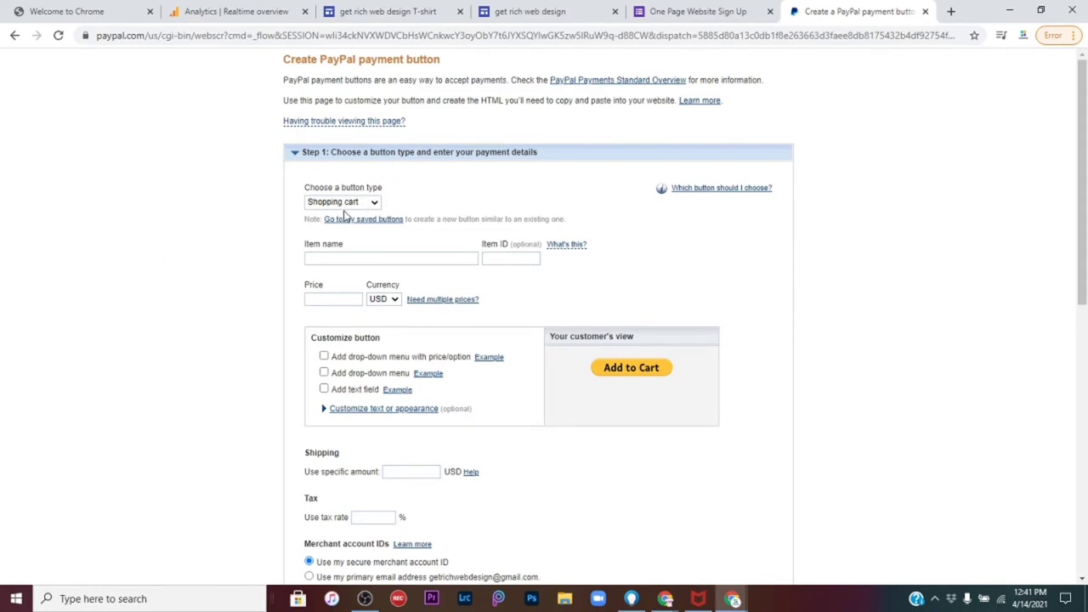
Step: Copy the product title "get rich web design T-shirt" from the Google Sites page into PayPal's item name and set the item ID to grwd0001
left_click(337, 256)
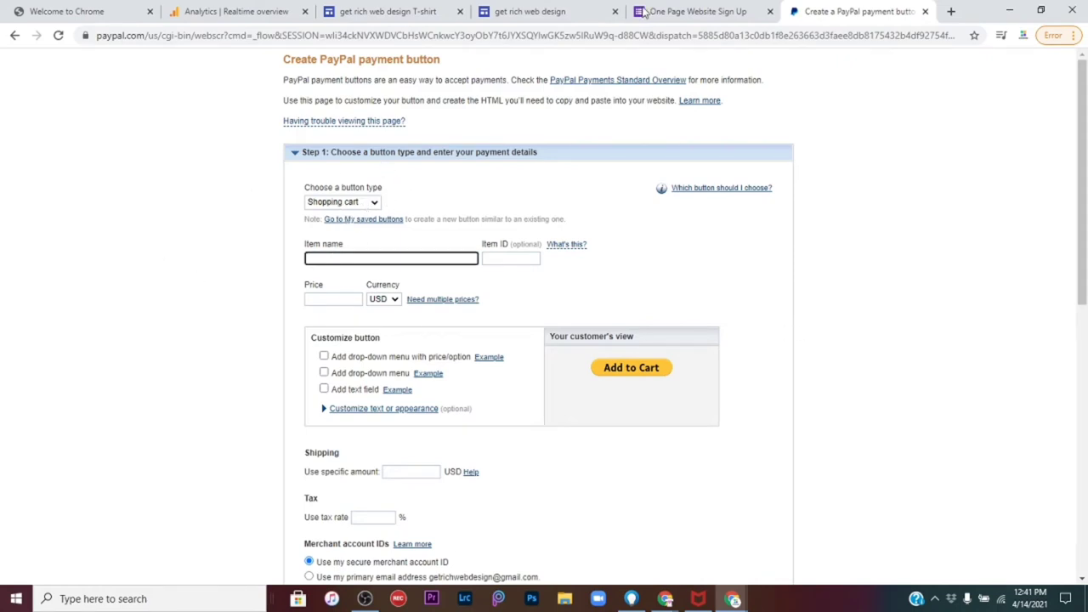
left_click(380, 13)
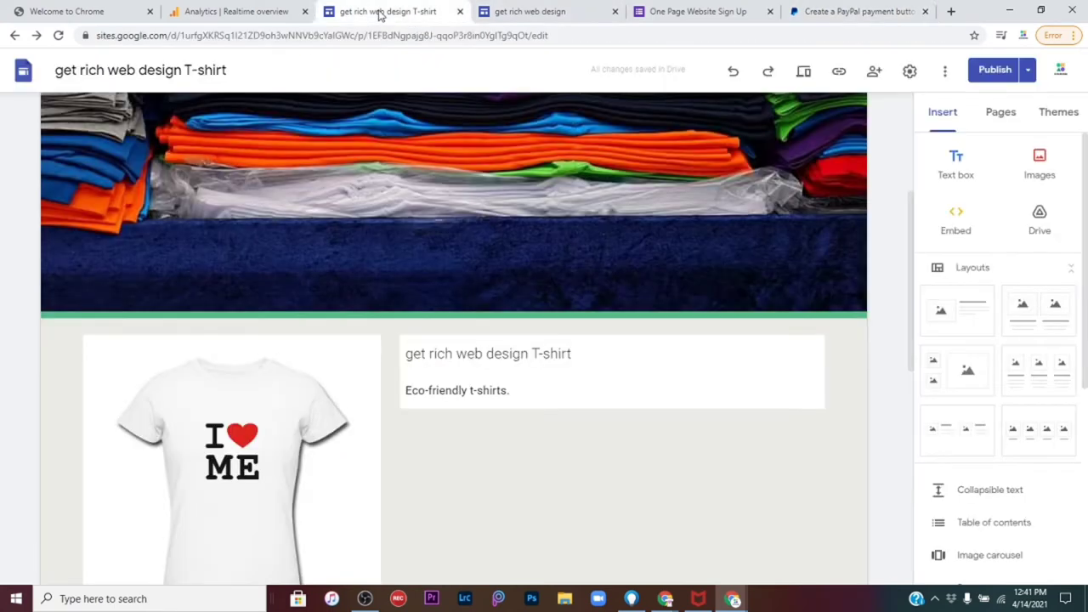
left_click(590, 354)
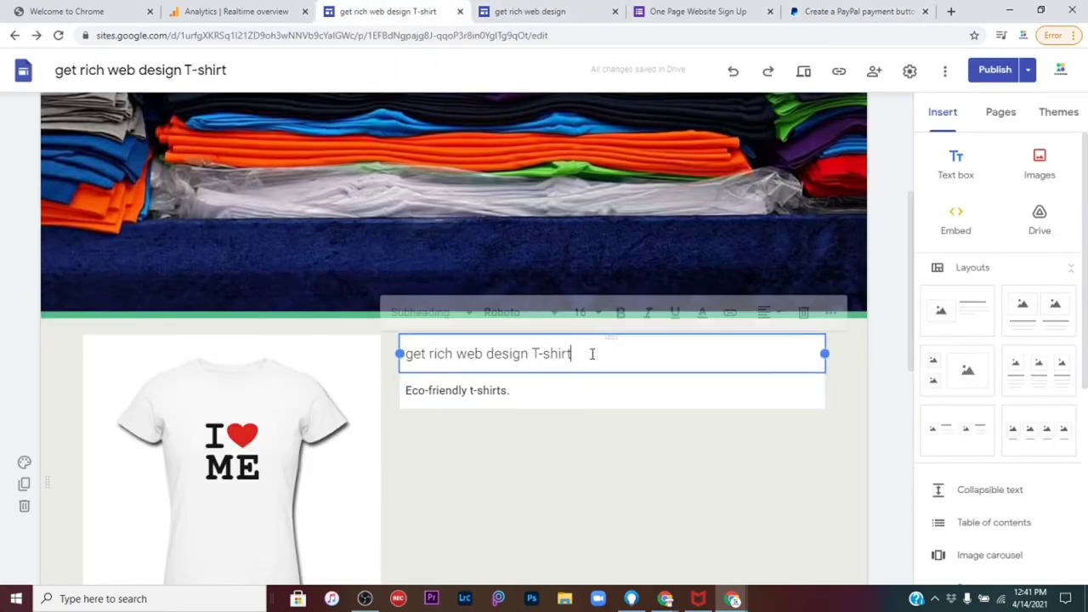
left_click_drag(590, 354, 410, 353)
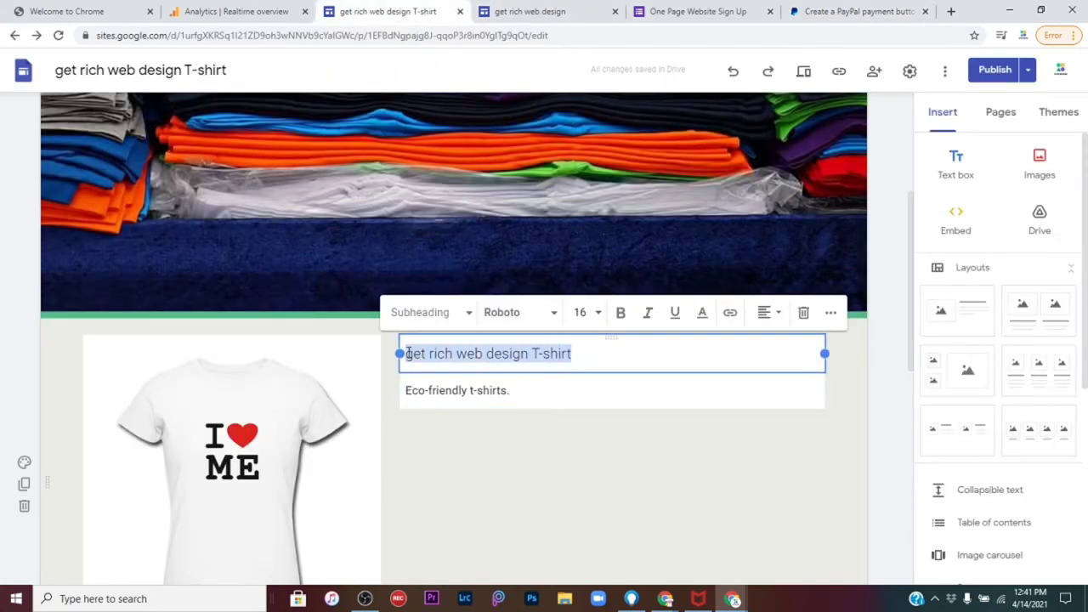
right_click(429, 354)
left_click(464, 403)
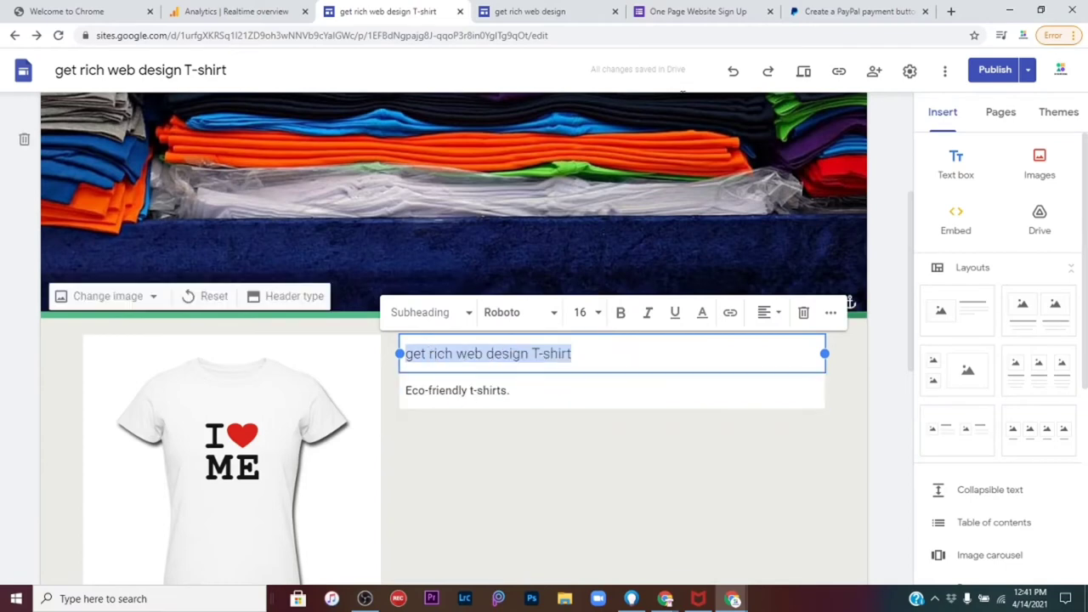
left_click(855, 11)
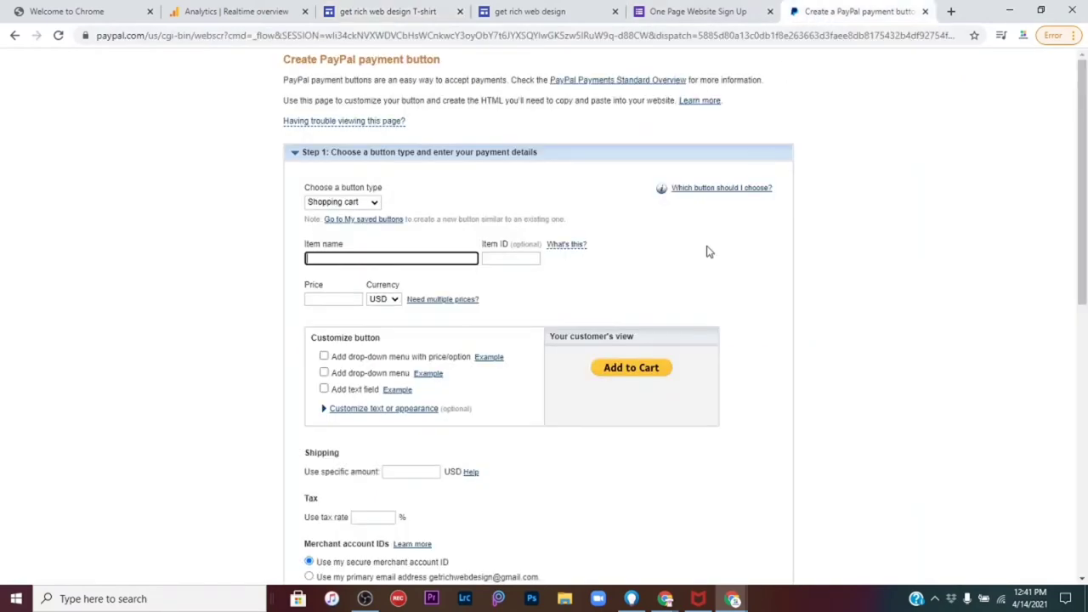
right_click(342, 256)
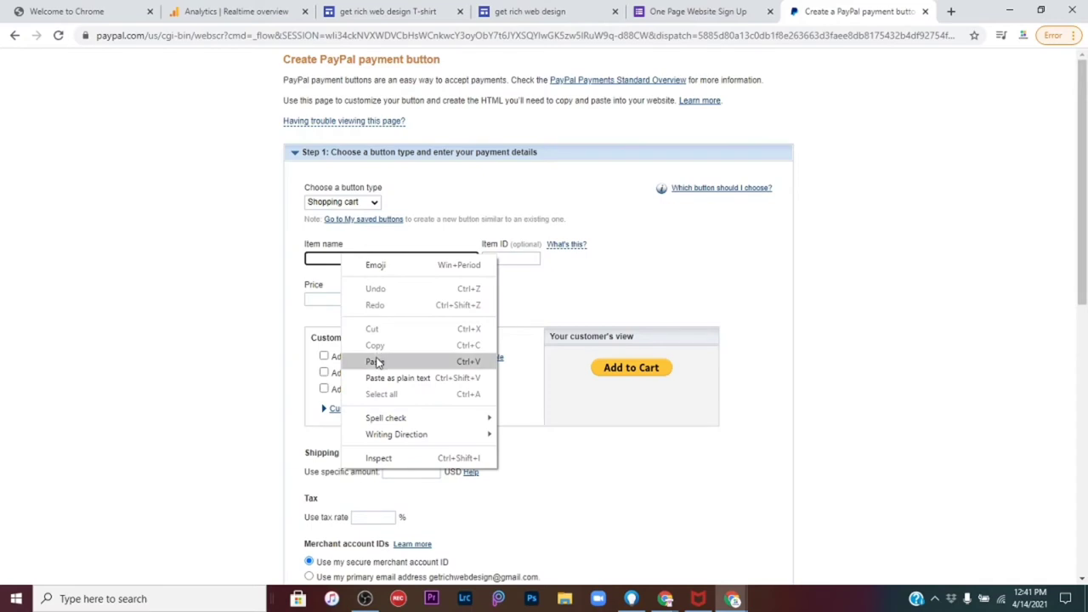
left_click(375, 361)
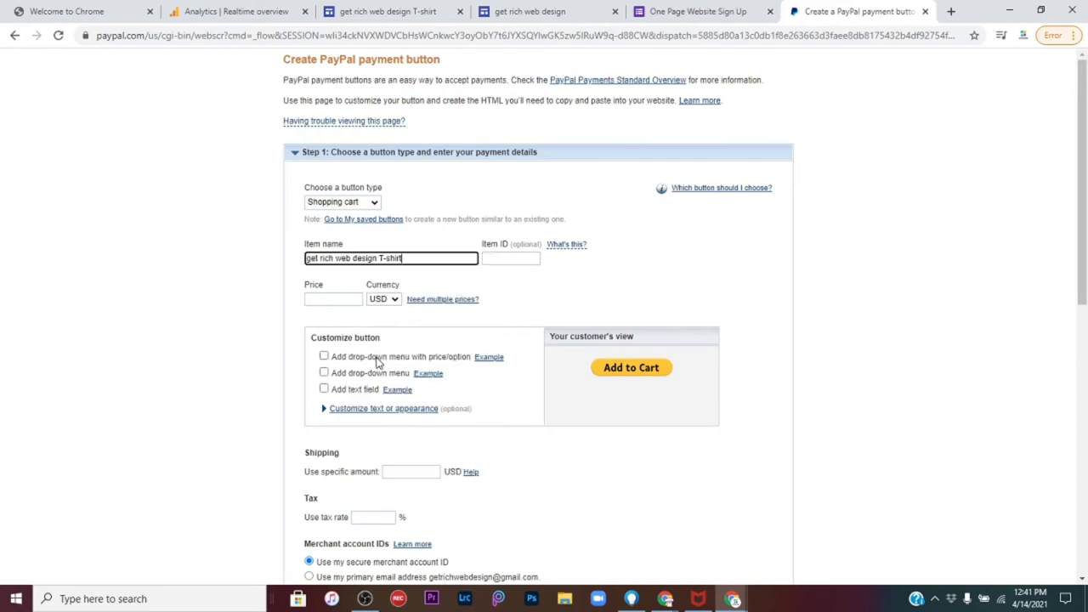
left_click(500, 259)
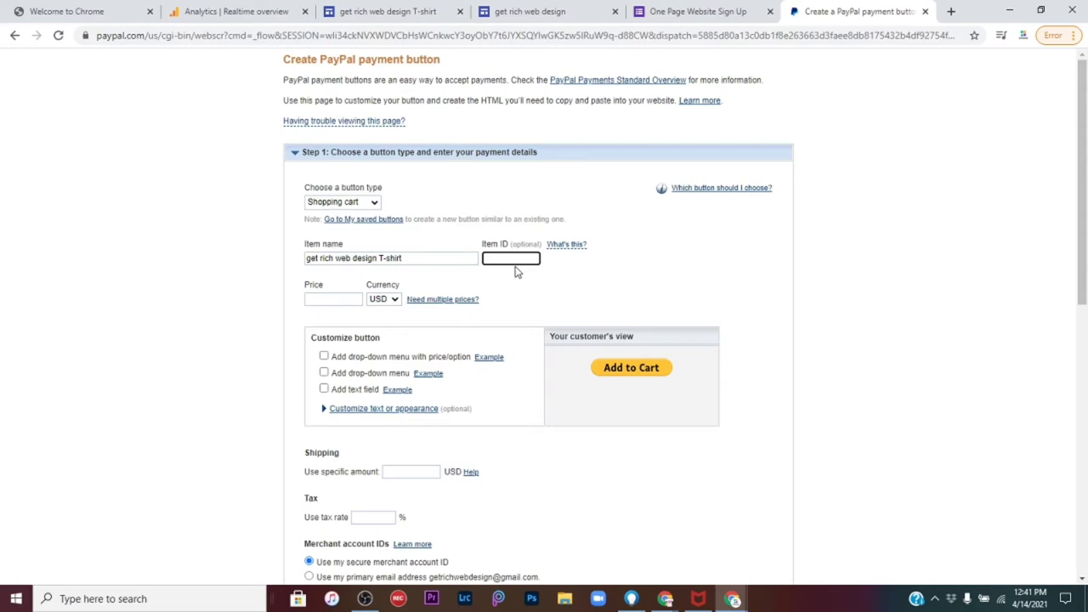
type("grwd0001")
left_click(341, 298)
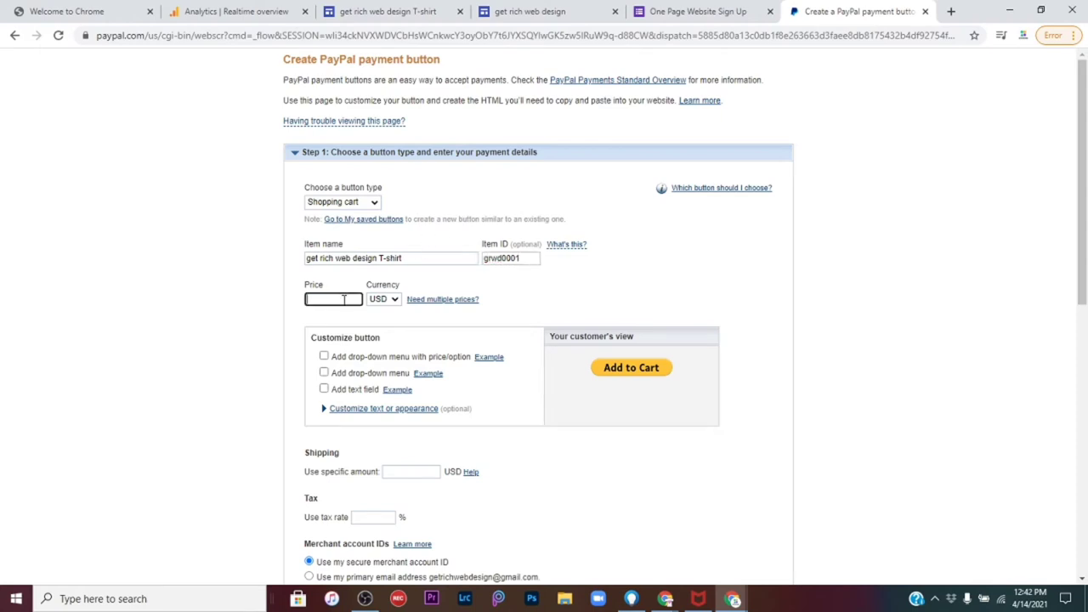
type("25")
left_click_drag(337, 299, 297, 310)
key("BackSpace")
Step: Add a drop-down menu with prices to the payment button and name it Sizes
left_click(324, 357)
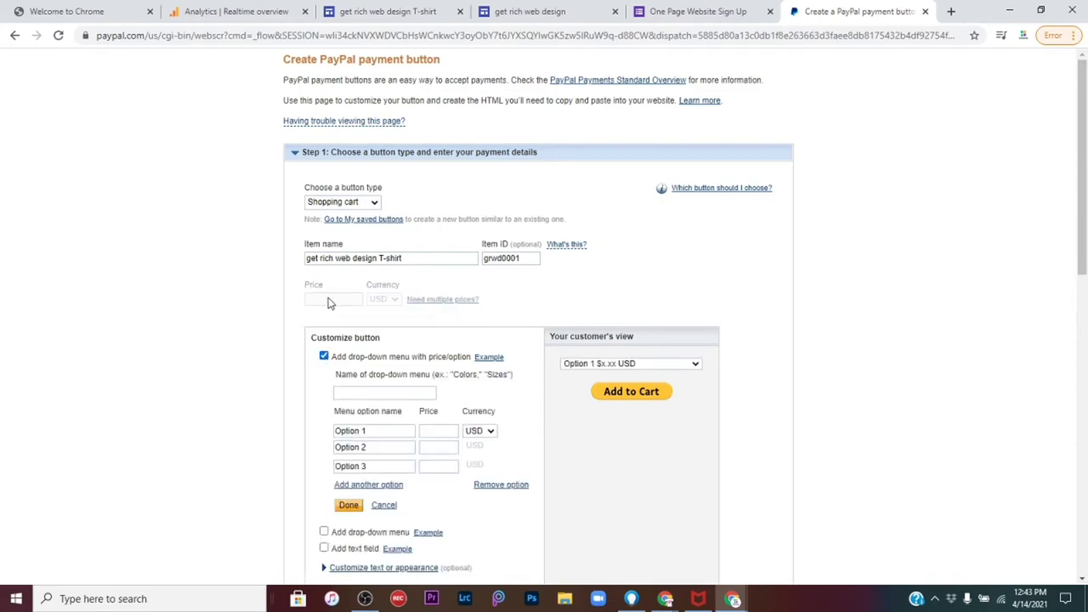
left_click(436, 468)
left_click(364, 397)
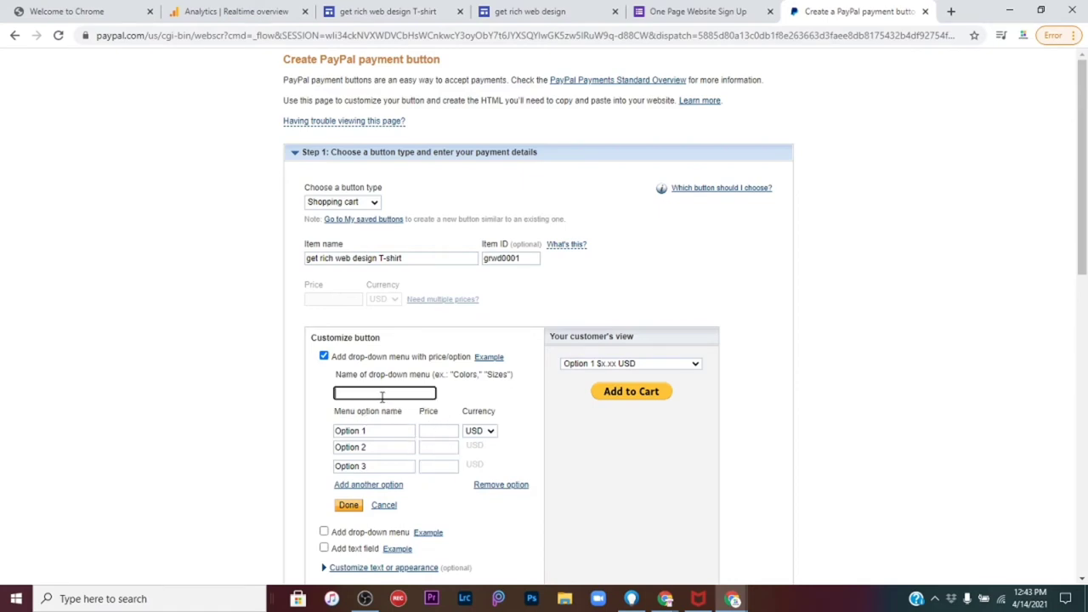
type("Sizes")
Step: Define the first menu option of the Sizes drop-down as S with a price of 25 USD
left_click_drag(380, 431, 330, 433)
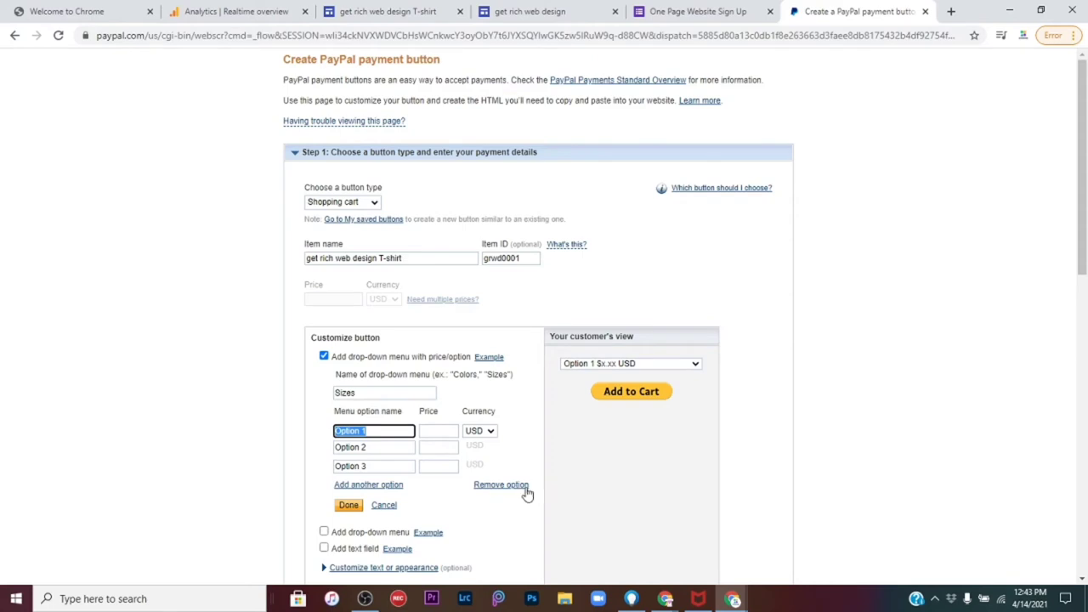
type("1")
key("BackSpace")
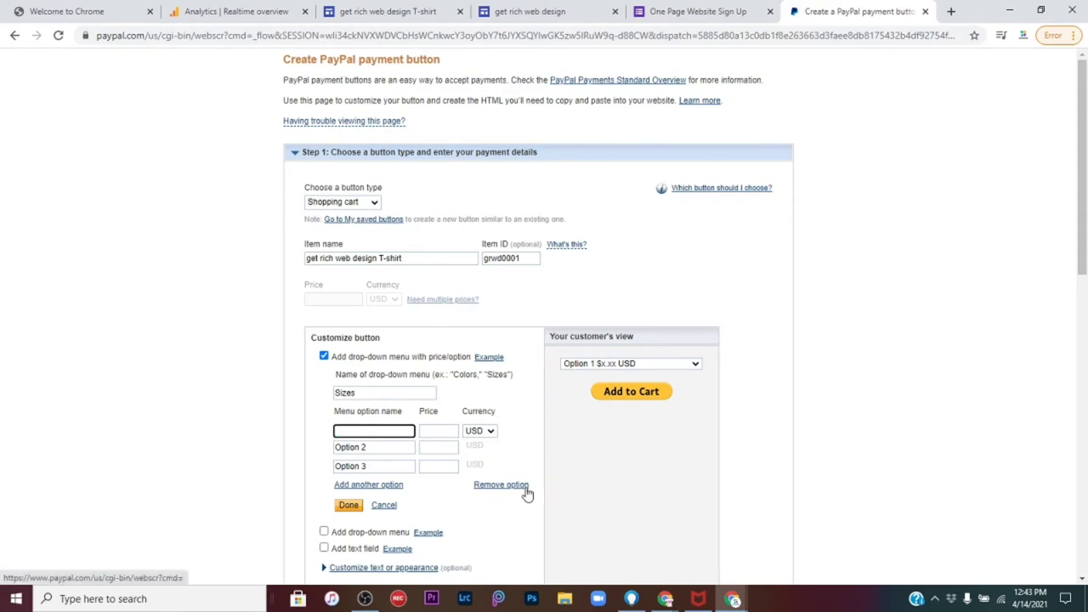
type("S")
left_click(436, 433)
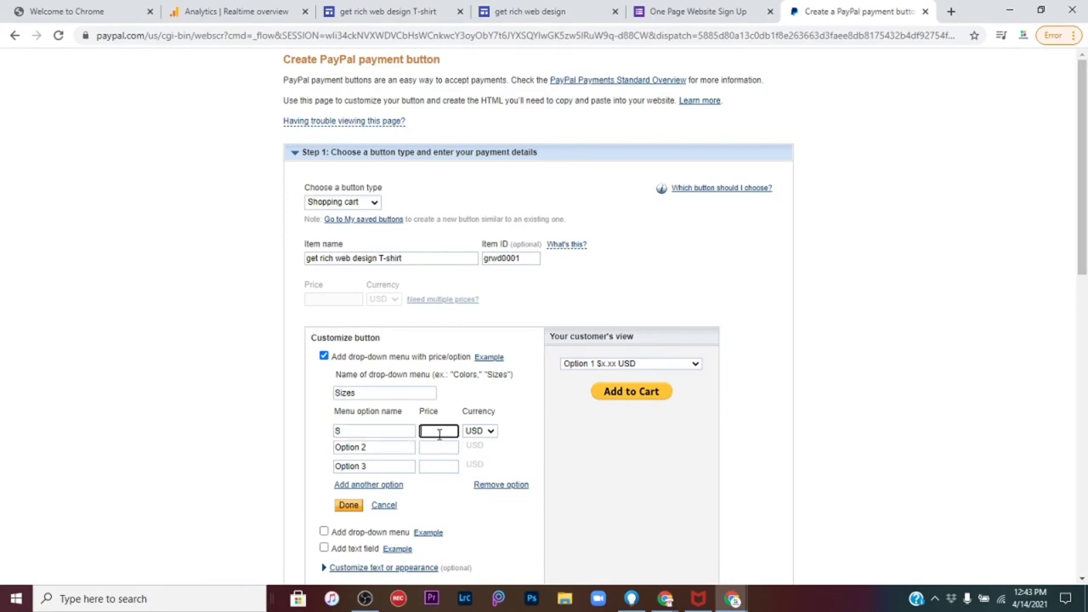
type("25")
Step: Define the second size option as M with a price of 25 USD
left_click(378, 448)
left_click_drag(377, 448, 334, 448)
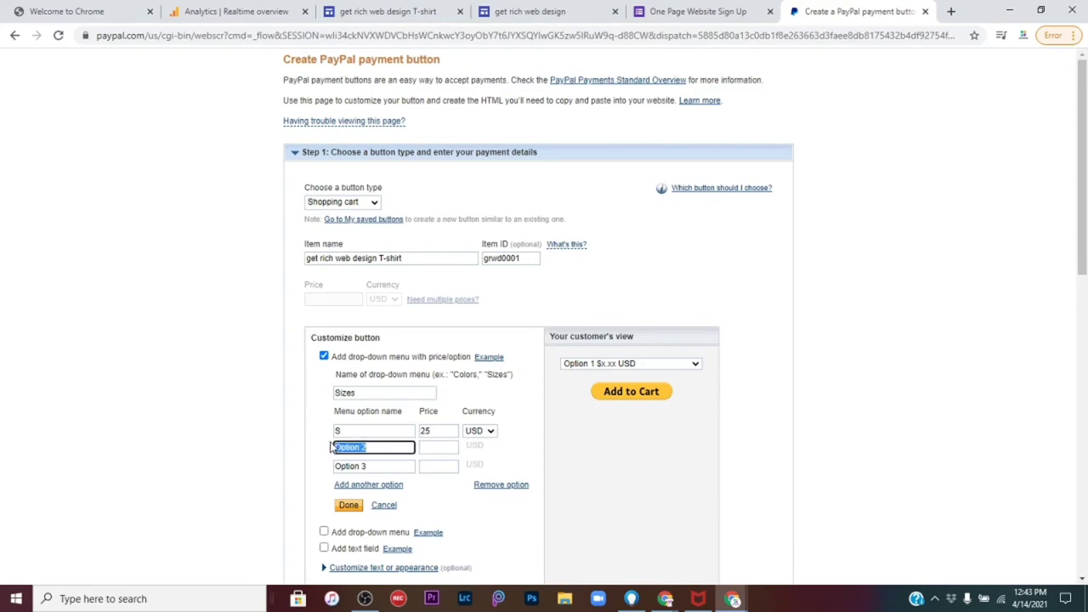
type("M")
left_click(441, 448)
type("2")
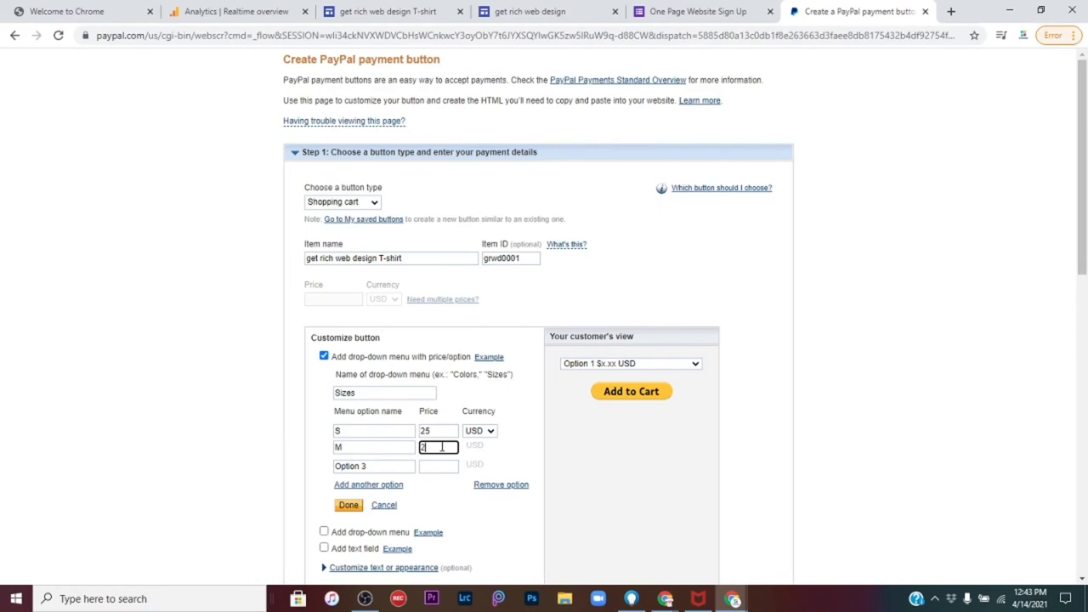
type("5")
Step: Define the third size option as L with a price of 25 USD
left_click(370, 466)
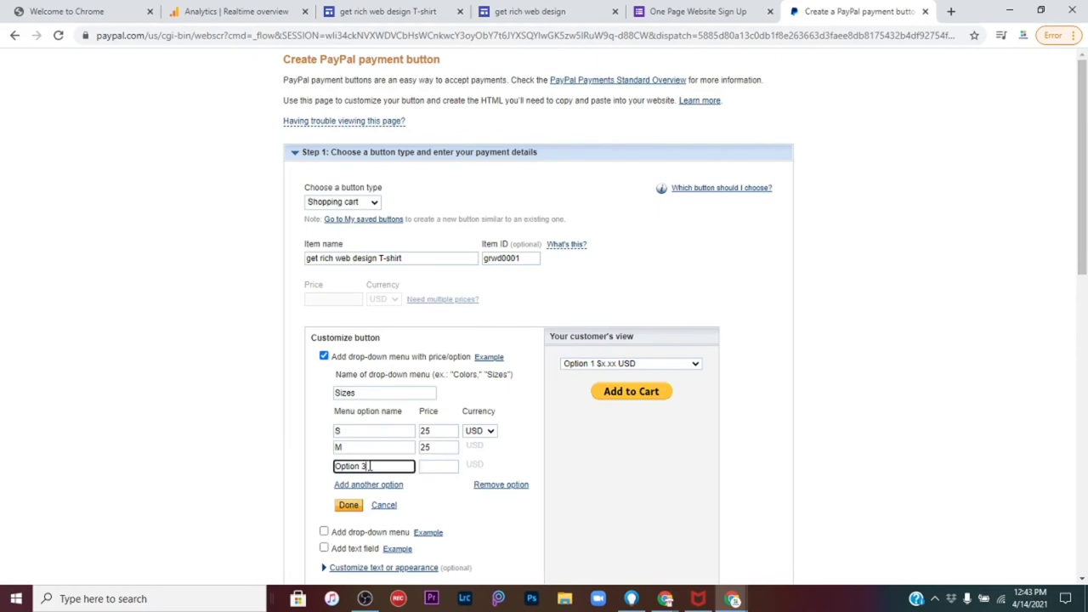
left_click_drag(370, 465, 335, 466)
type("L")
left_click(424, 466)
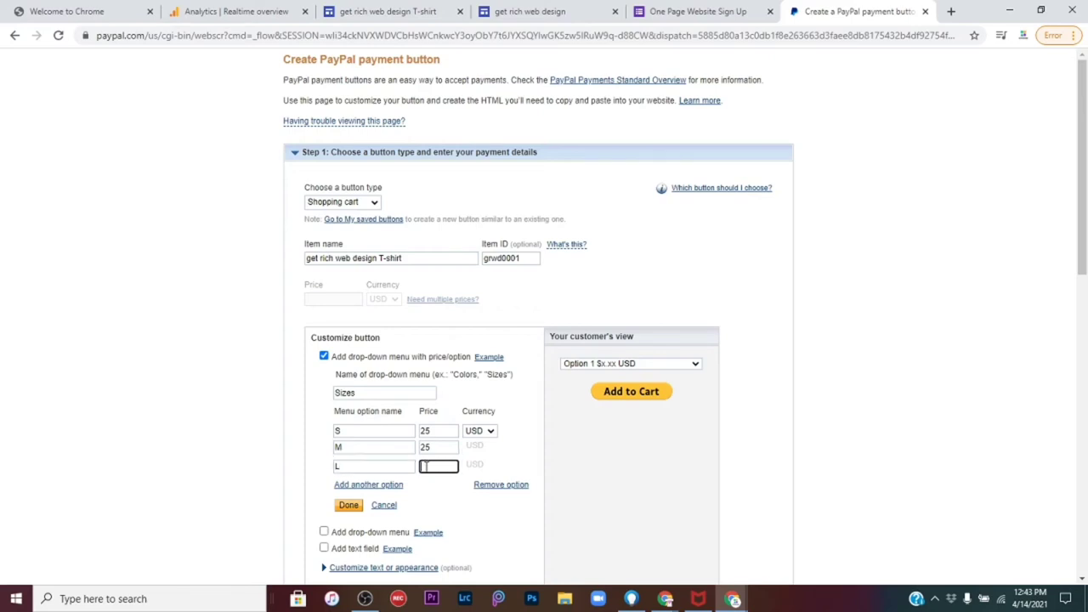
type("25")
Step: Add a fourth size option, XL, with a price of 25 USD
left_click(368, 485)
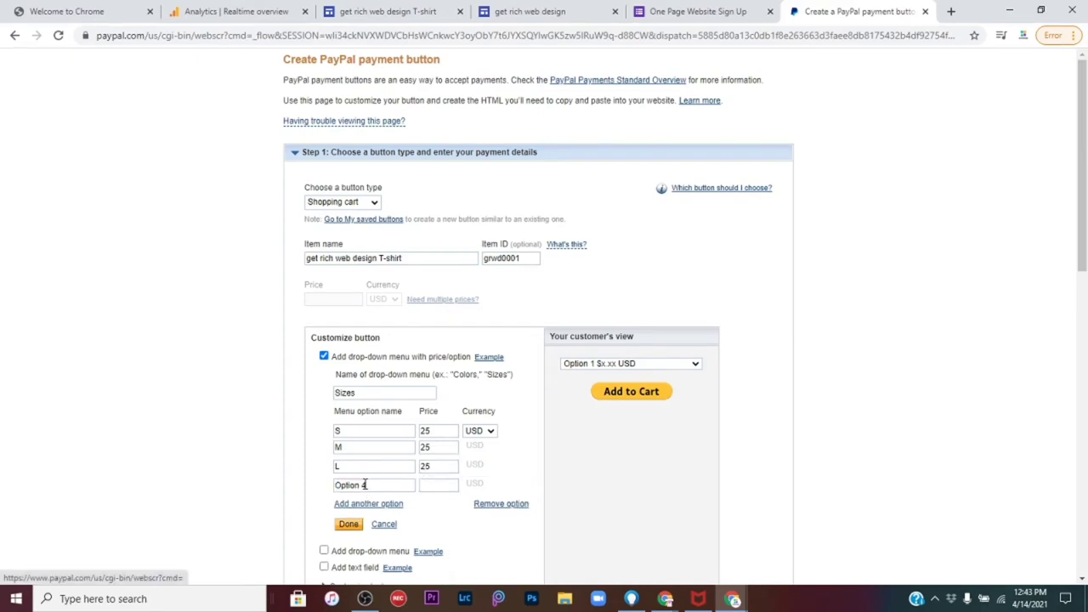
left_click_drag(373, 486, 330, 489)
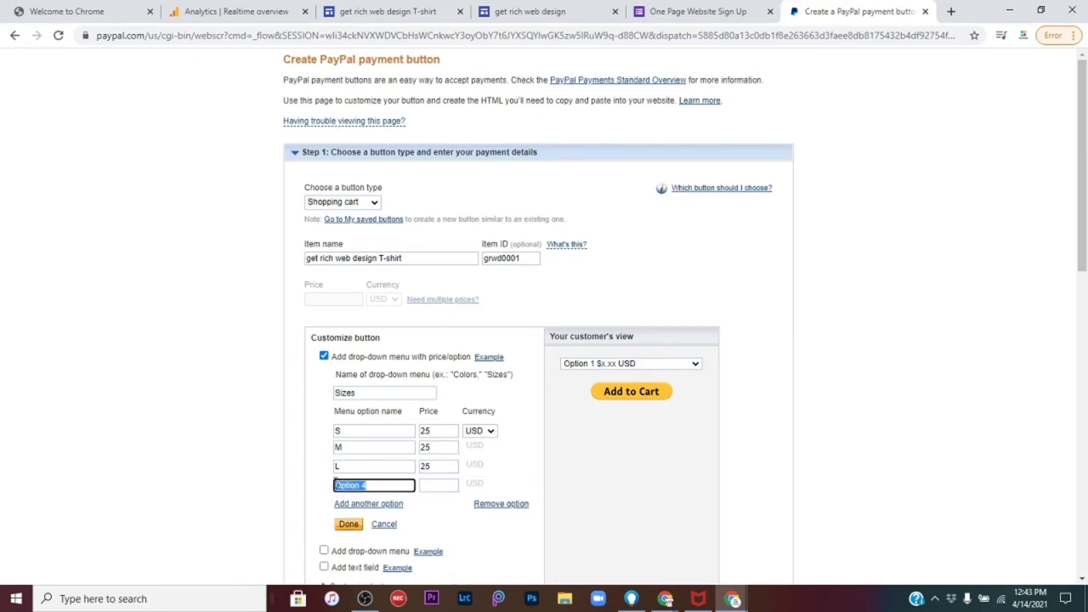
type("XL")
left_click(428, 486)
type("25")
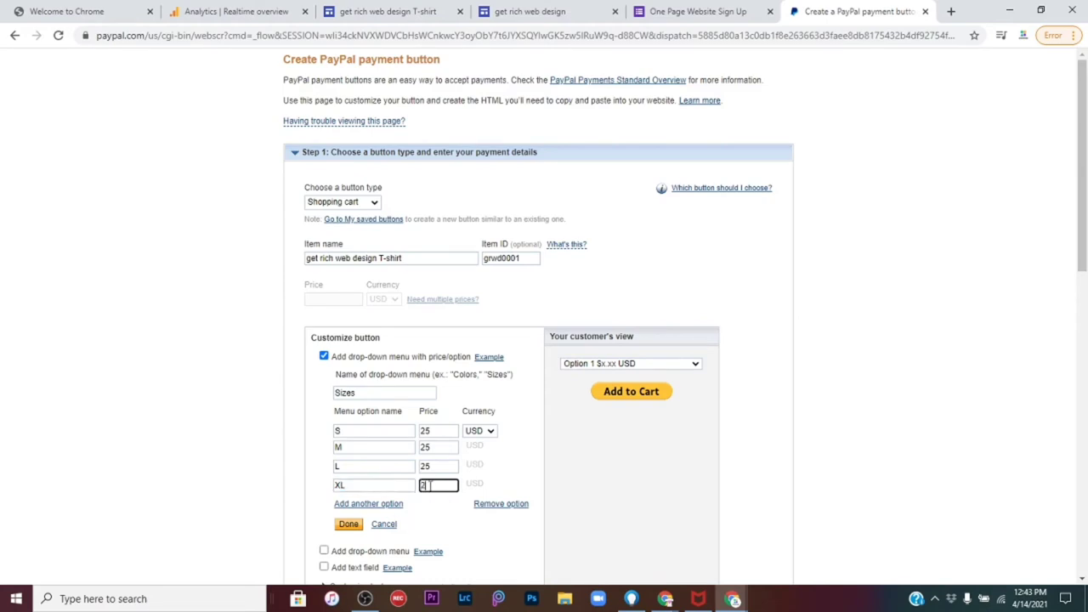
Step: Add a fifth size option, 2XL, with a price of 28 USD
left_click(387, 504)
left_click(371, 505)
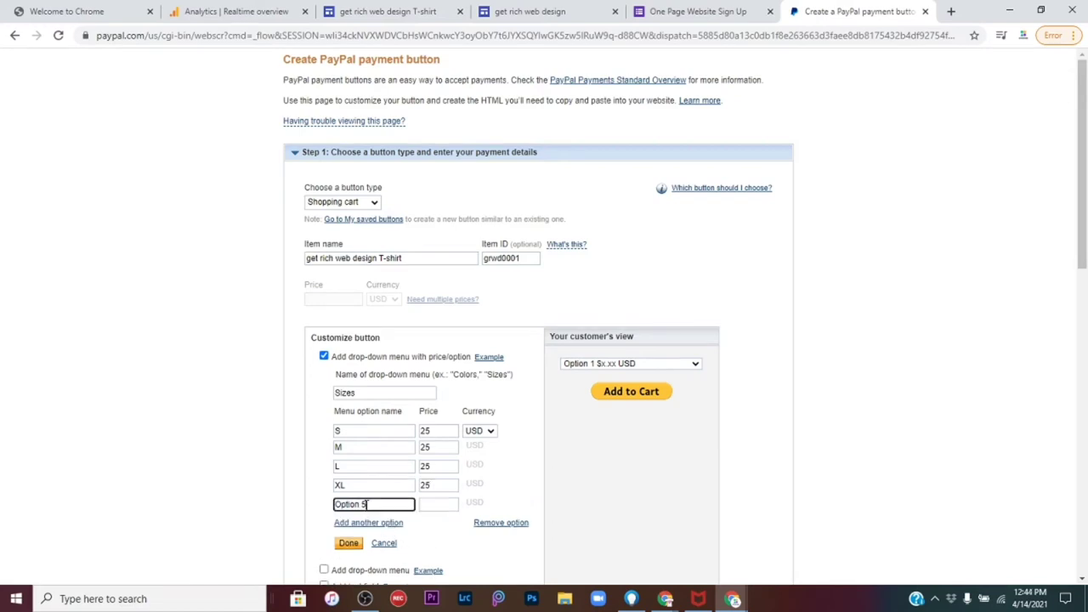
key("shift+Home")
type("2XL")
left_click(440, 505)
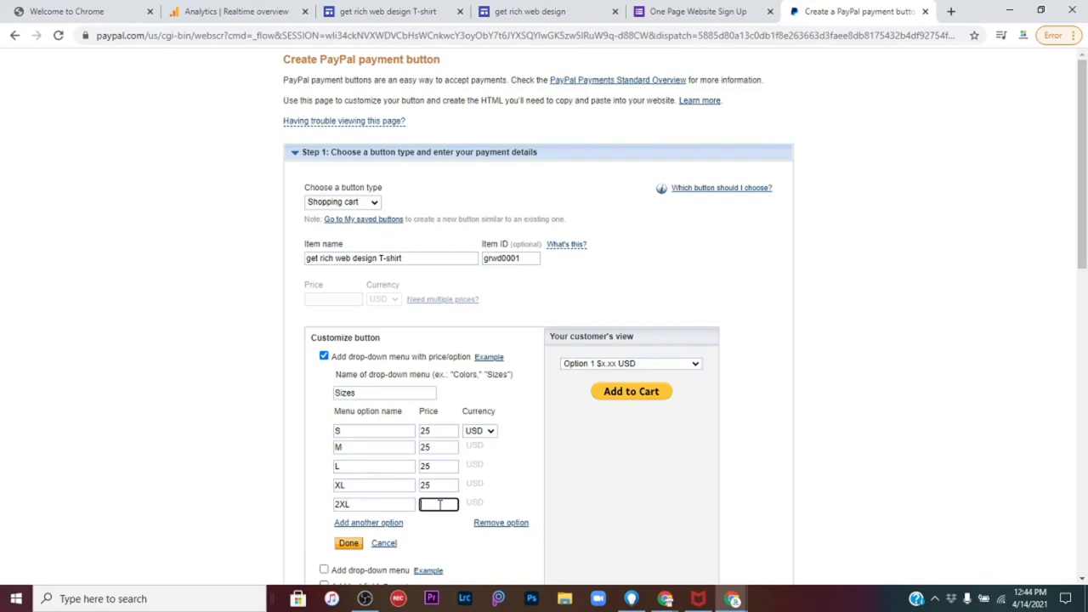
type("28")
Step: Add a sixth size option, 3XL, priced at 30 USD, and finish the Sizes drop-down menu
left_click(366, 529)
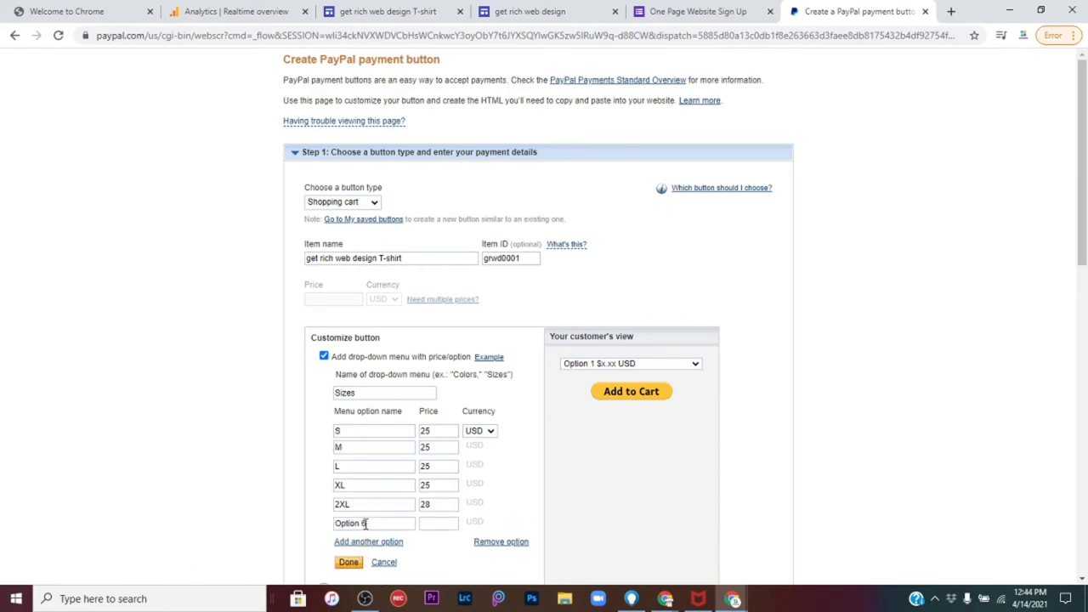
left_click(367, 524)
left_click_drag(364, 523, 323, 531)
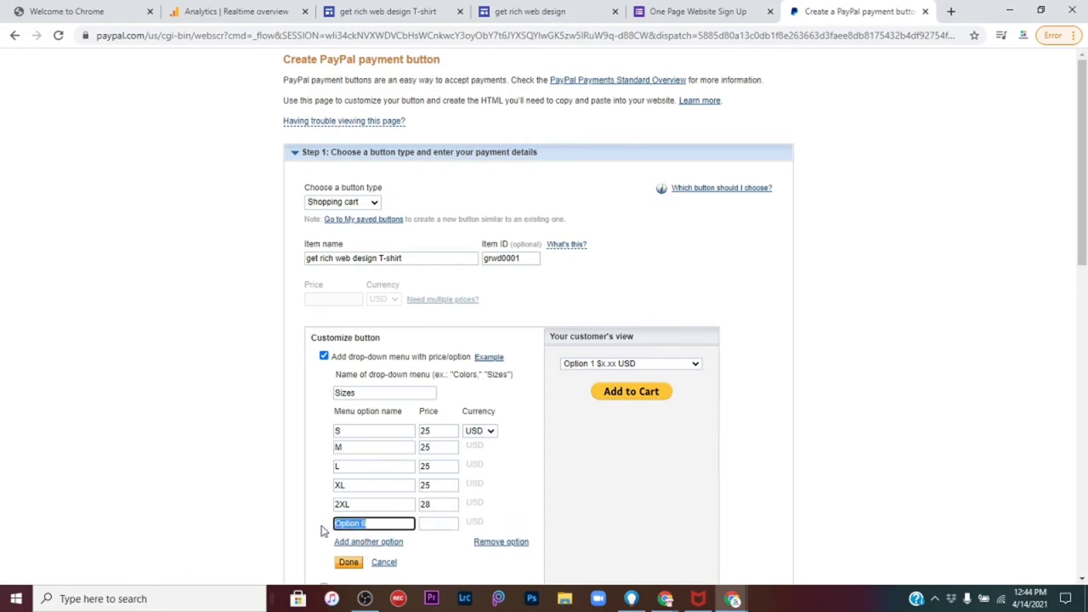
type("3XL")
left_click(428, 524)
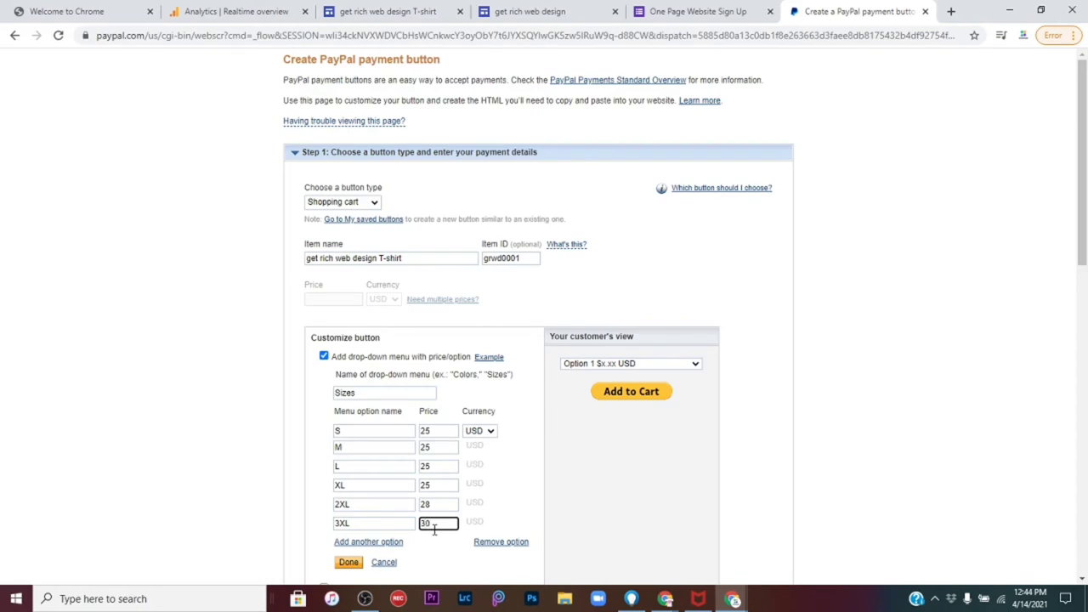
left_click(500, 519)
scroll(354, 566, "down", 1)
left_click(352, 496)
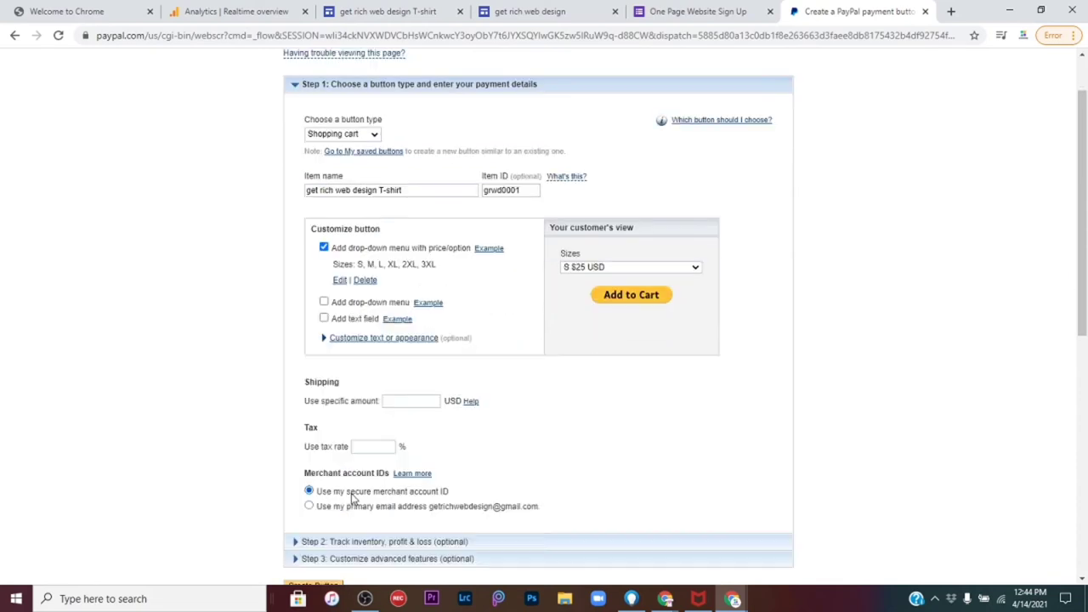
Step: Check the size and price list in the customer's view preview by choosing the M size
left_click(621, 270)
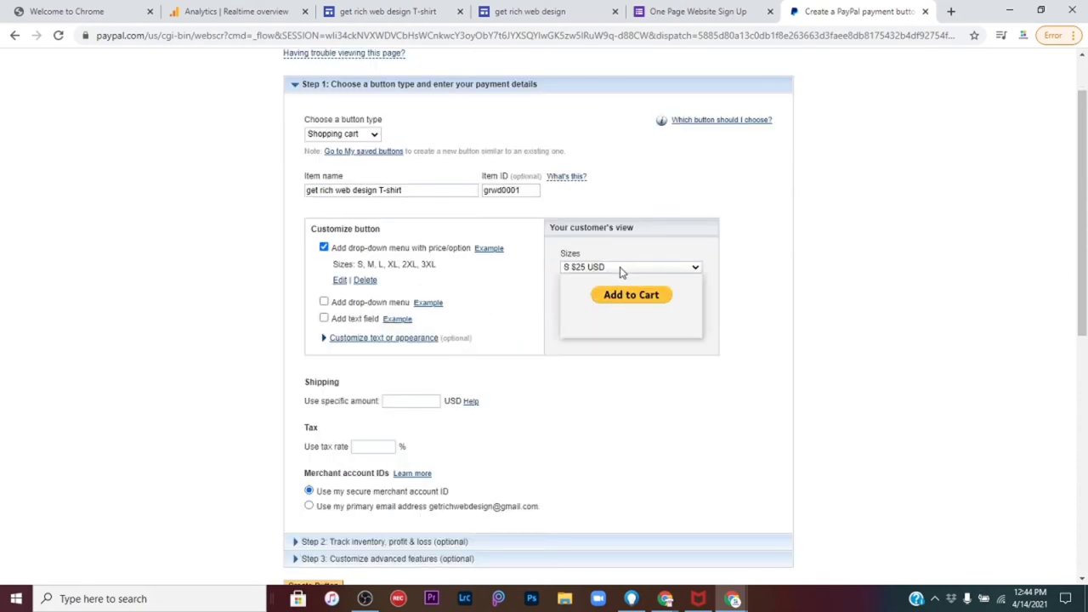
left_click(694, 270)
left_click(693, 270)
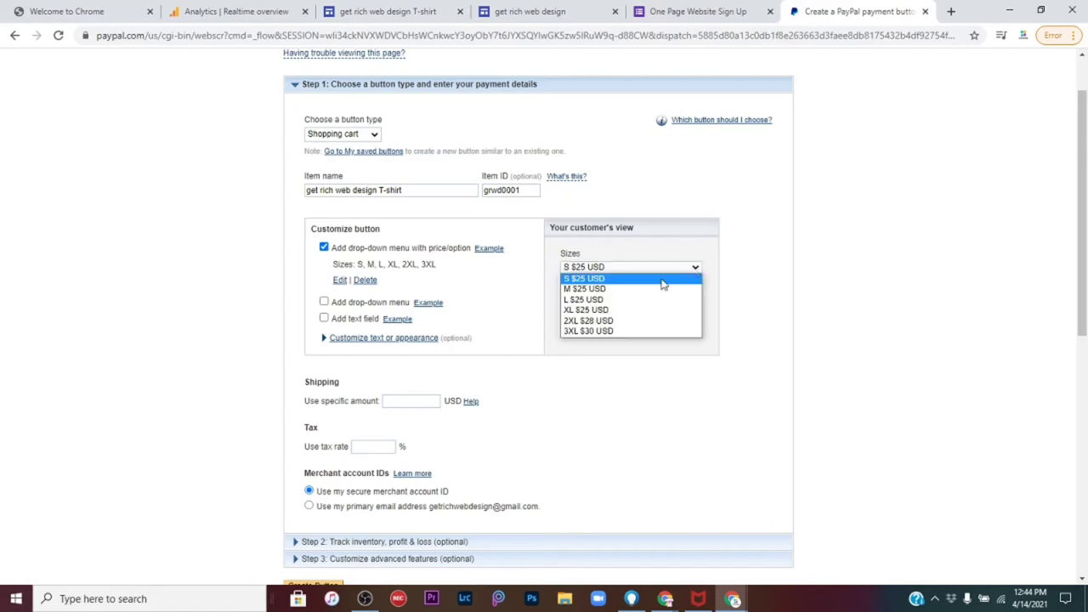
left_click(585, 289)
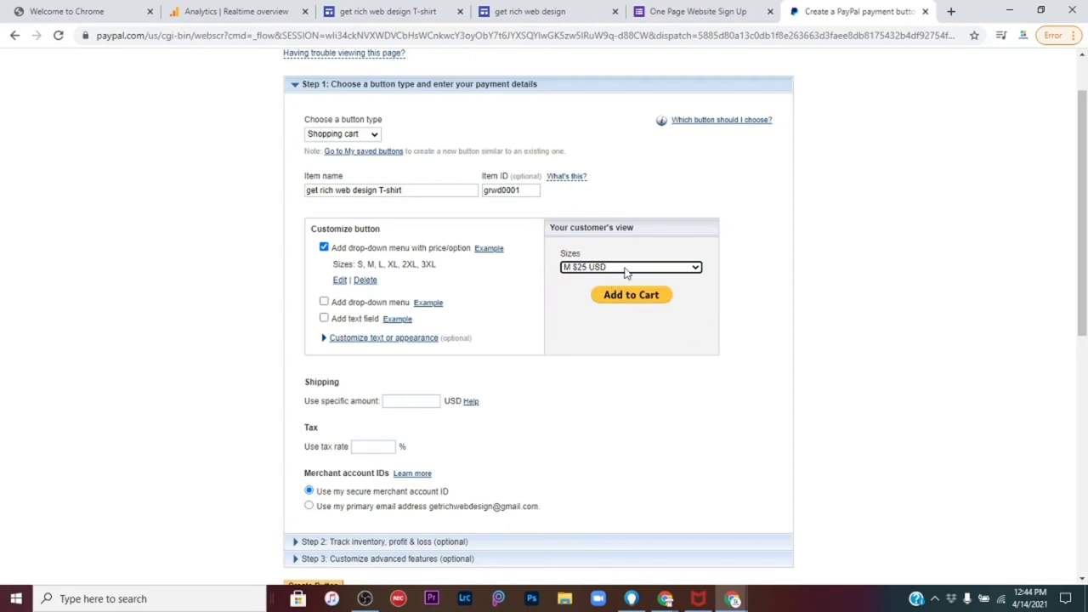
left_click(638, 302)
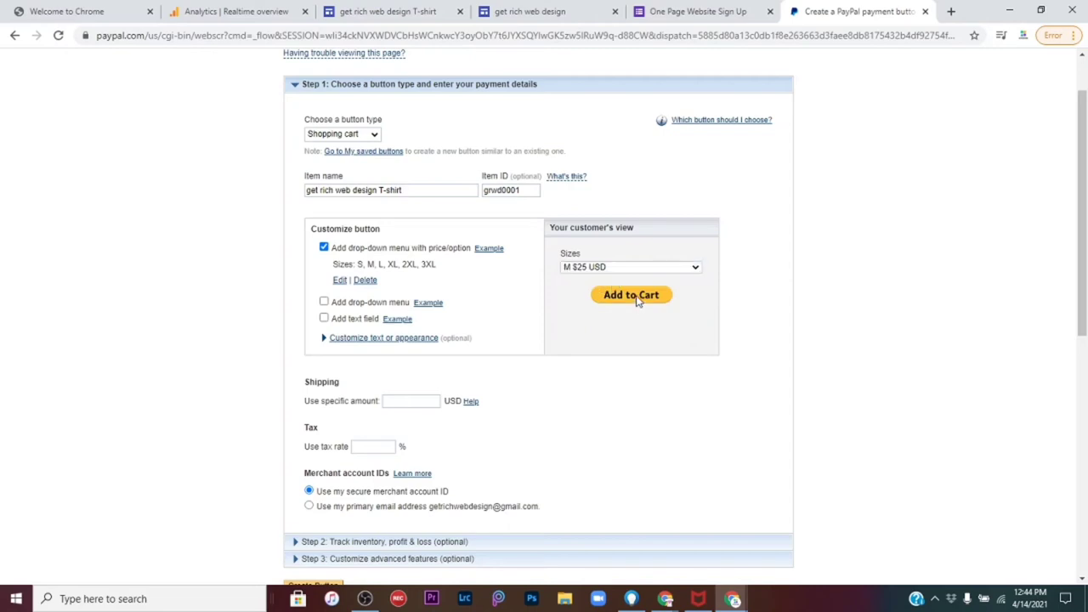
Step: Set the shipping amount and the tax rate to 0 and create the button
scroll(430, 361, "down", 2)
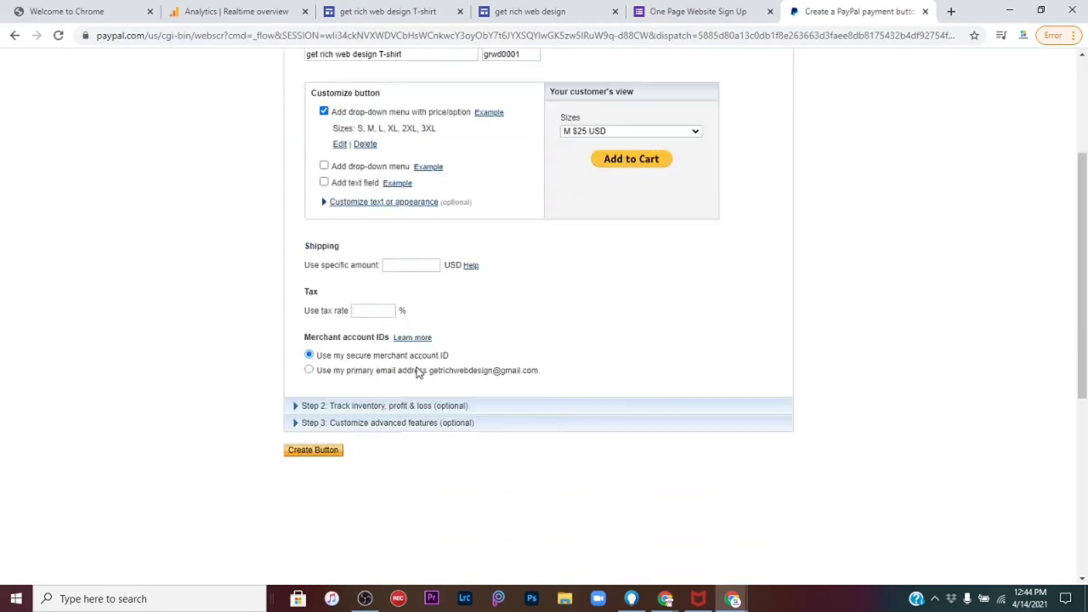
left_click(429, 264)
left_click(391, 310)
scroll(306, 404, "down", 3)
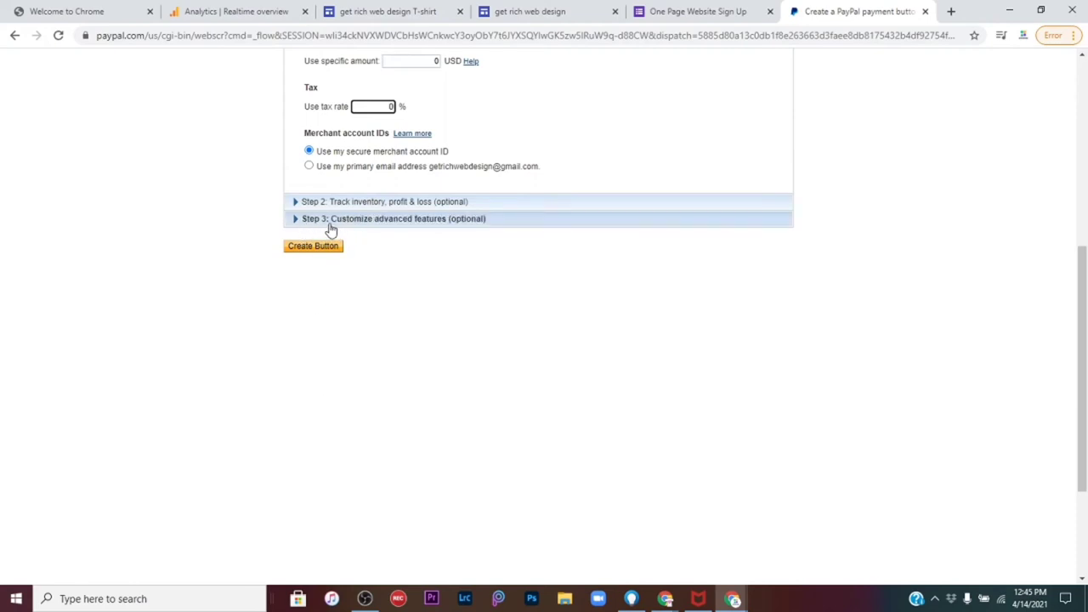
scroll(412, 297, "up", 1)
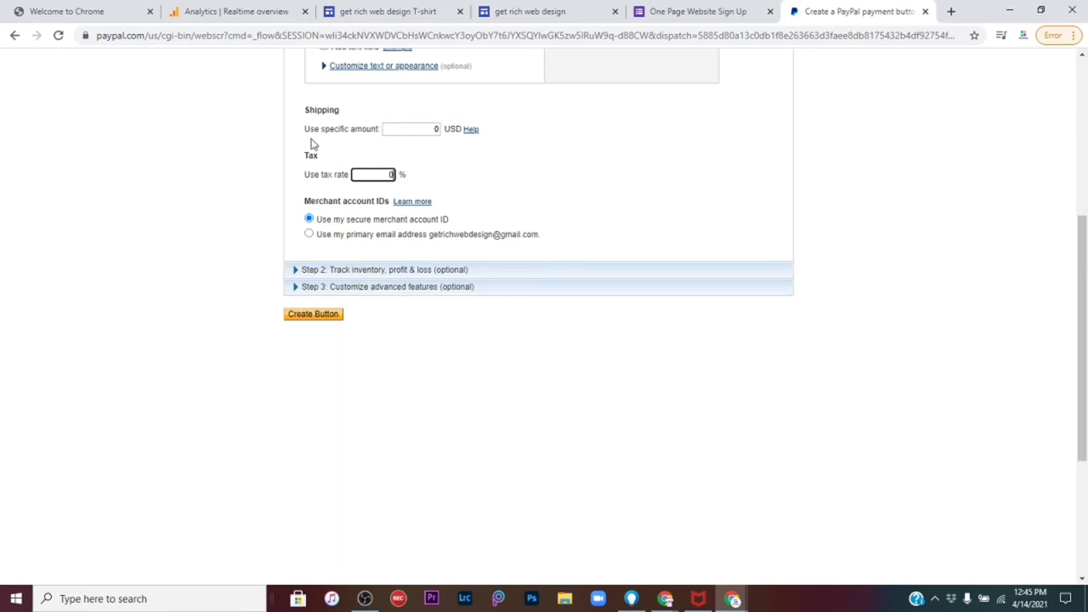
left_click(310, 319)
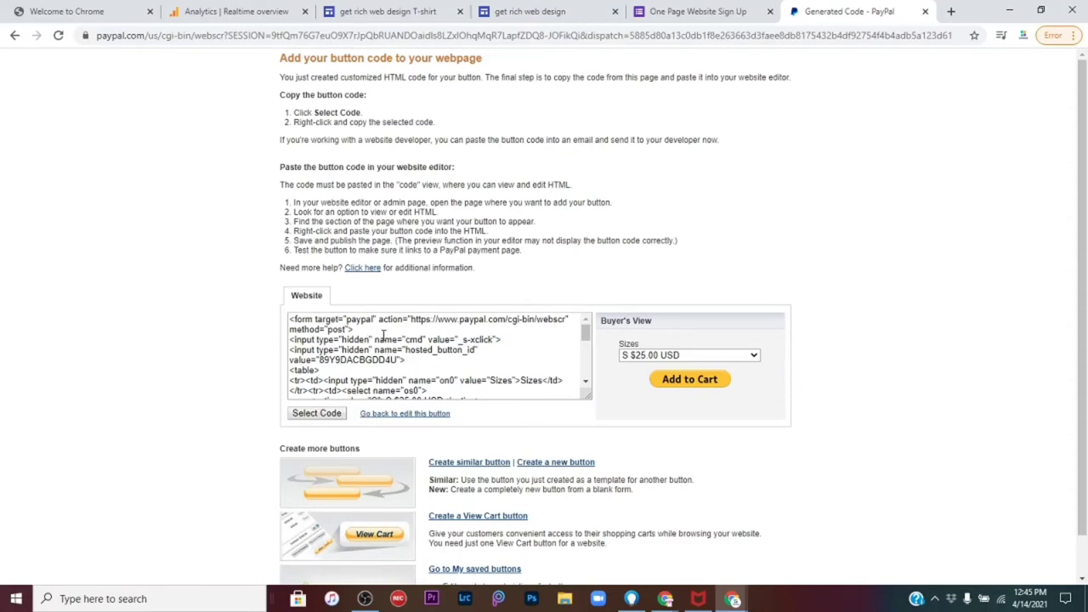
Step: Copy the full generated HTML code of the Add to Cart button
left_click(328, 415)
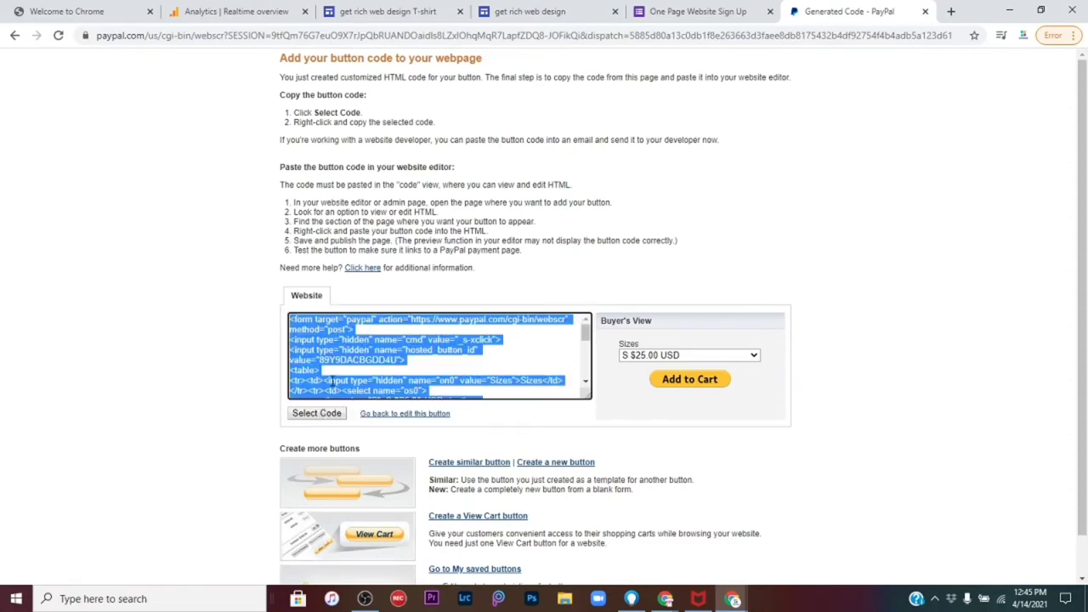
right_click(330, 380)
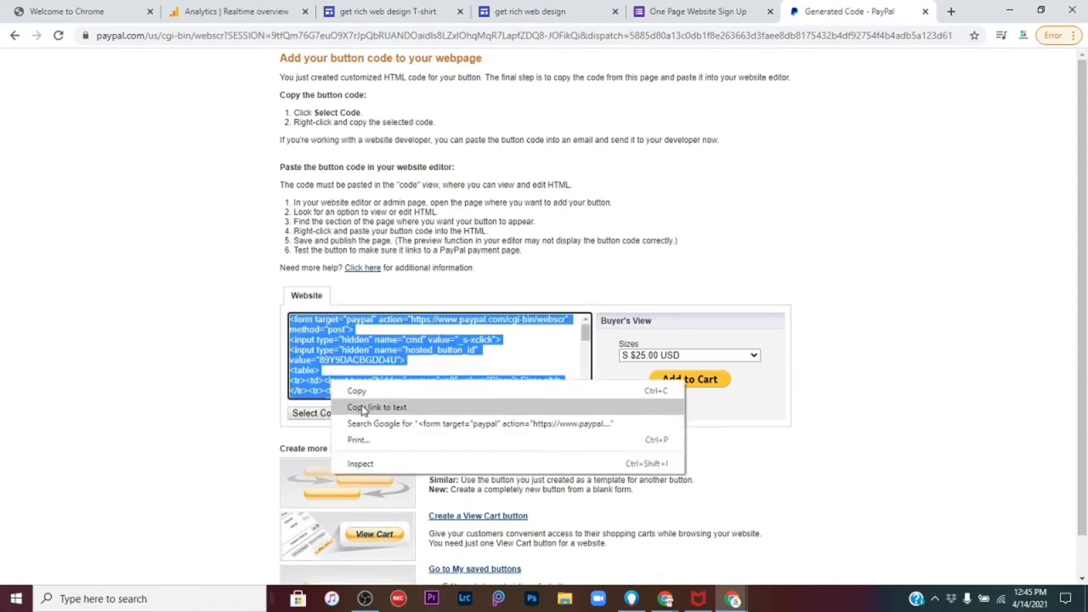
left_click(362, 389)
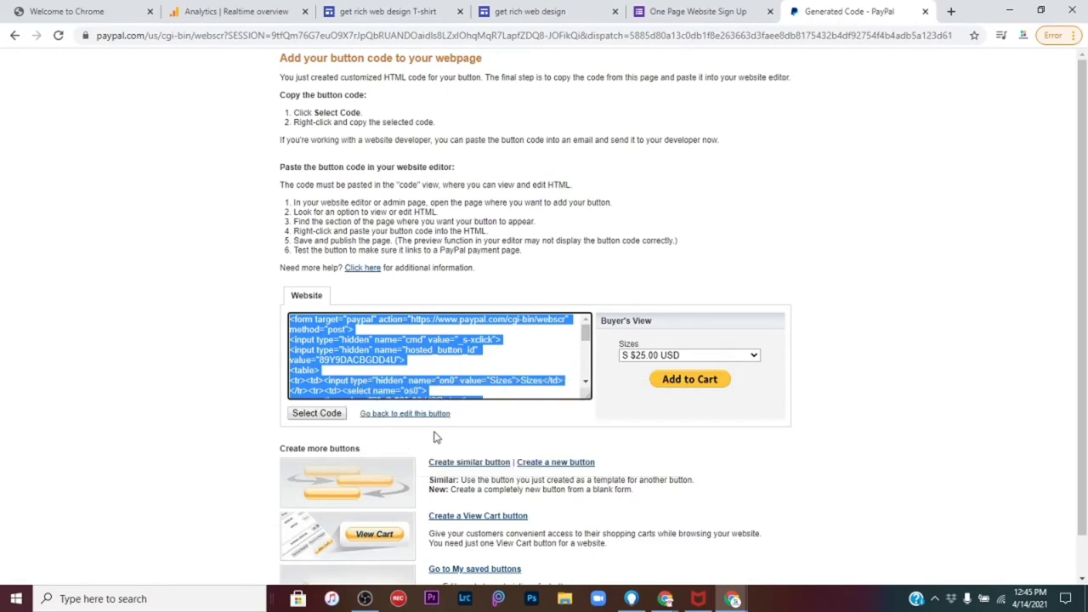
scroll(481, 438, "down", 1)
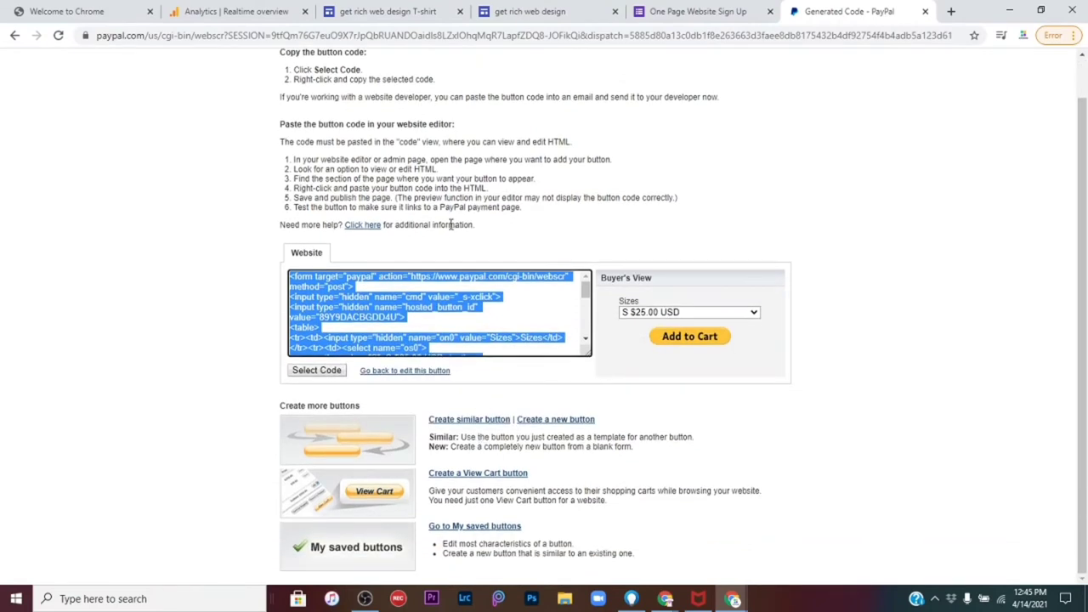
Step: Switch to the T-shirt site in Google Sites and embed the copied PayPal button code on the page
left_click(393, 12)
scroll(558, 408, "down", 4)
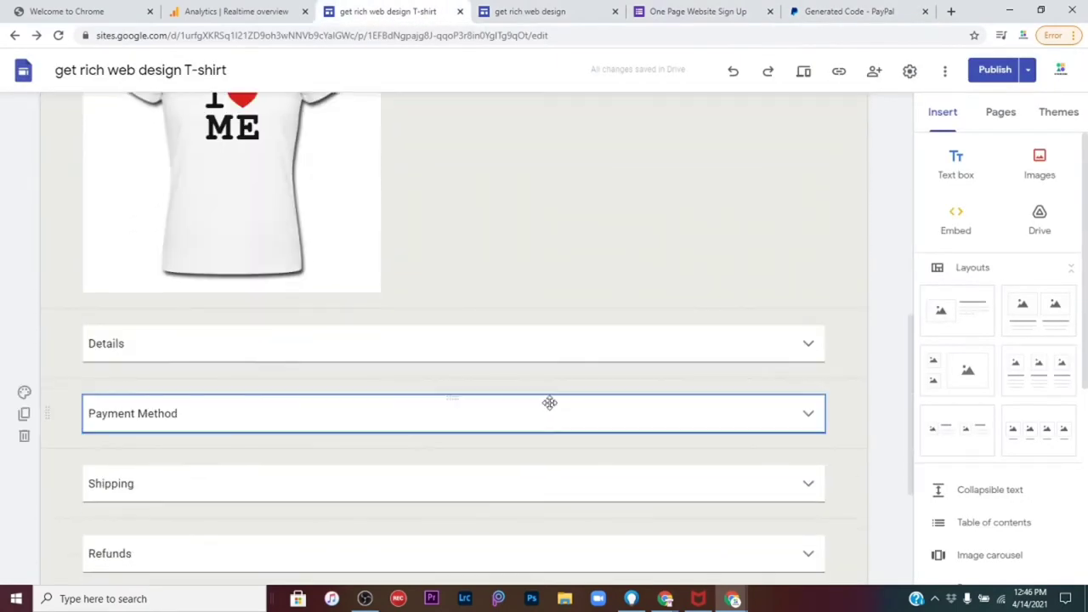
scroll(544, 399, "up", 2)
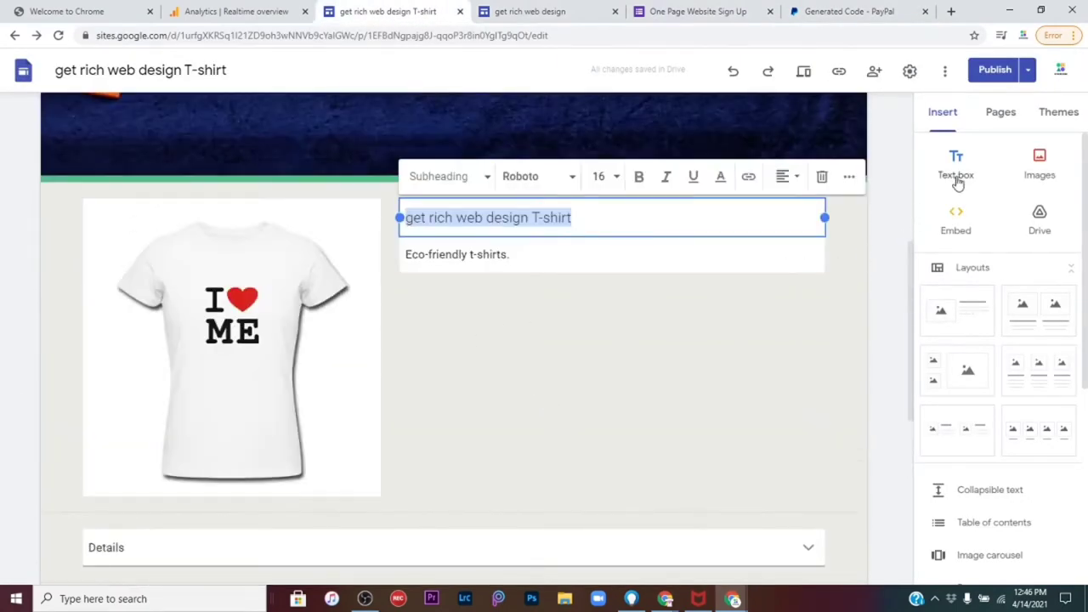
left_click(953, 226)
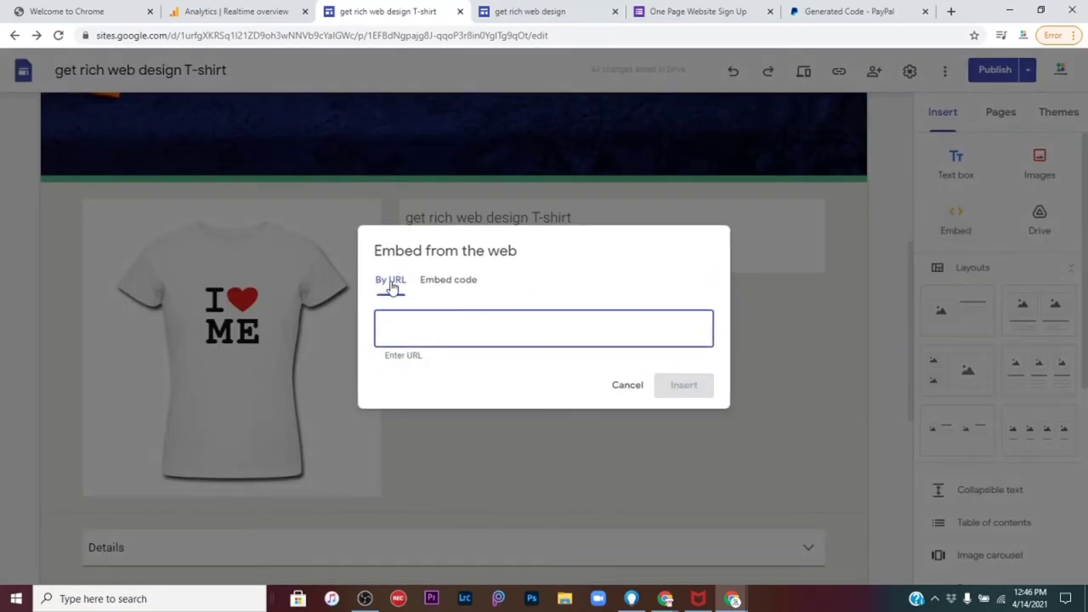
left_click(449, 284)
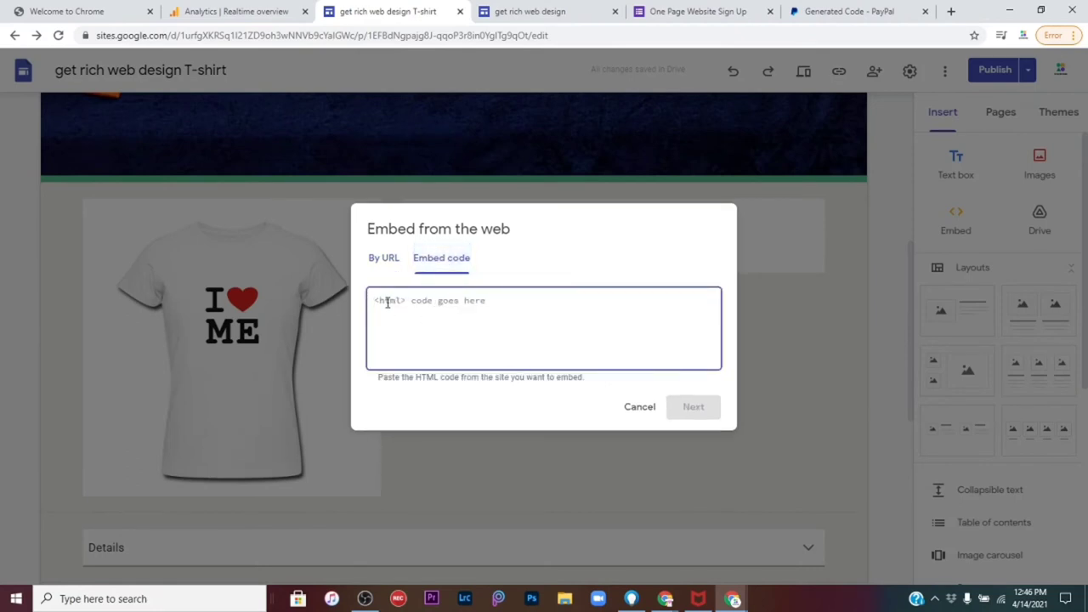
right_click(387, 303)
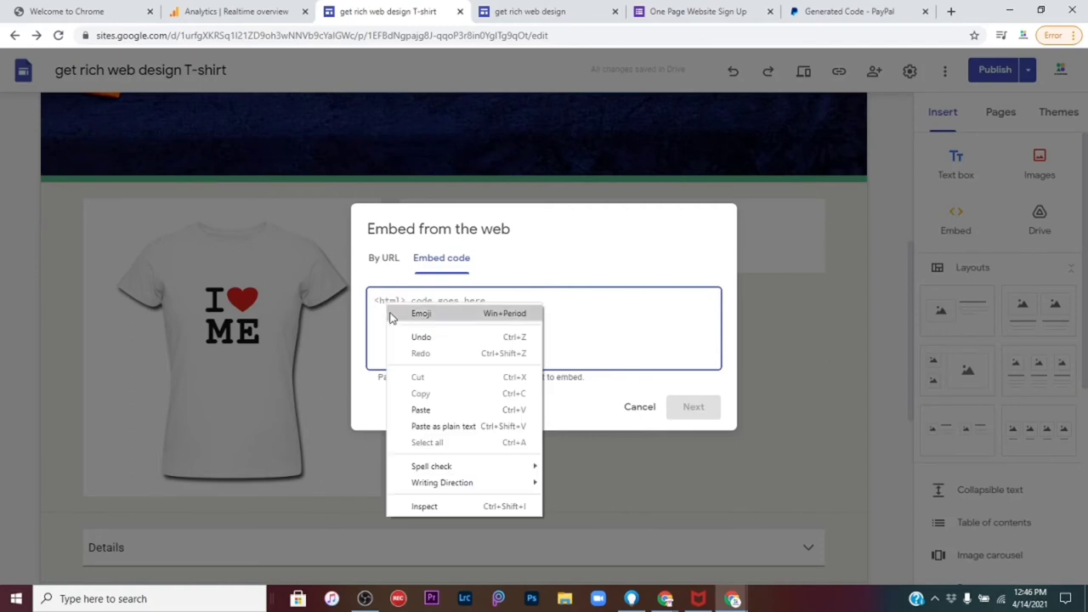
left_click(421, 411)
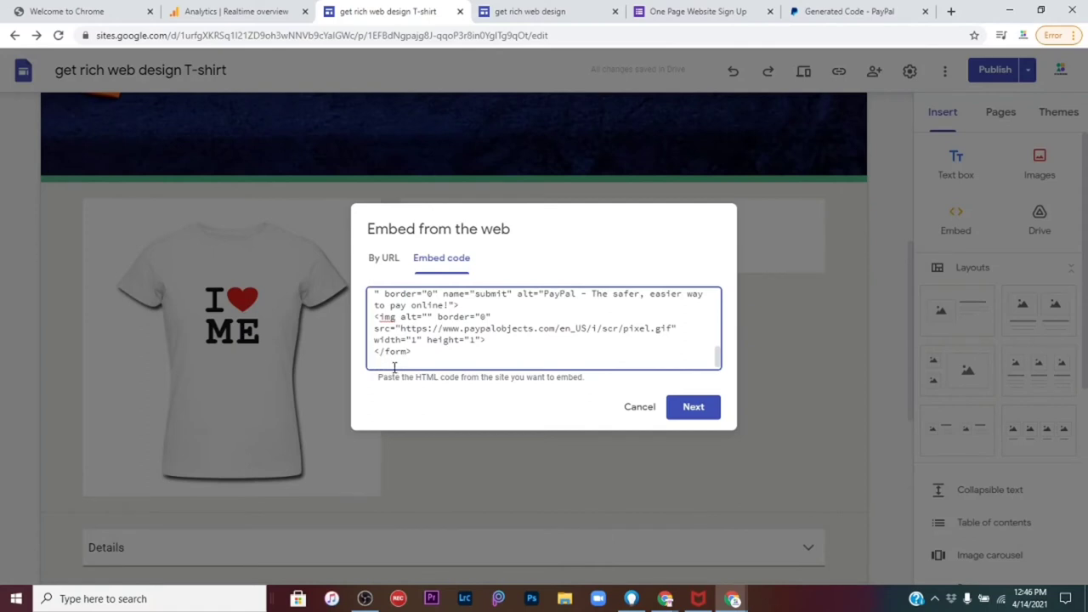
key("BackSpace")
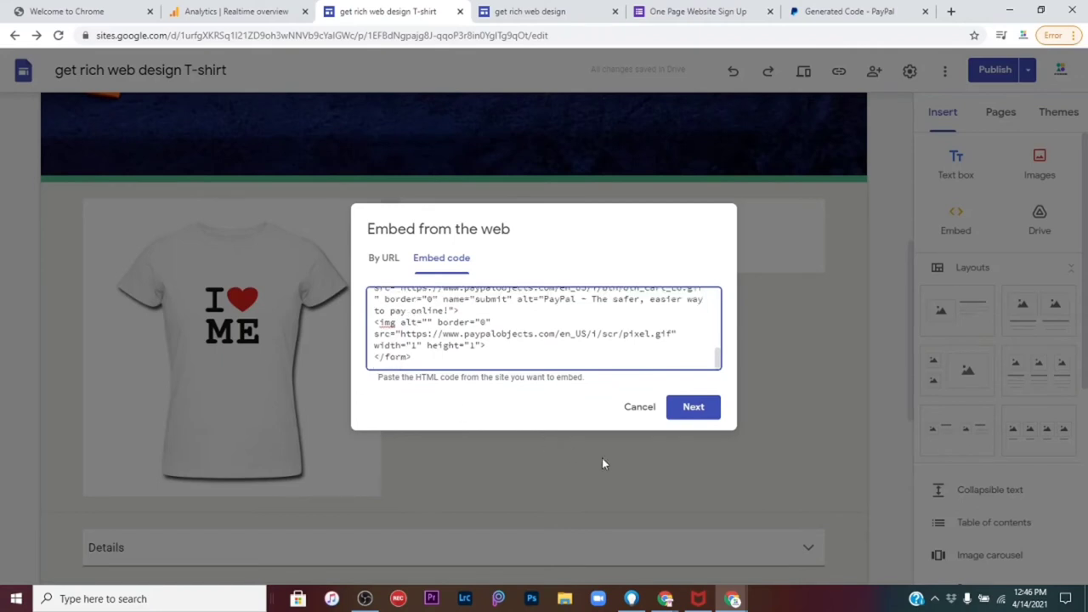
left_click(691, 408)
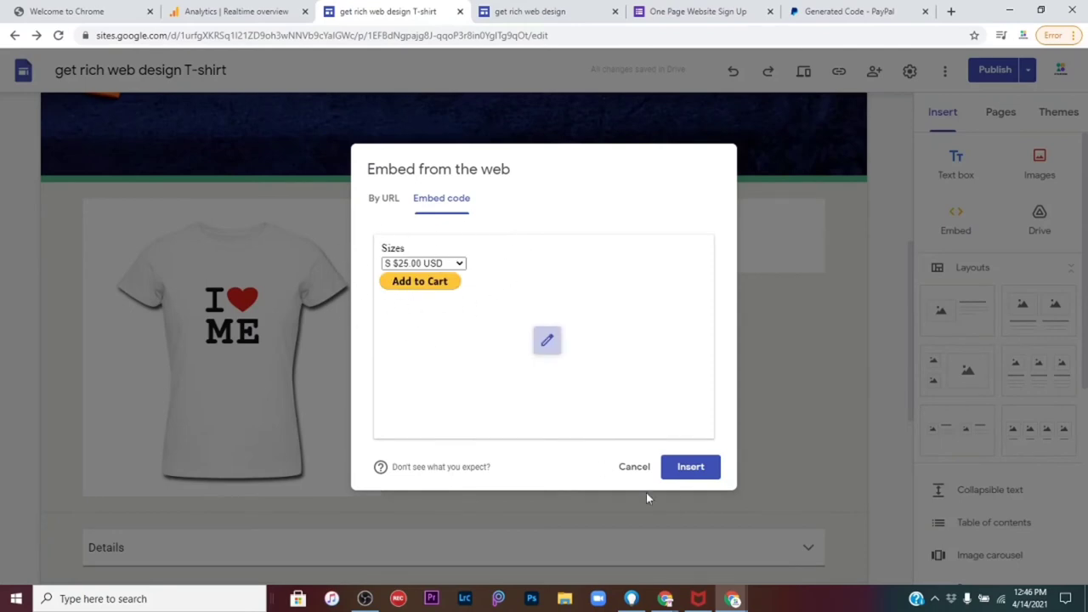
left_click(690, 467)
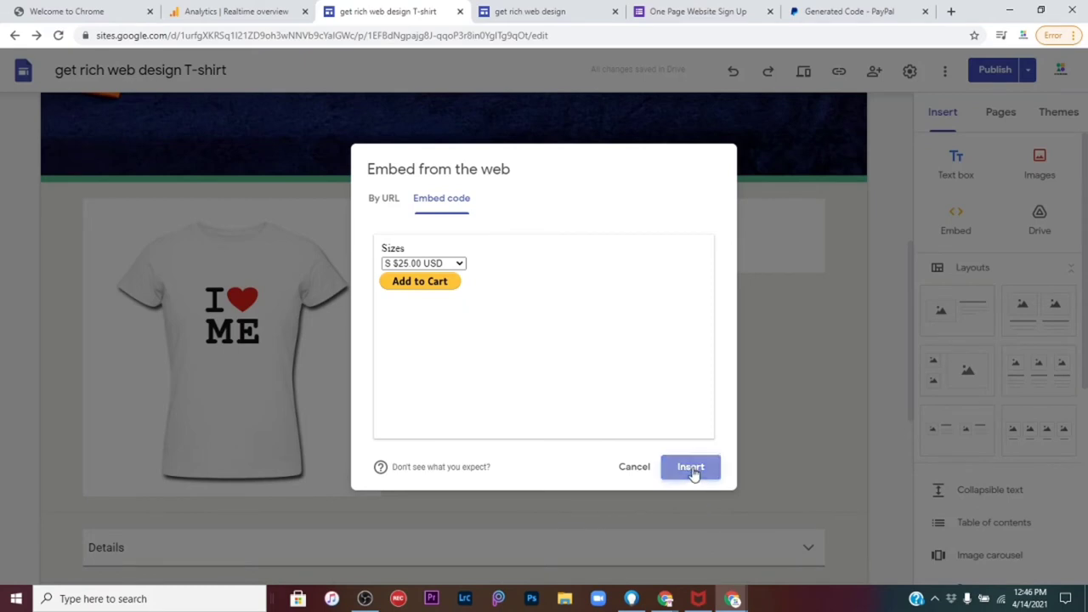
left_click(691, 467)
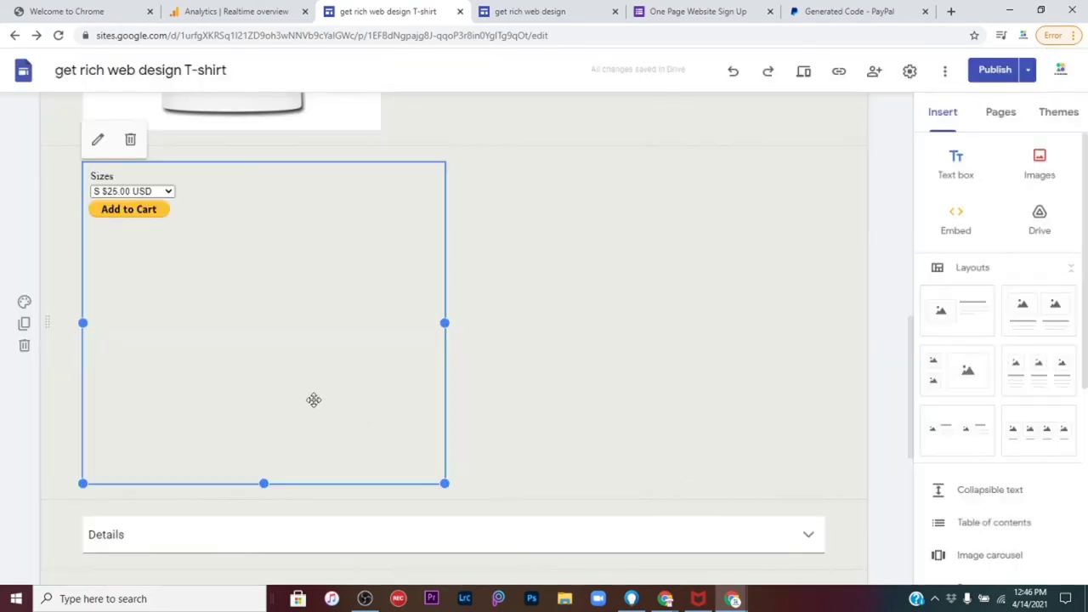
Step: Move the embedded Sizes and Add to Cart block directly below the "Eco-friendly t-shirts." text beside the shirt image
scroll(311, 399, "up", 3)
scroll(312, 398, "down", 3)
scroll(311, 397, "up", 3)
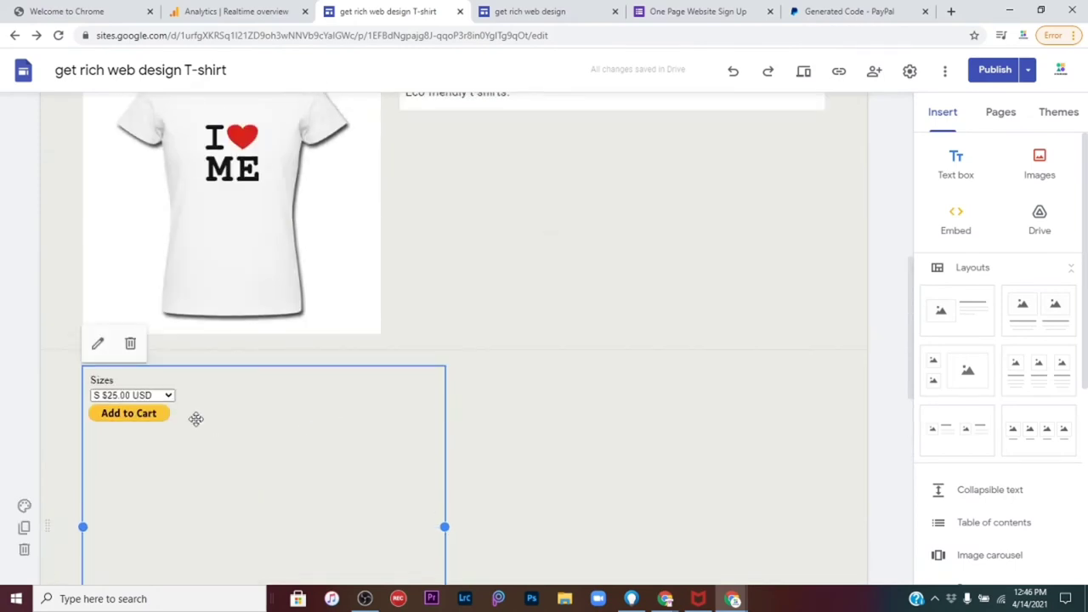
left_click_drag(195, 417, 436, 383)
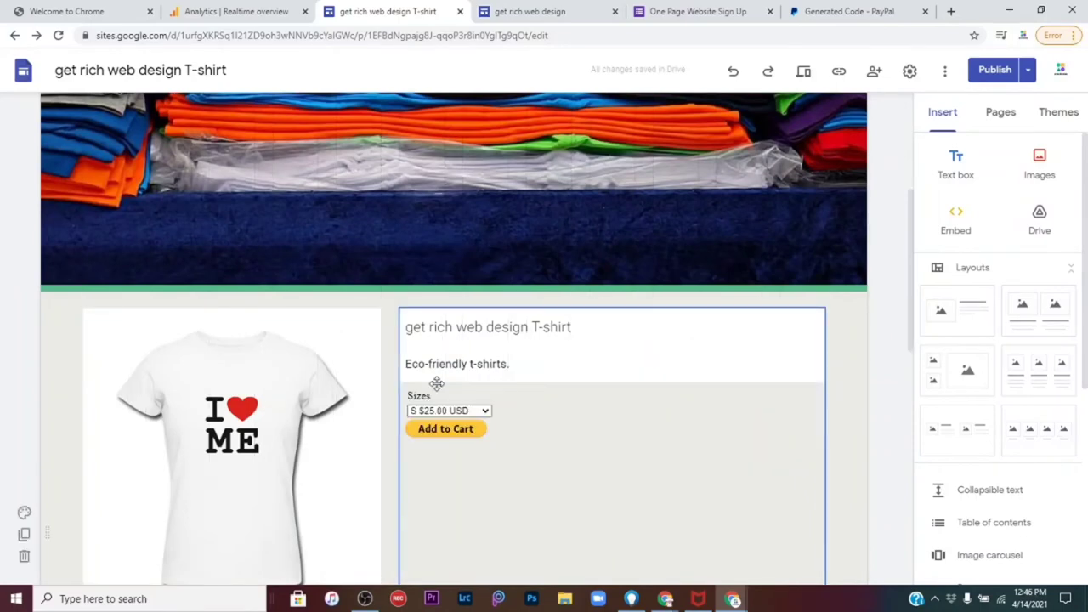
Step: Shorten the text and Add to Cart block until it ends just below the button, removing the empty space
scroll(437, 384, "down", 4)
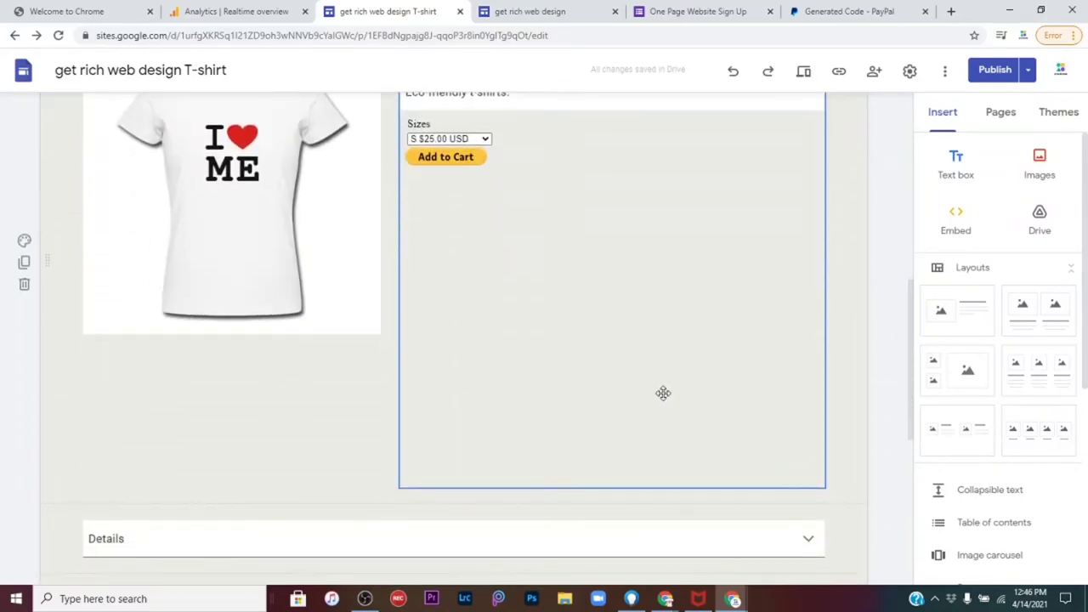
left_click(663, 393)
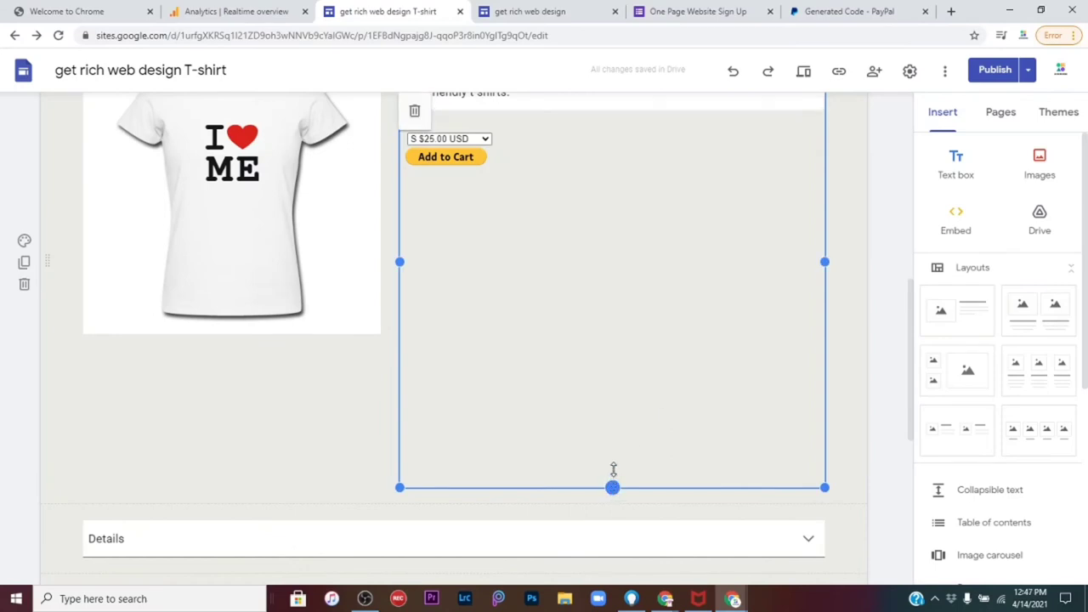
left_click_drag(613, 471, 597, 299)
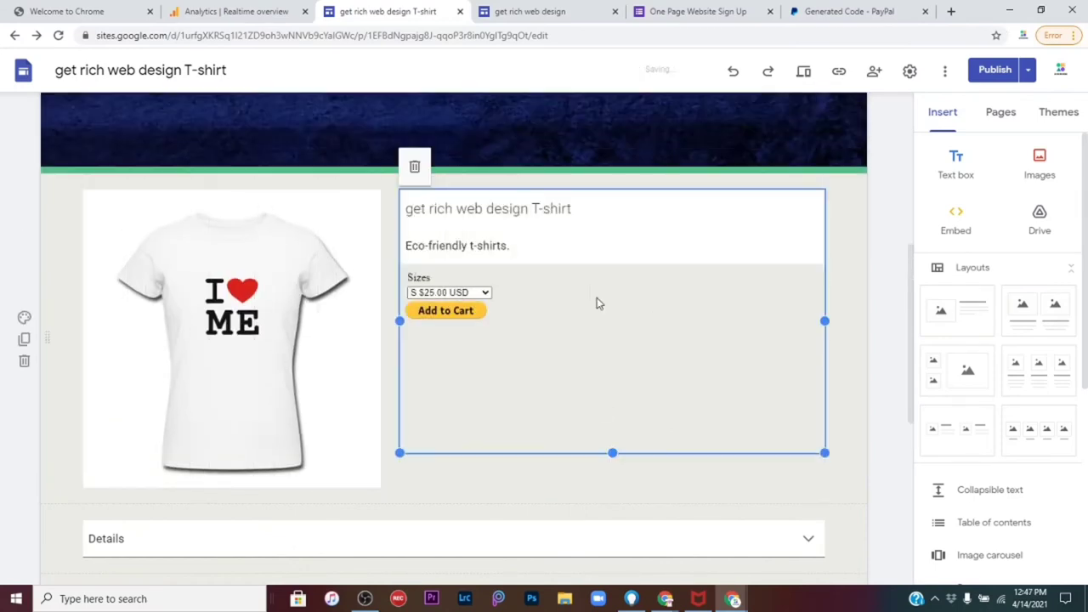
left_click_drag(613, 453, 613, 364)
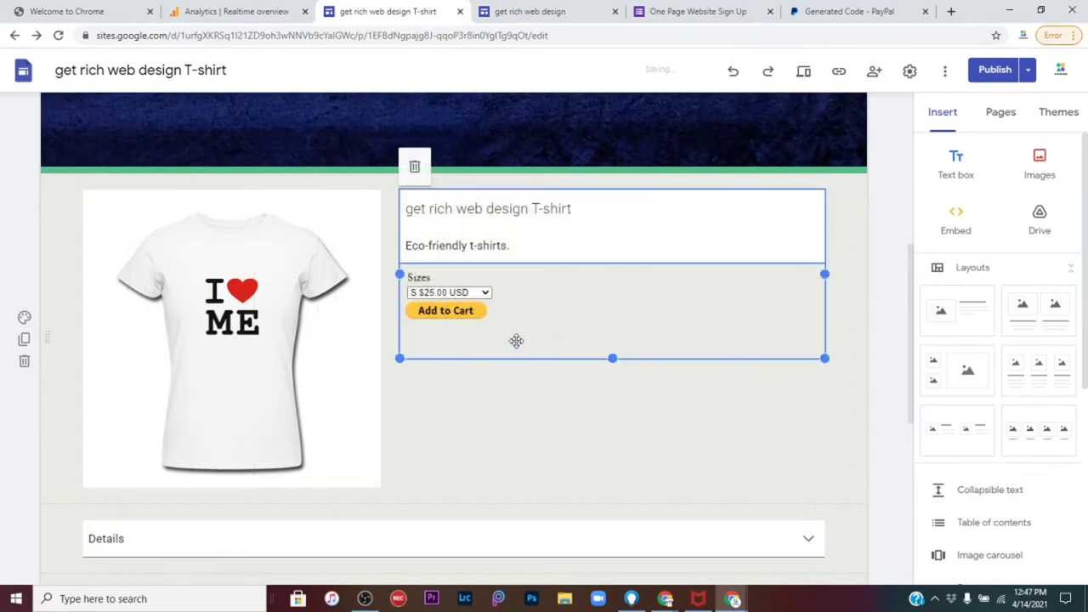
Step: Preview the page on a phone screen, check how the Add to Cart embed fits, and exit the preview
left_click(803, 71)
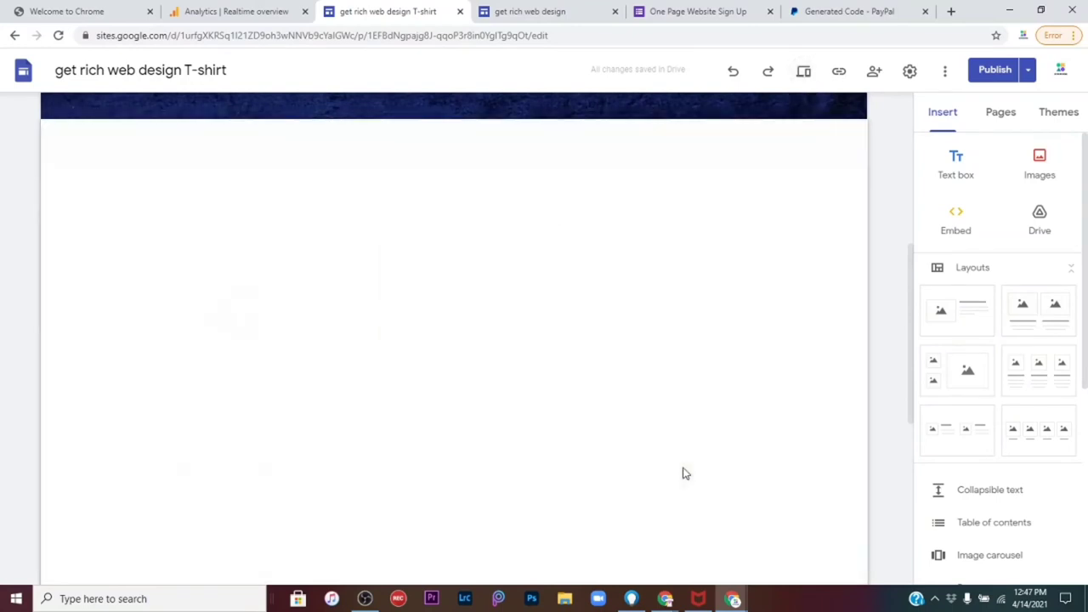
scroll(526, 451, "down", 8)
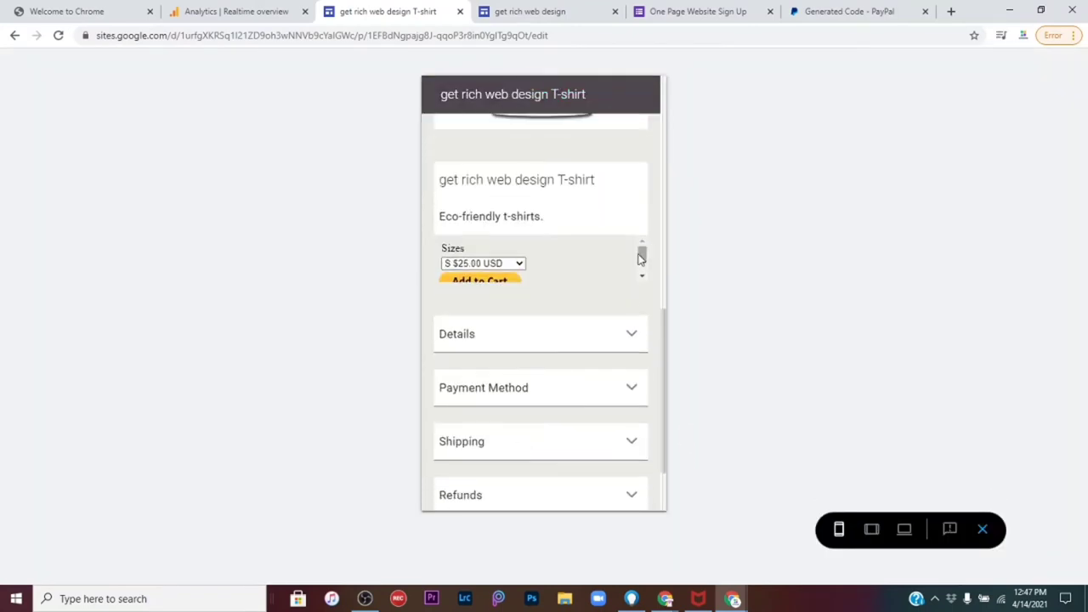
mouse_move(641, 253)
left_mouse_down()
mouse_move(643, 271)
mouse_move(642, 252)
left_mouse_up()
left_click(982, 532)
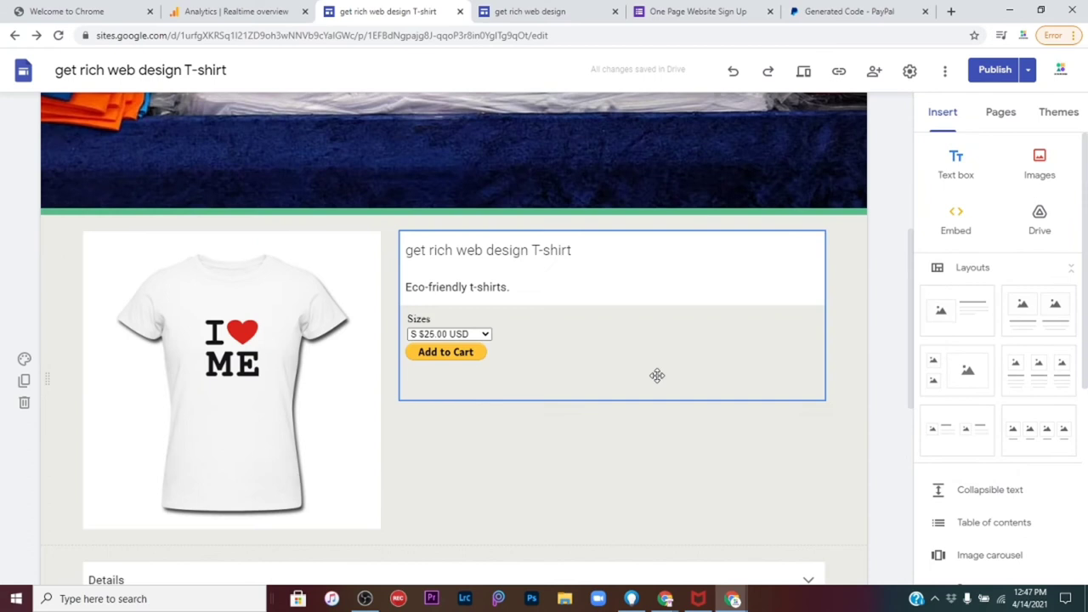
Step: Make the Add to Cart block slightly taller and recheck its fit in the phone preview
left_click(655, 374)
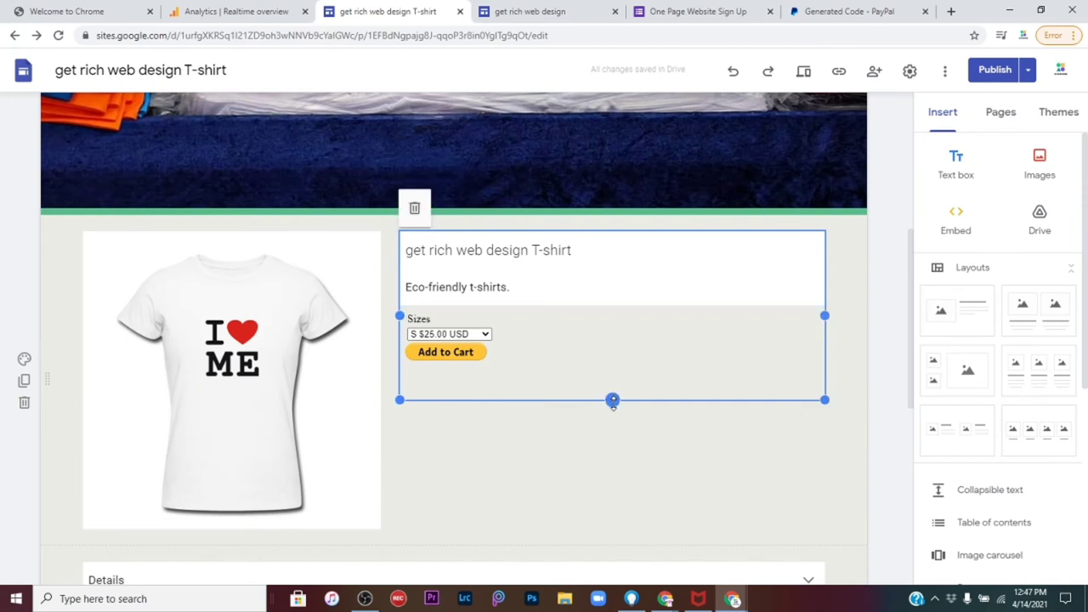
left_click_drag(612, 401, 613, 434)
left_click(805, 75)
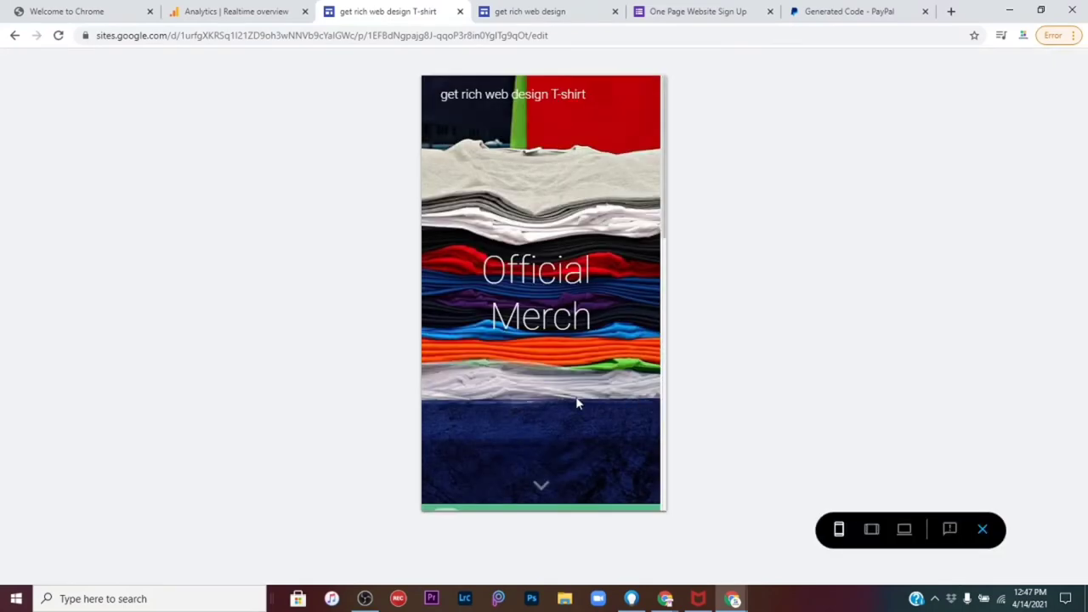
scroll(576, 403, "down", 10)
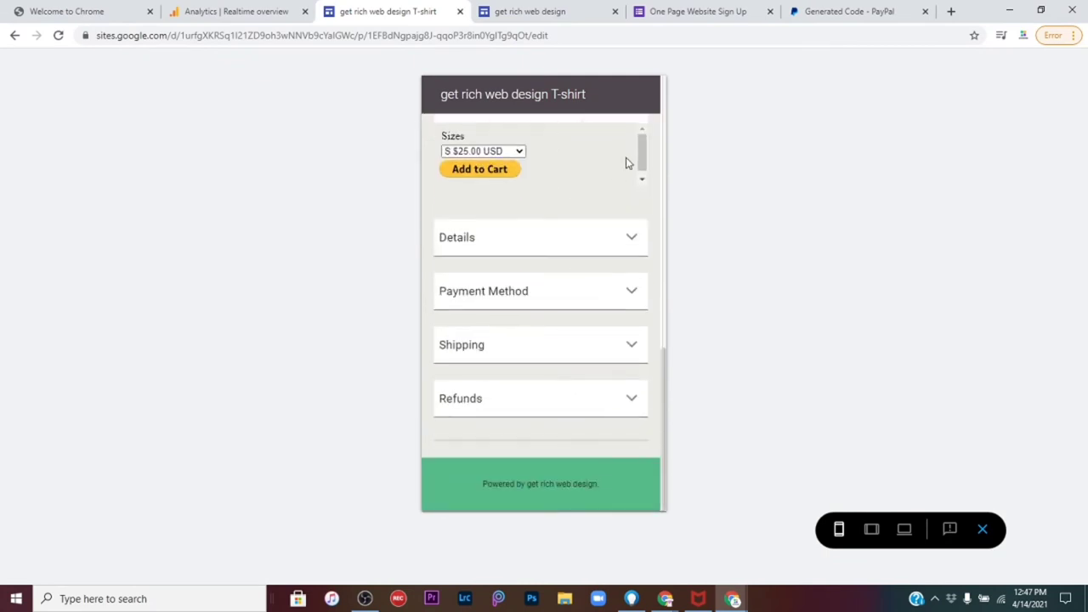
scroll(639, 158, "down", 1)
scroll(640, 159, "up", 1)
left_click(982, 530)
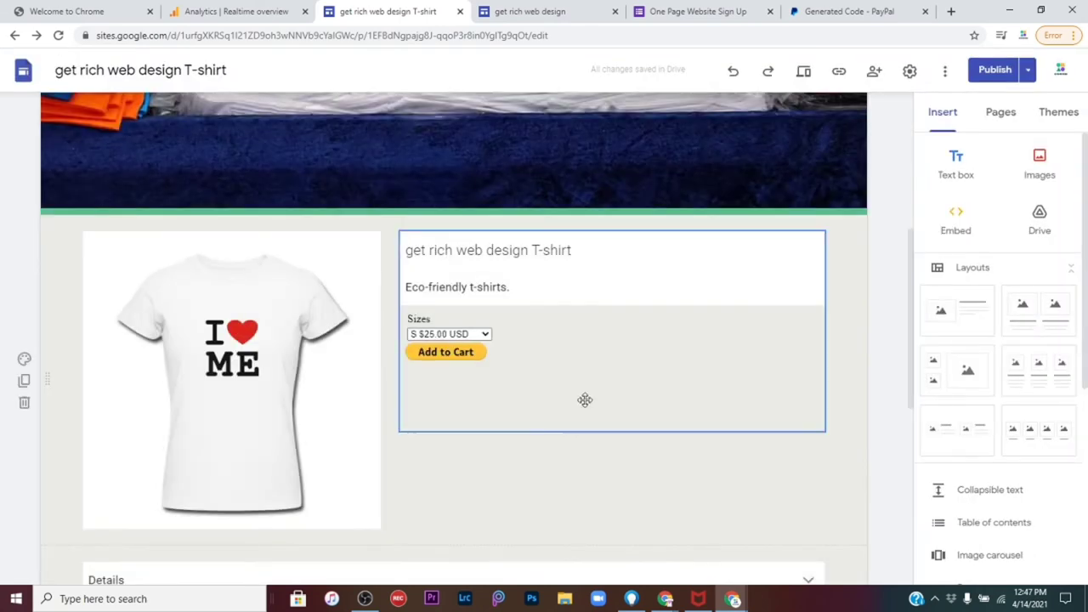
Step: Increase the height of the embedded Add to Cart block a little more, leaving its embed code as is
left_click(584, 366)
double_click(584, 363)
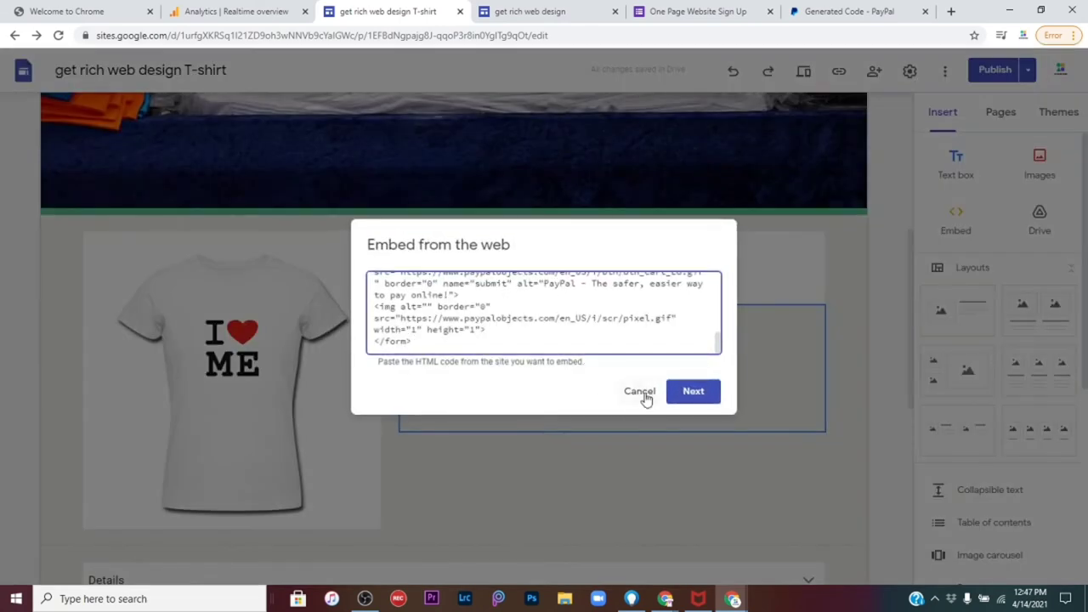
left_click(639, 392)
left_click(648, 390)
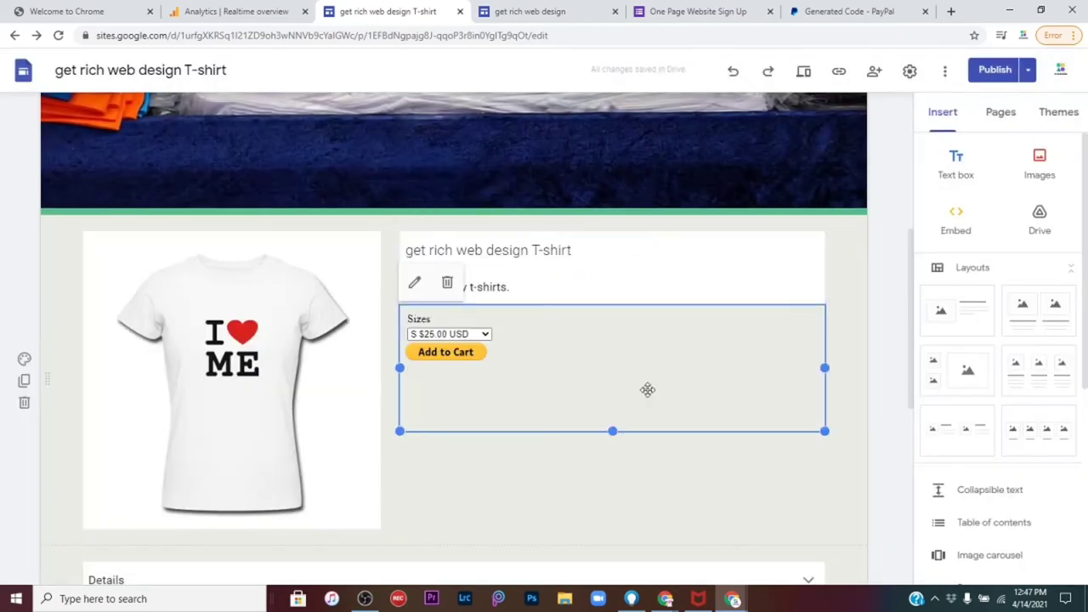
scroll(648, 389, "down", 2)
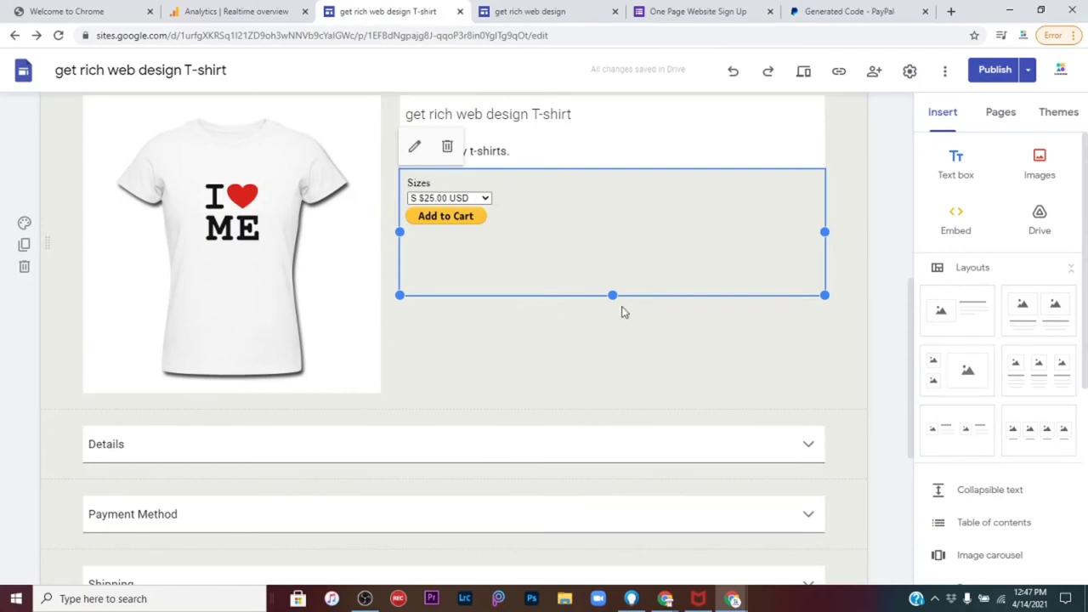
left_click_drag(612, 295, 614, 327)
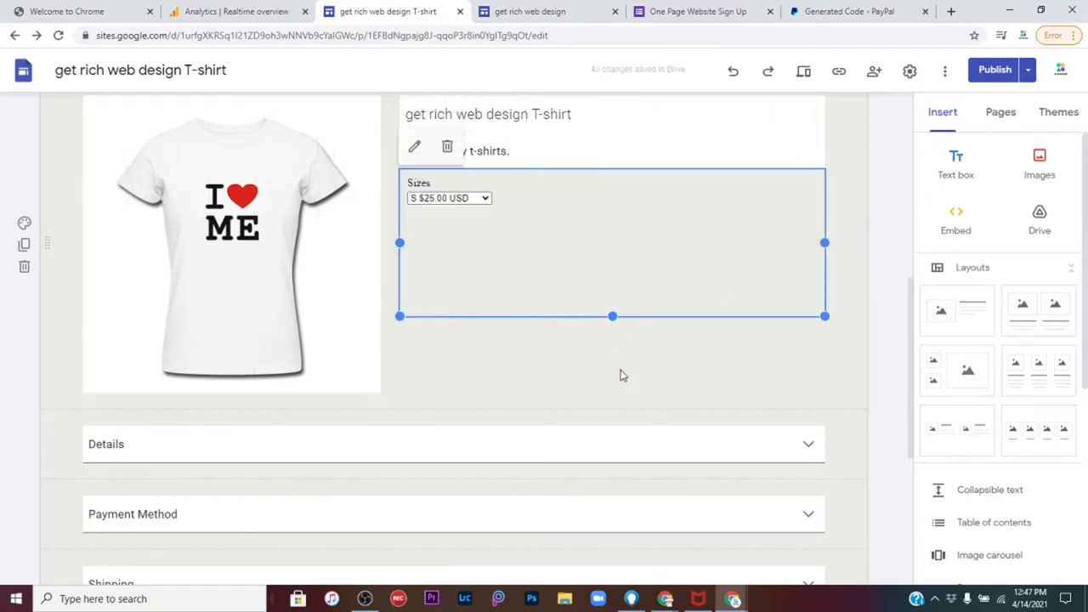
Step: Preview the page on a phone screen and test the button by adding the size S shirt to the cart
left_click(803, 74)
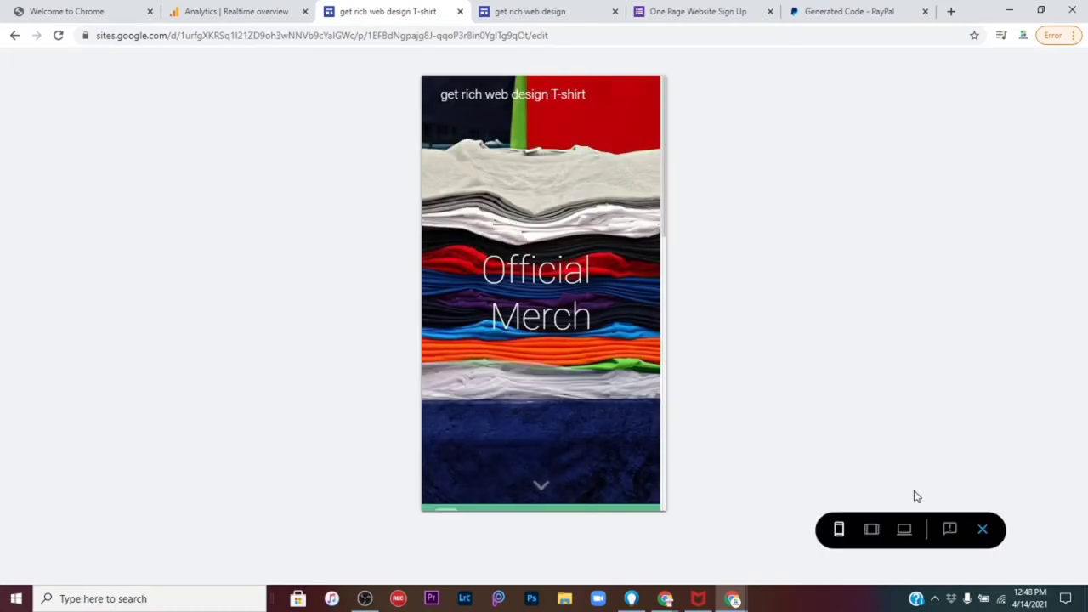
scroll(544, 384, "down", 6)
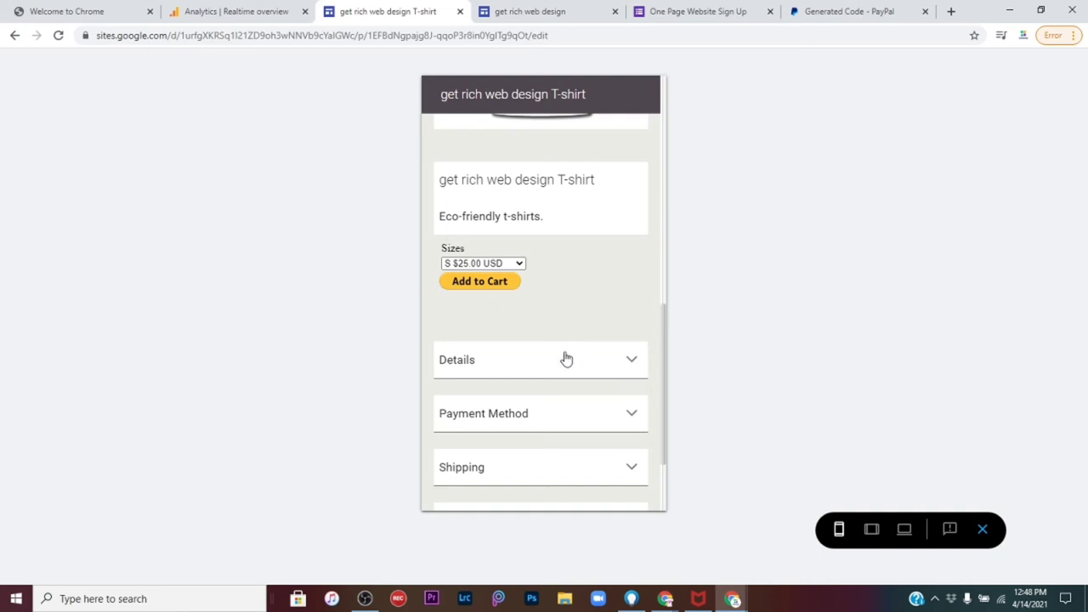
left_click(481, 290)
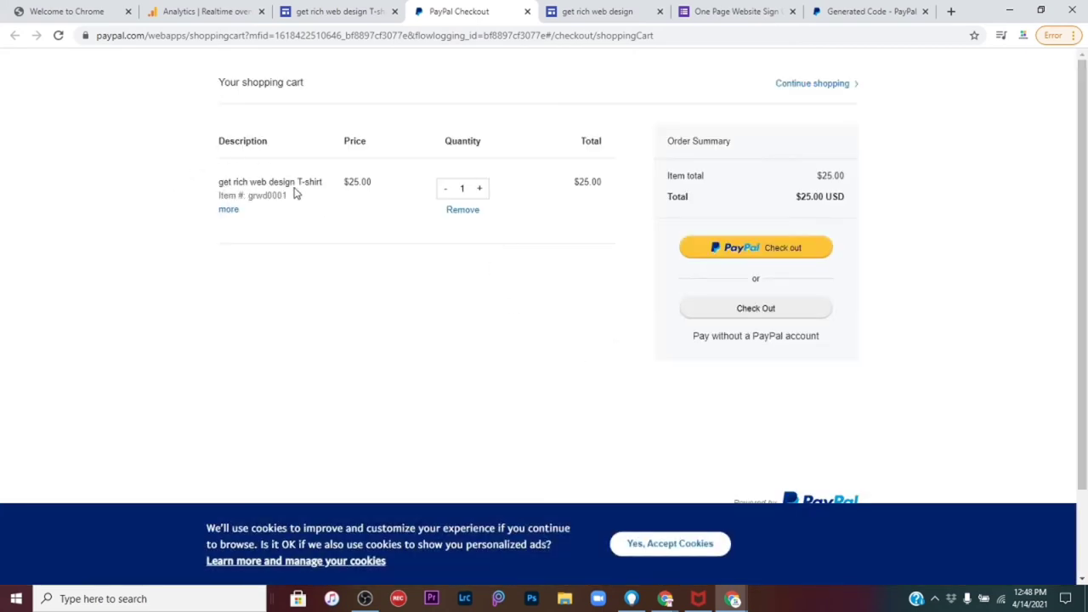
Step: Test the cart's quantity control by raising the shirt quantity to 7 and lowering it to 1, and expand the item's size details
double_click(480, 191)
double_click(479, 192)
double_click(480, 192)
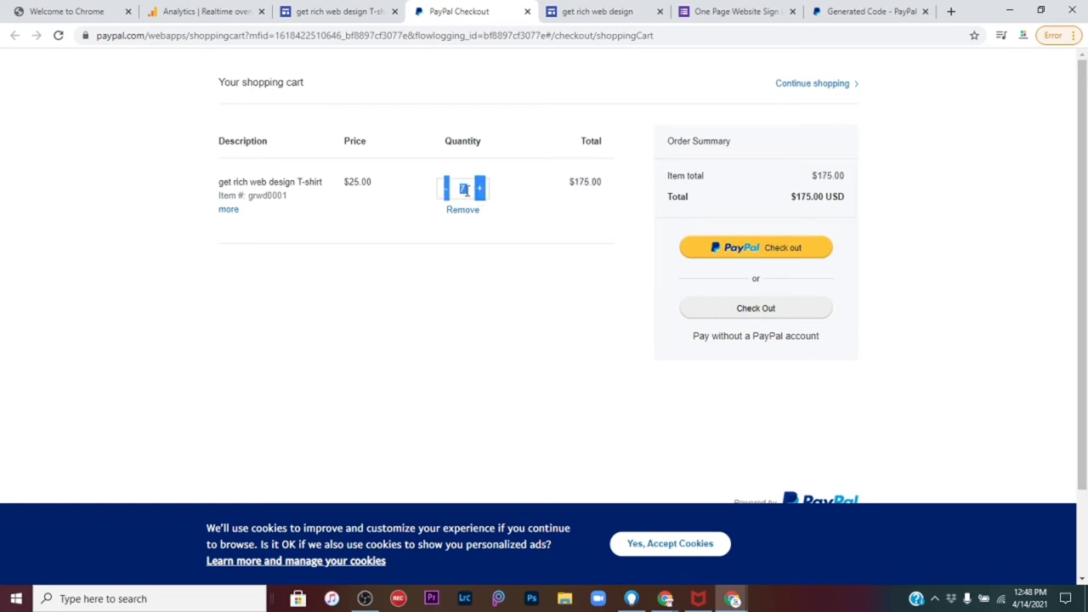
left_click(445, 191)
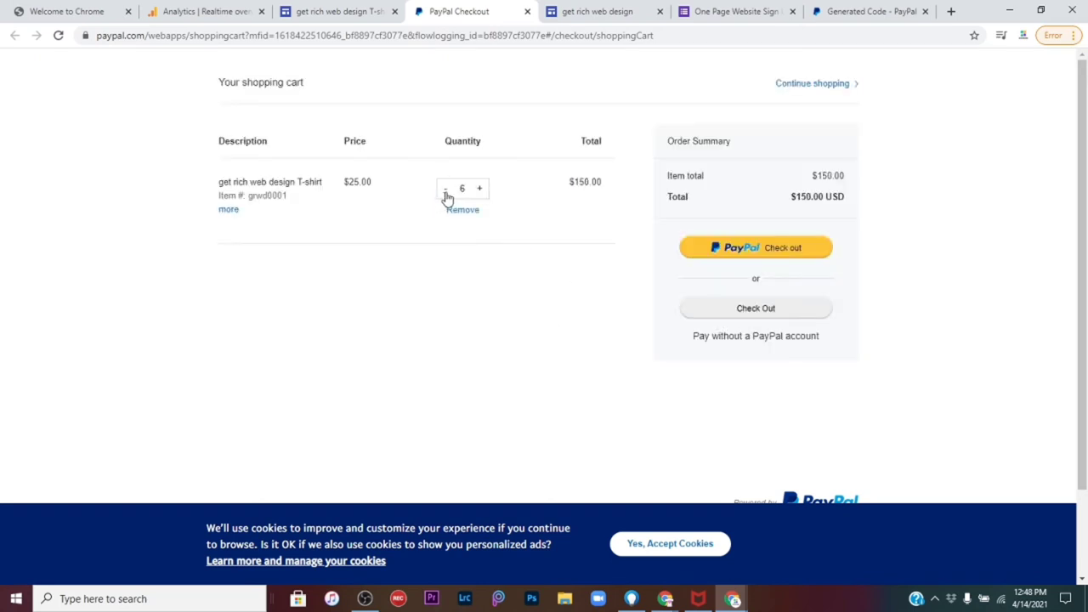
triple_click(447, 196)
double_click(447, 194)
left_click(480, 190)
left_click(231, 210)
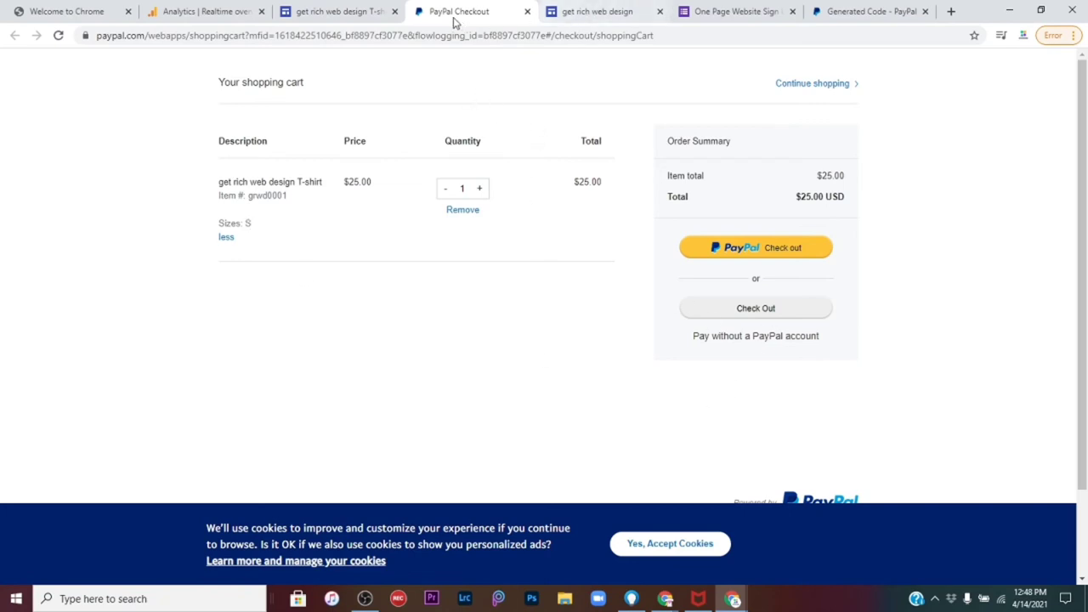
Step: Return to the phone preview of the site and add the 2XL $28.00 shirt to the cart
left_click(344, 13)
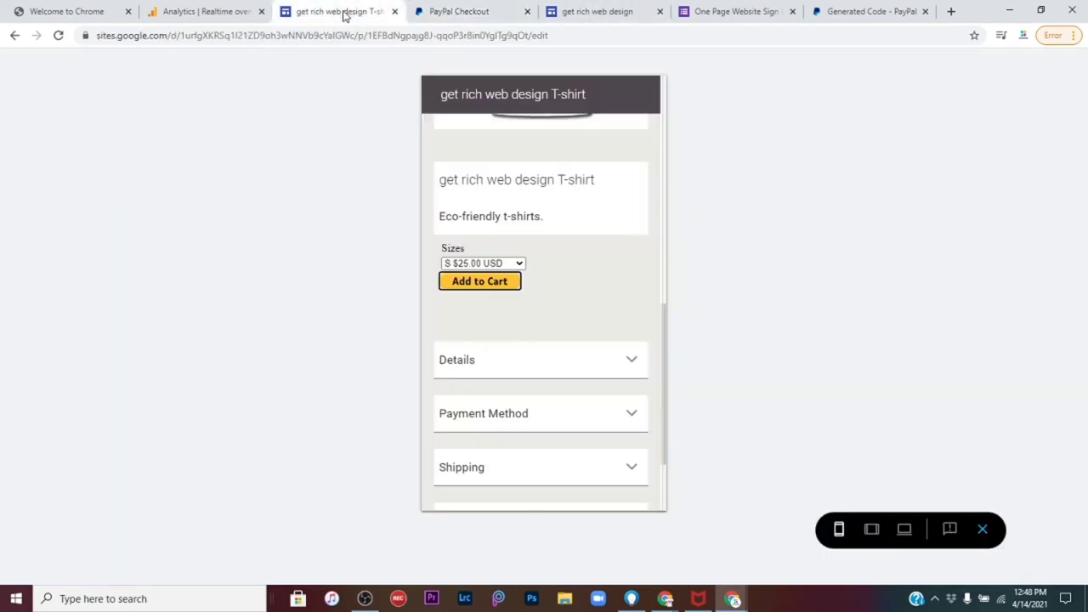
left_click(518, 265)
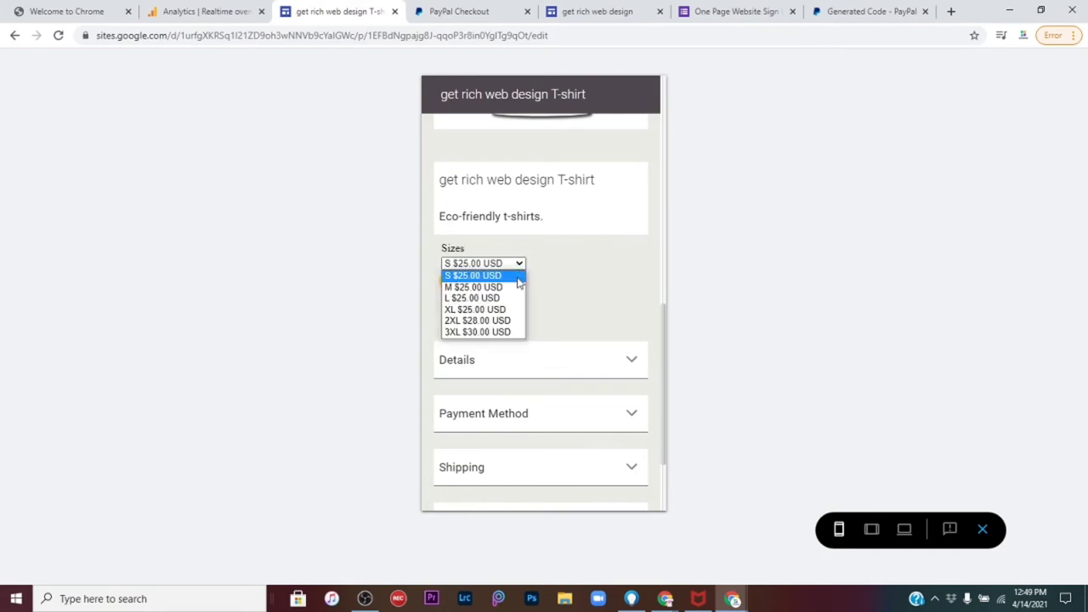
left_click(457, 325)
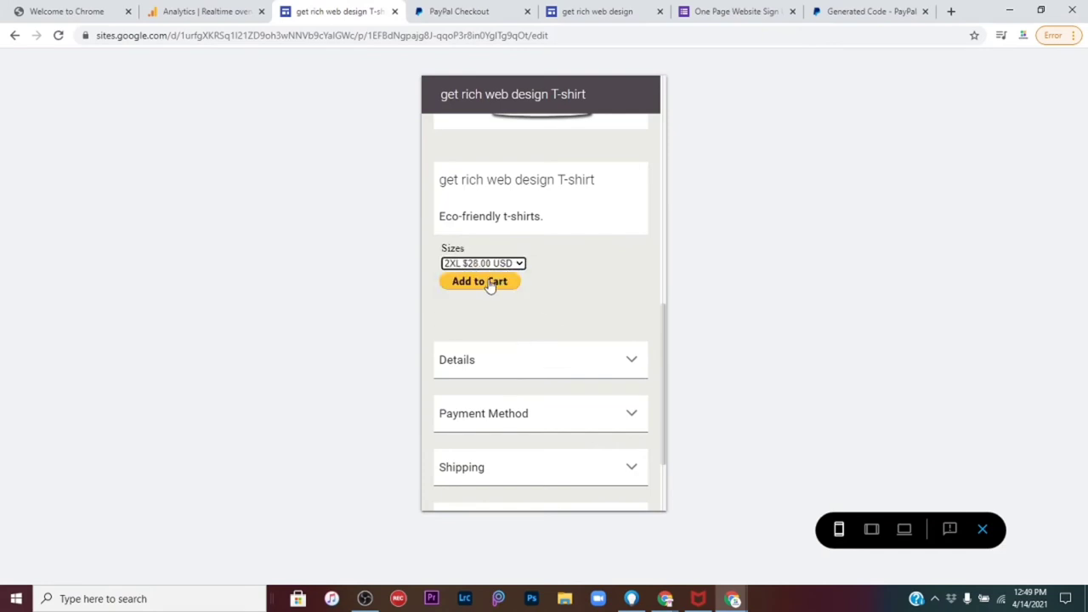
left_click(489, 288)
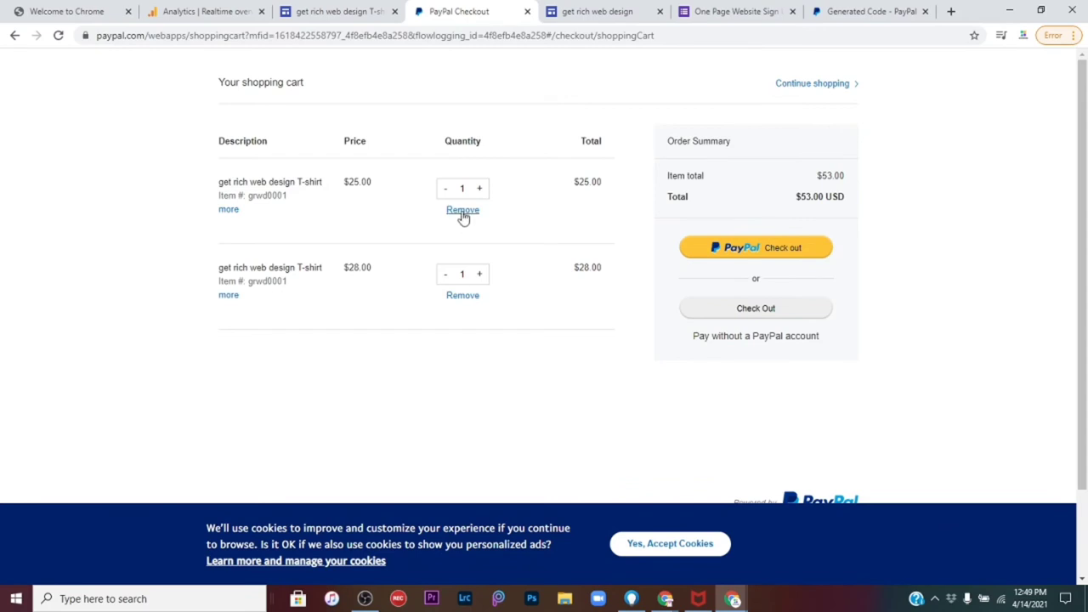
Step: Remove the size S shirt from the cart, set the 2XL shirt's quantity to 2, and proceed to the PayPal checkout
left_click(464, 210)
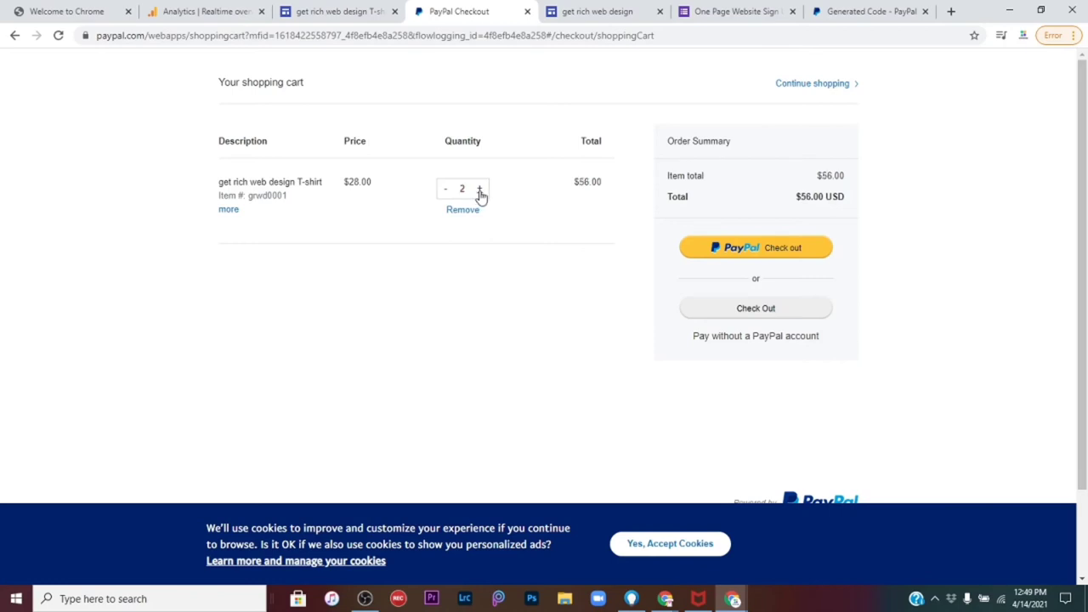
left_click(770, 255)
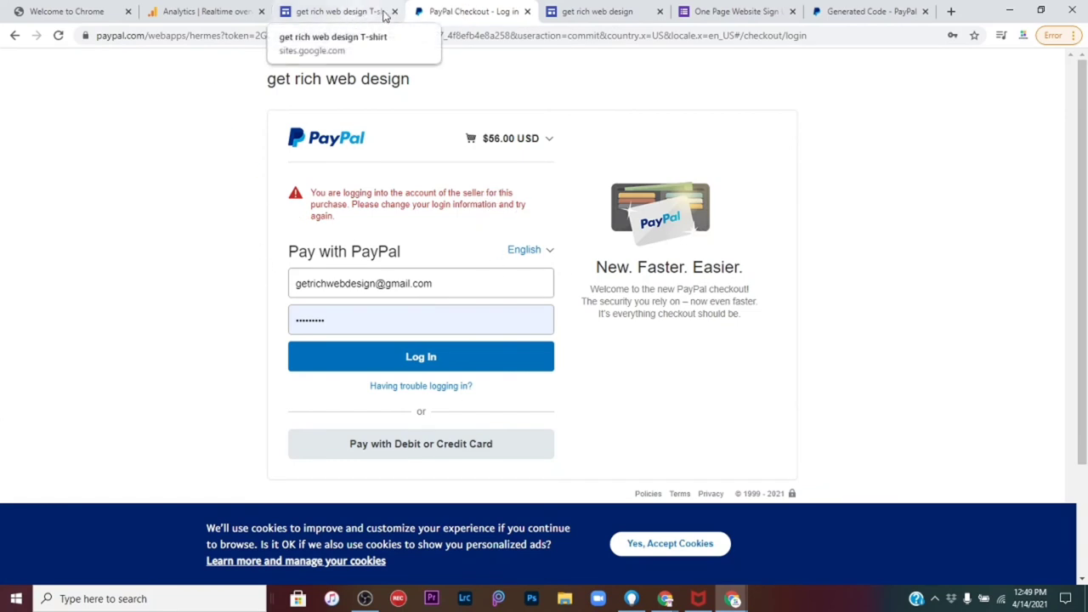
Step: Go back to the site's phone preview, look over the product section, and exit the preview
left_click(338, 12)
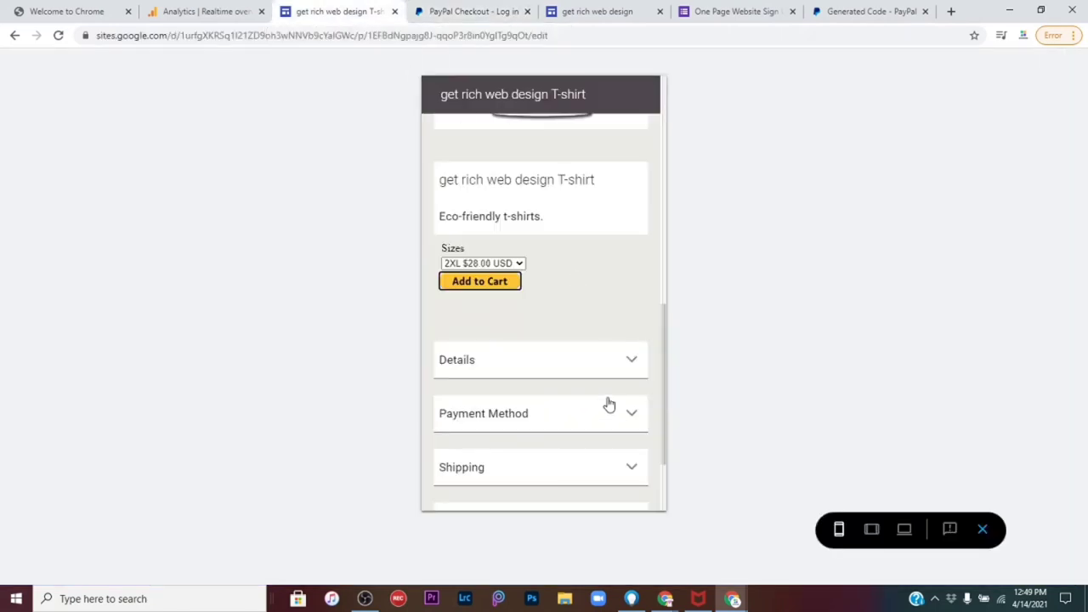
scroll(539, 308, "up", 10)
scroll(539, 302, "down", 5)
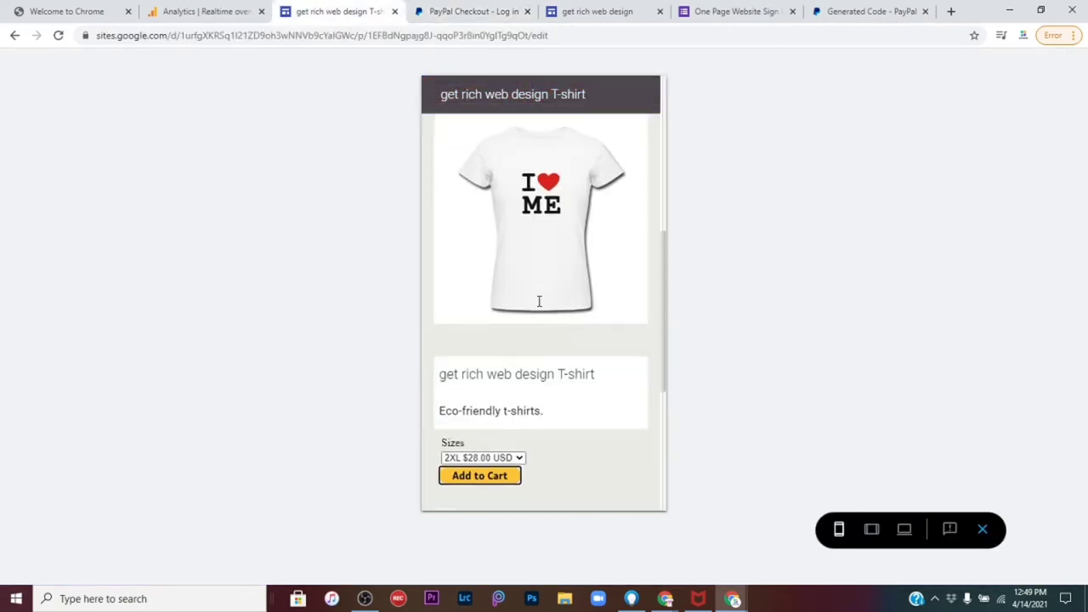
scroll(539, 302, "up", 5)
left_click(982, 530)
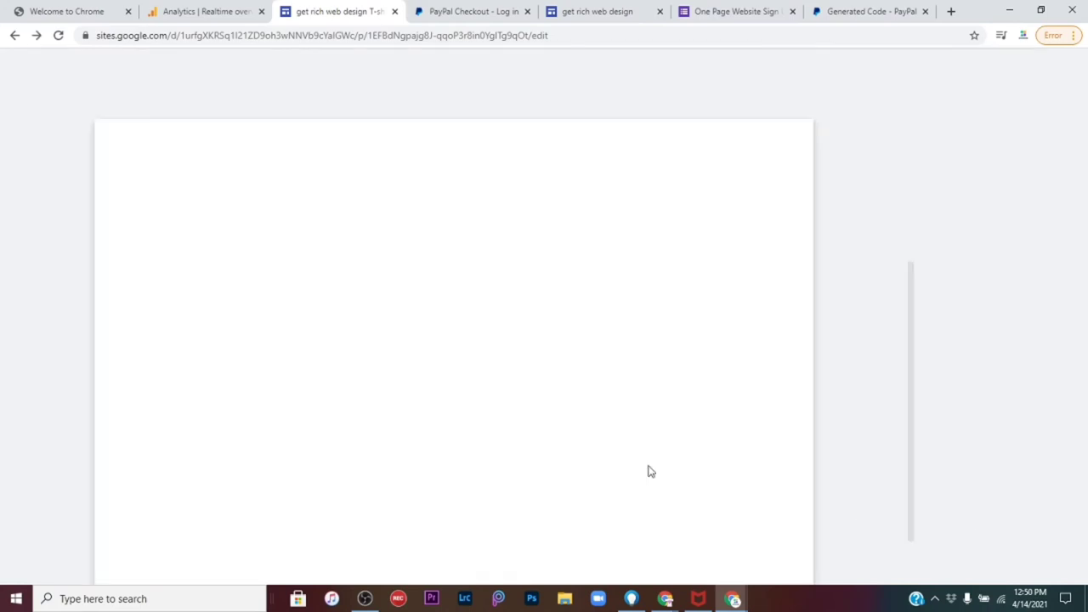
Step: Apply the Aristotle theme with the blue accent color and review the page down to its footer
scroll(551, 437, "down", 4)
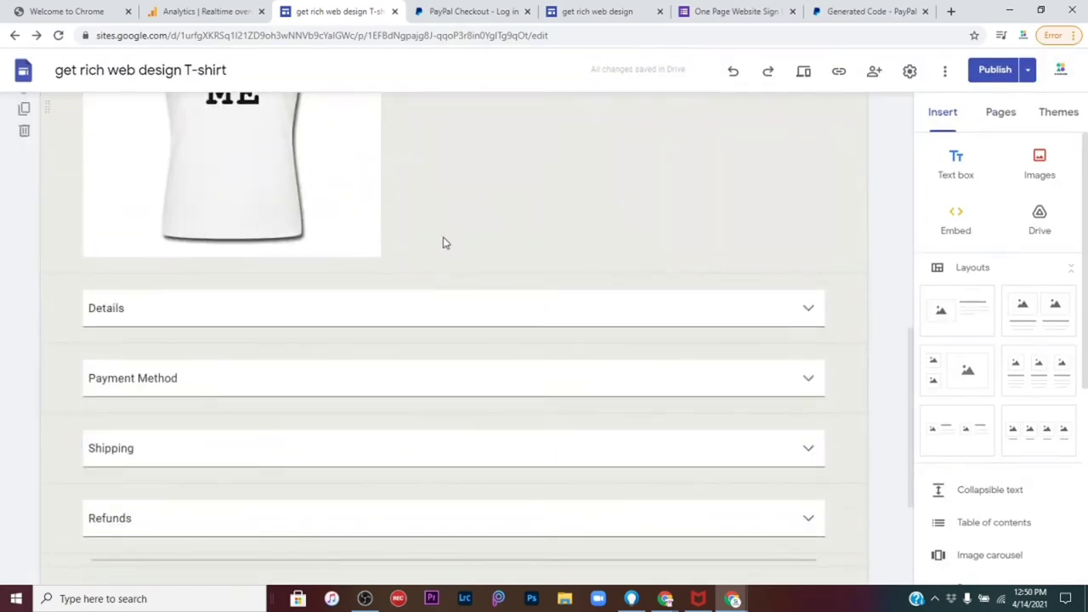
scroll(629, 282, "up", 8)
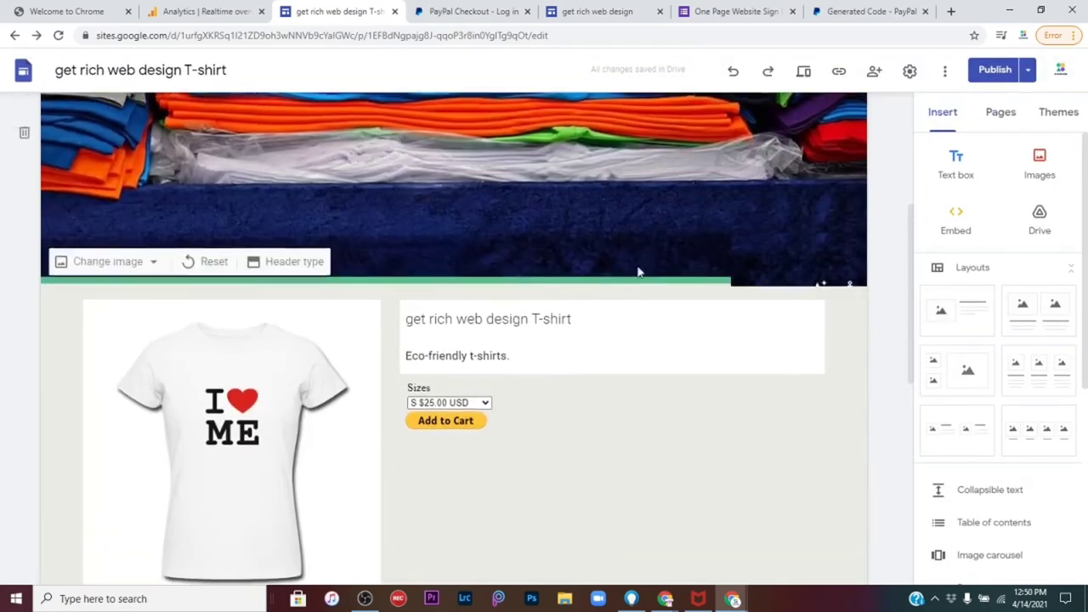
left_click(1061, 114)
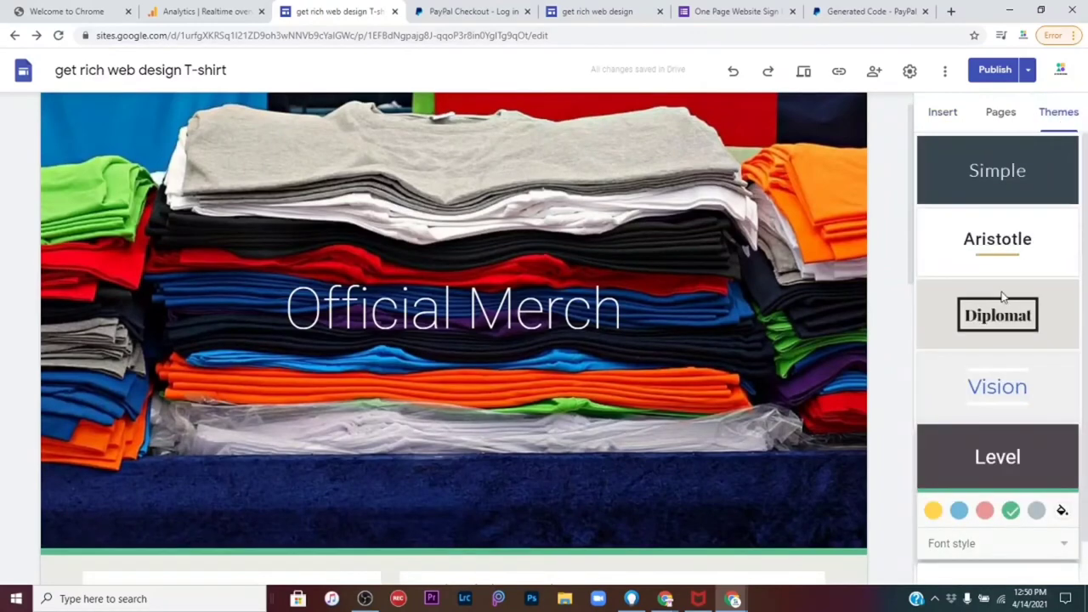
left_click(992, 252)
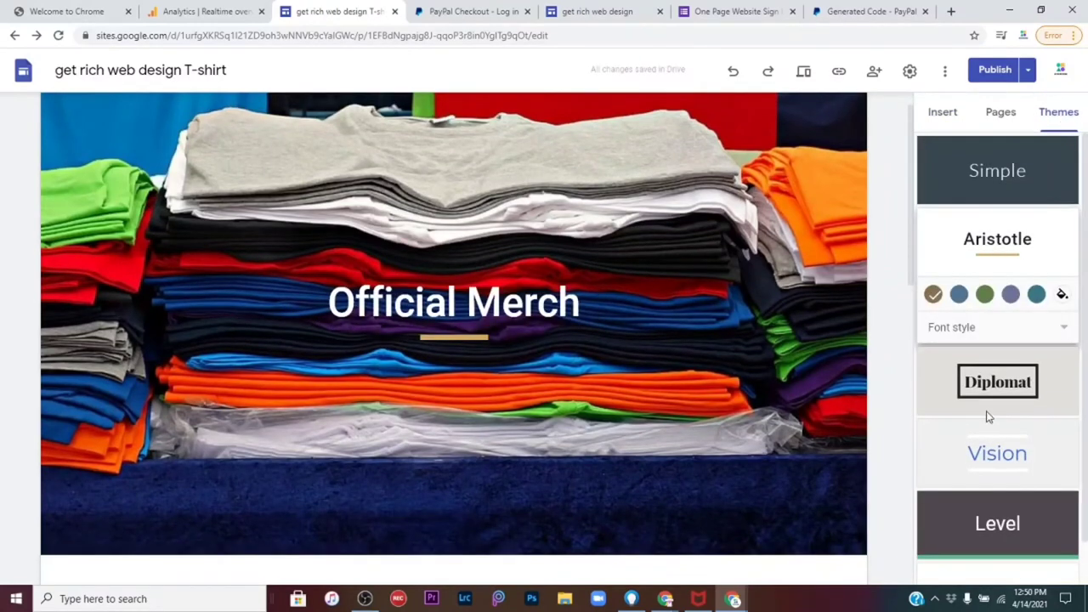
left_click(957, 300)
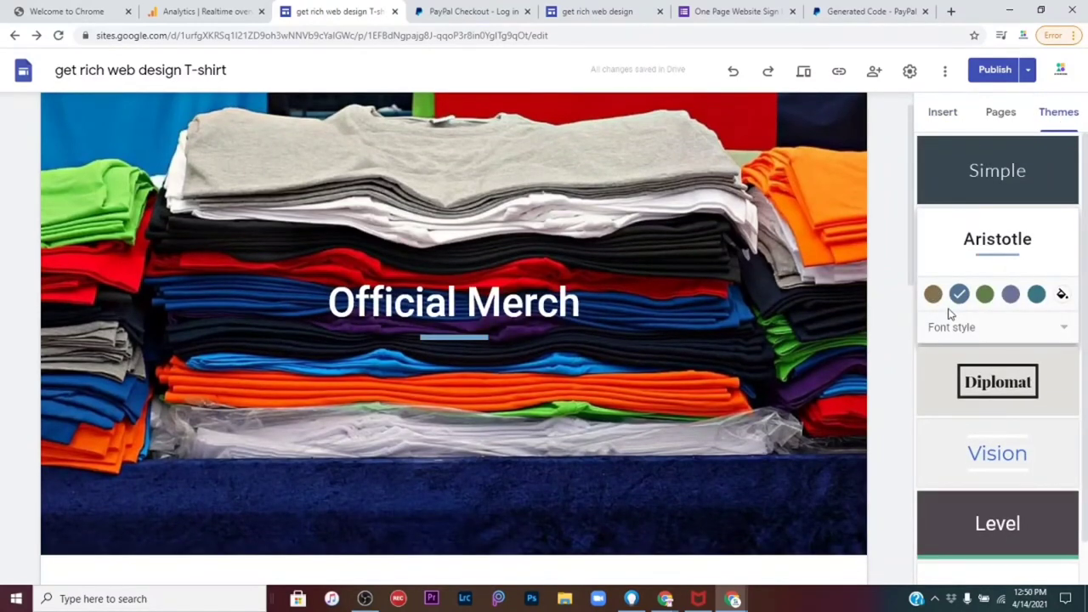
scroll(950, 315, "down", 1)
scroll(728, 388, "down", 10)
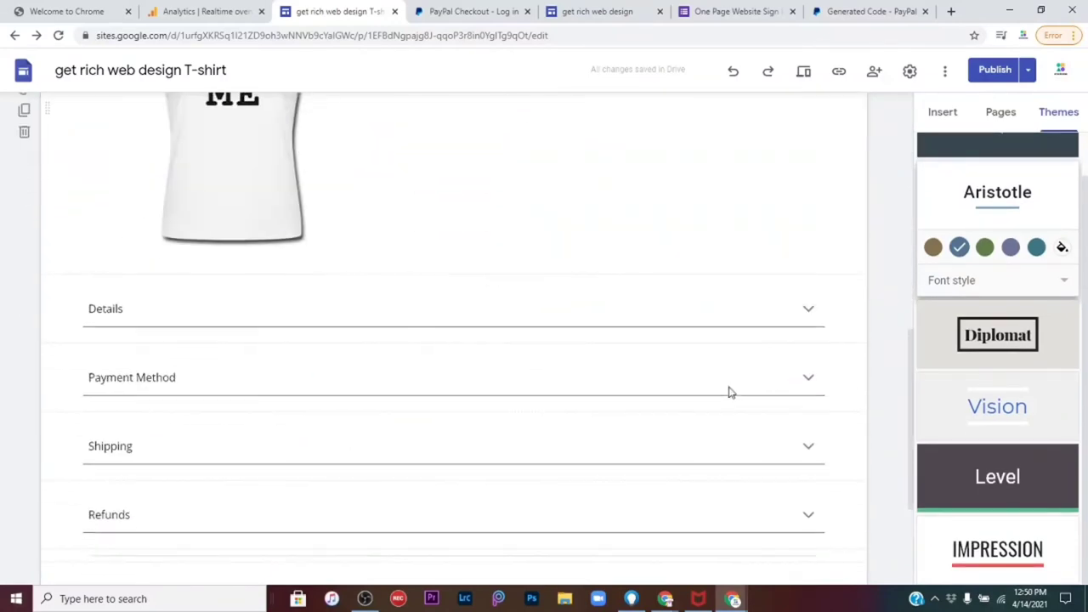
scroll(729, 392, "down", 2)
scroll(683, 442, "up", 1)
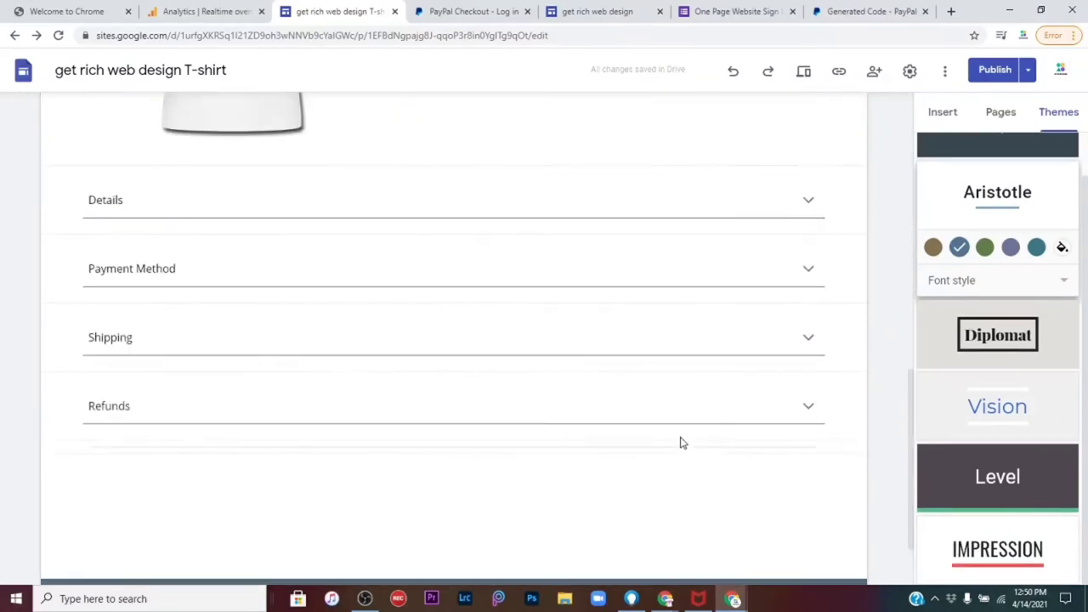
scroll(680, 443, "up", 10)
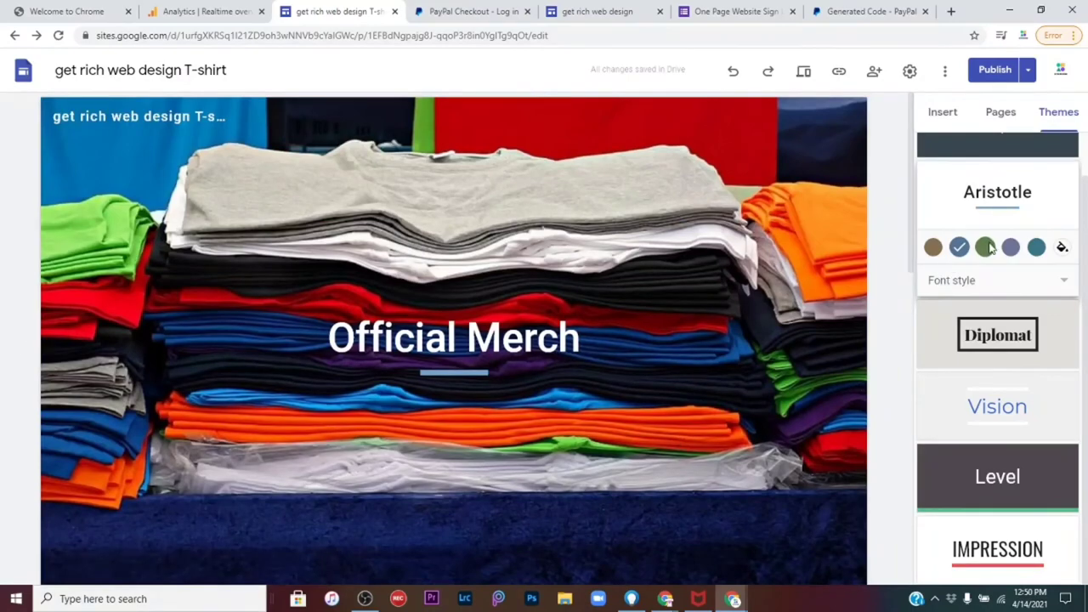
Step: Change the Aristotle theme's accent color to purple and check it on the heading and footer
left_click(1010, 246)
scroll(669, 400, "down", 1)
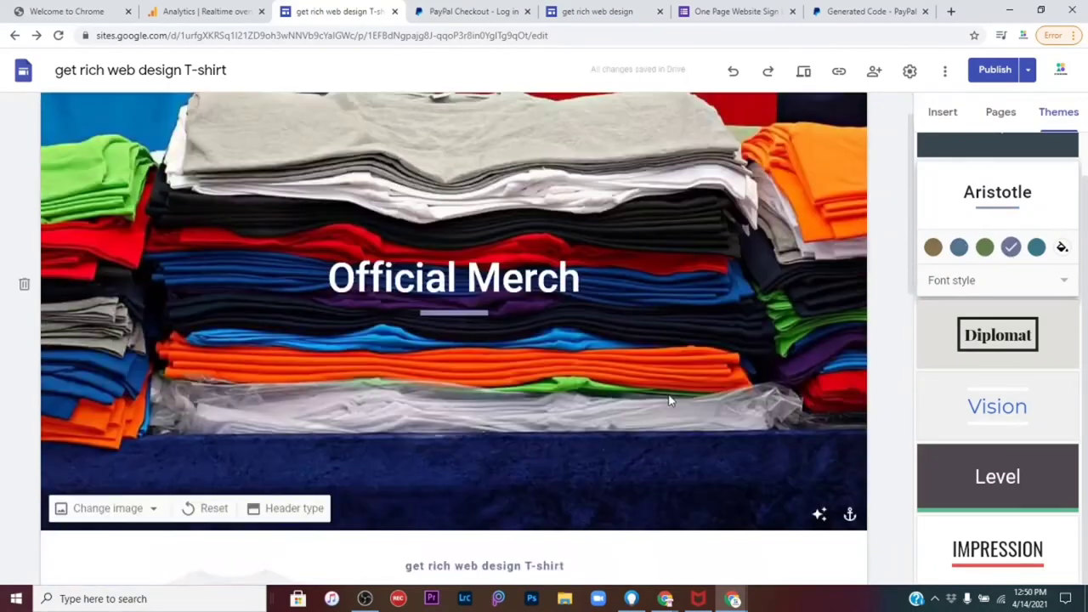
scroll(670, 401, "down", 10)
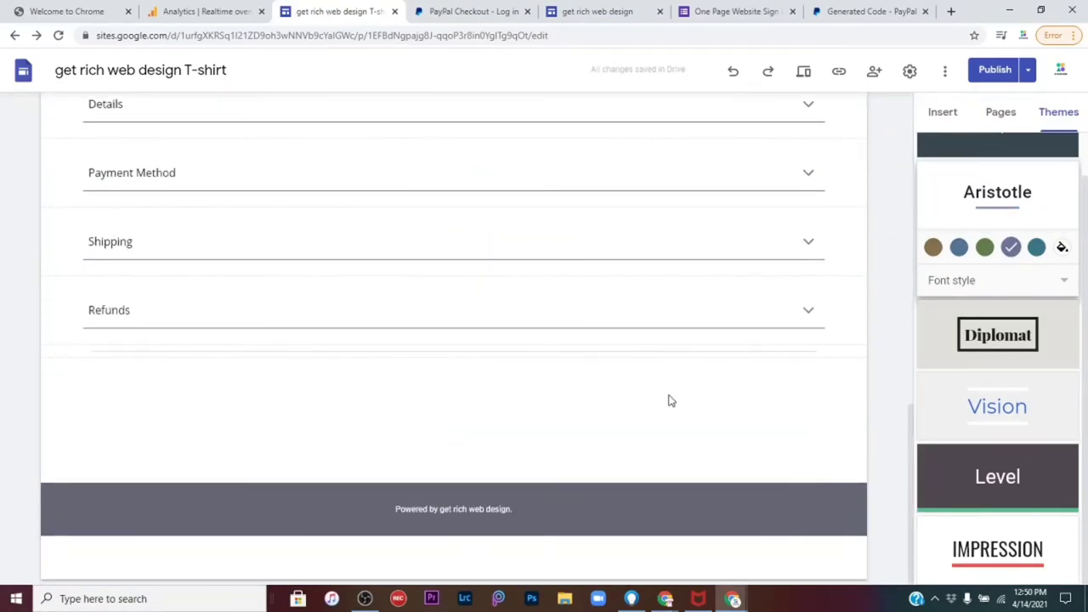
scroll(669, 401, "up", 5)
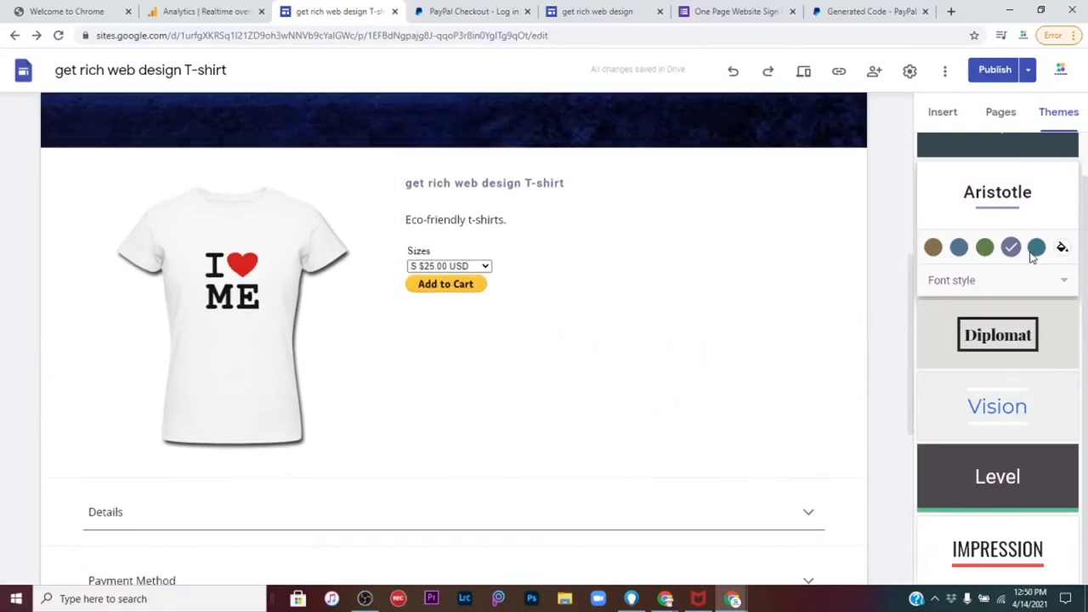
Step: Try the theme's green accent color, switch back to purple, and look over the page again
left_click(984, 246)
scroll(746, 347, "down", 5)
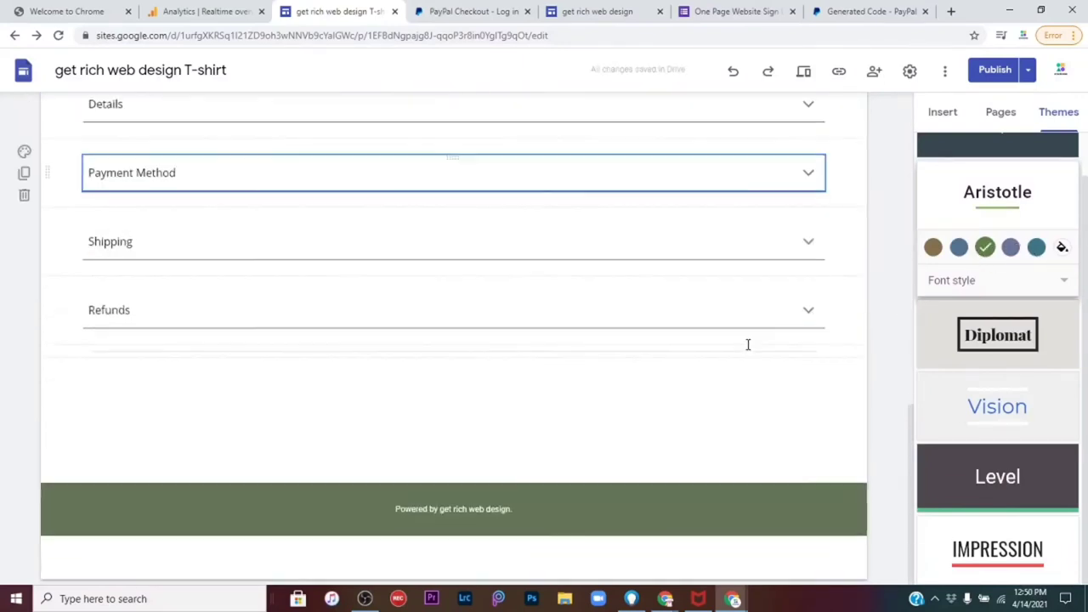
scroll(851, 352, "up", 3)
scroll(838, 357, "down", 3)
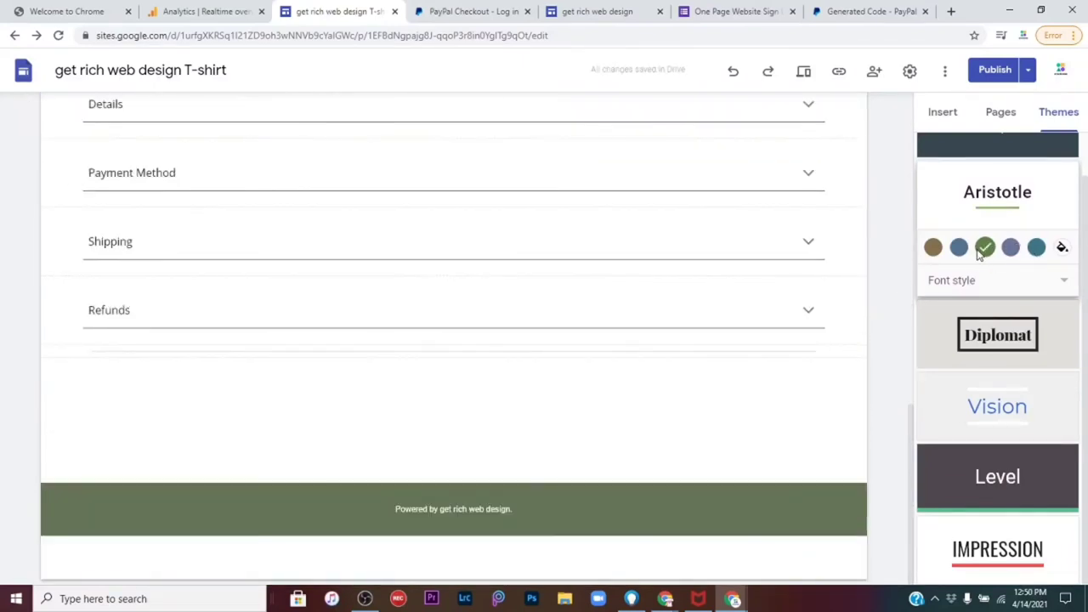
left_click(1011, 253)
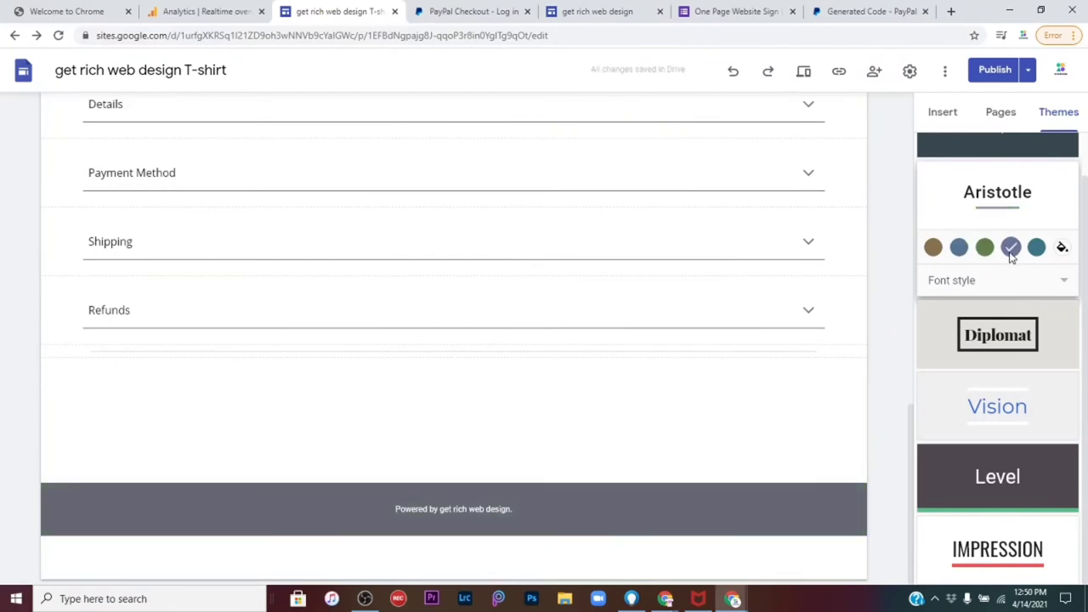
scroll(654, 438, "up", 5)
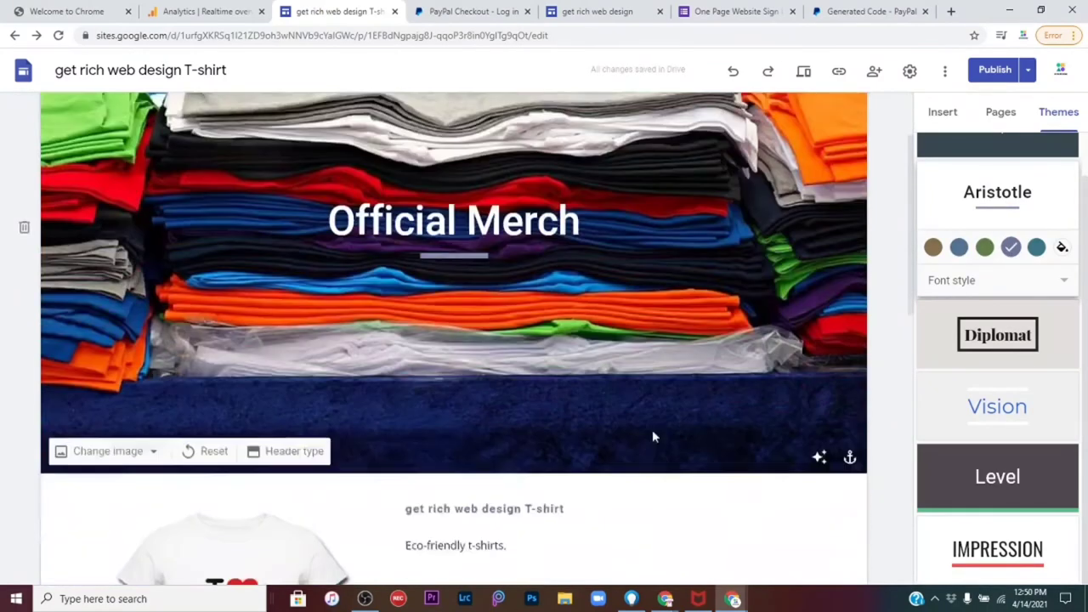
scroll(653, 437, "down", 5)
scroll(653, 437, "up", 4)
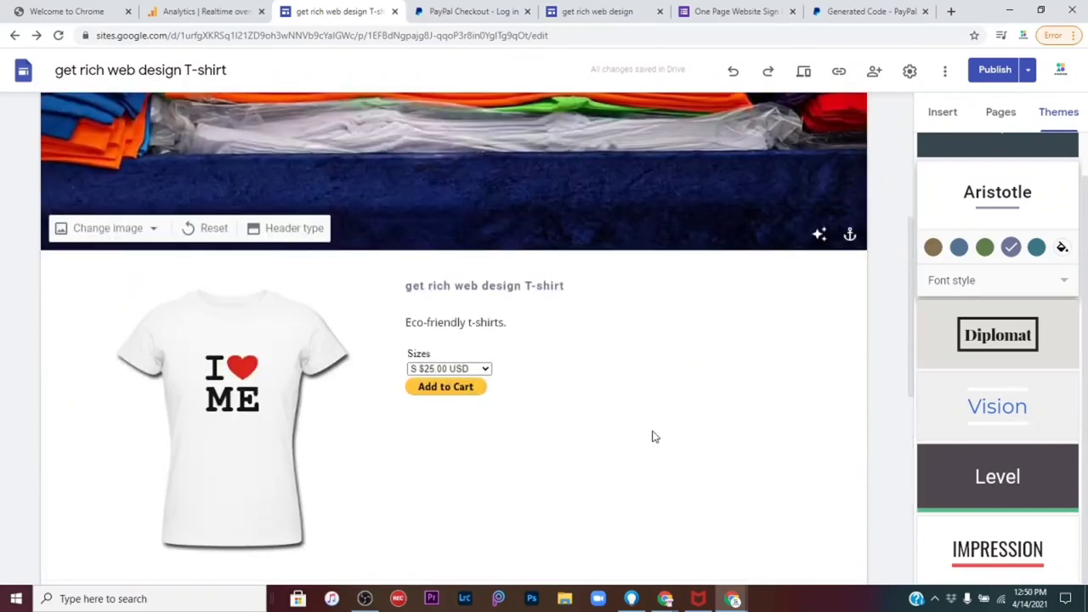
scroll(653, 434, "down", 5)
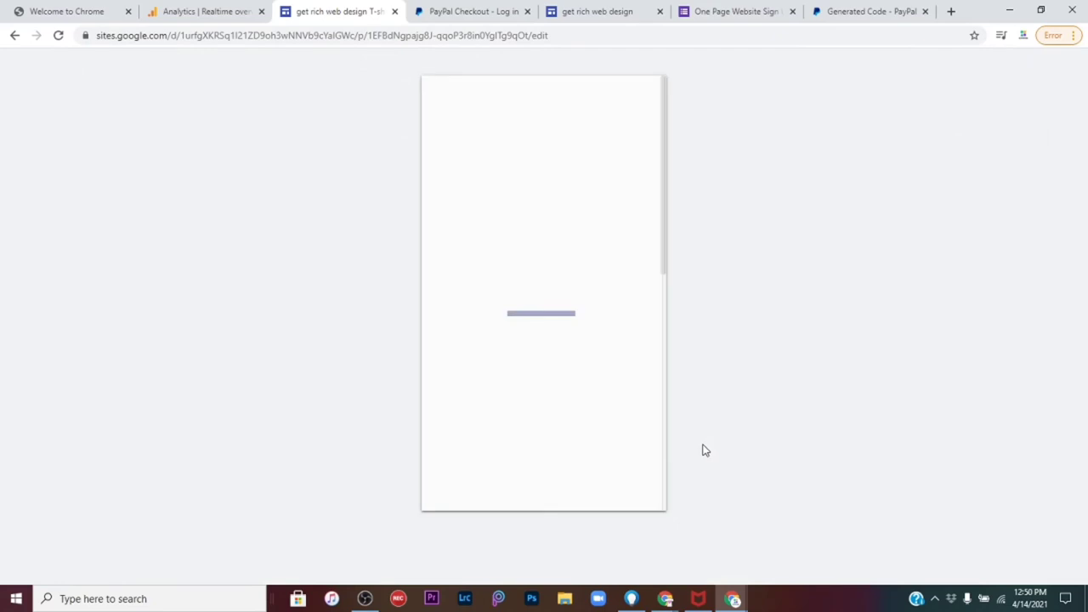
Step: Preview the restyled page on a phone screen and look through it from the header to the footer
scroll(544, 365, "down", 3)
scroll(544, 365, "down", 2)
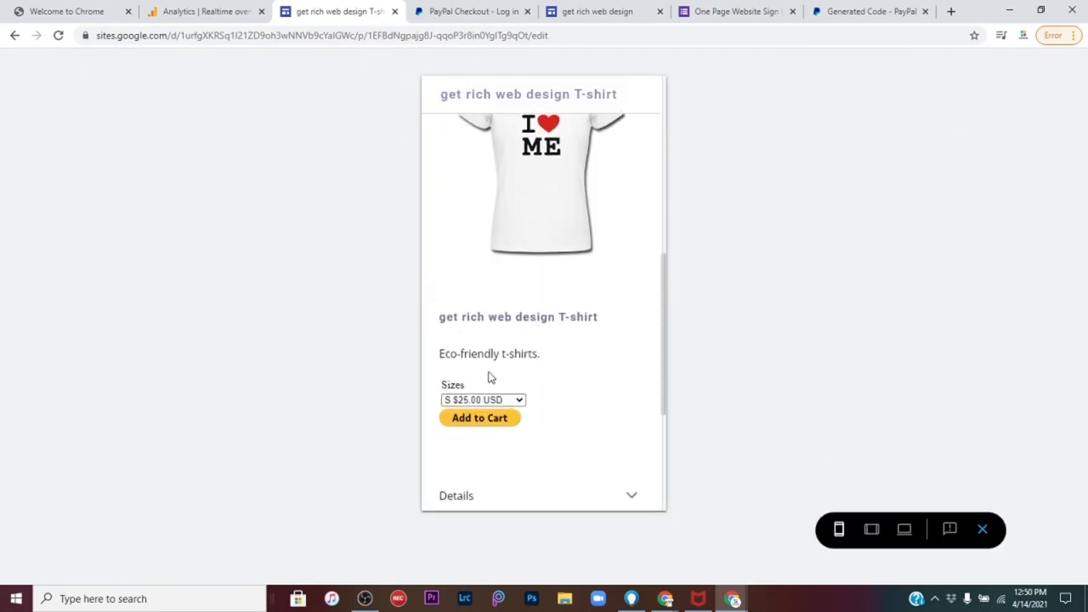
scroll(492, 377, "down", 1)
scroll(510, 411, "down", 3)
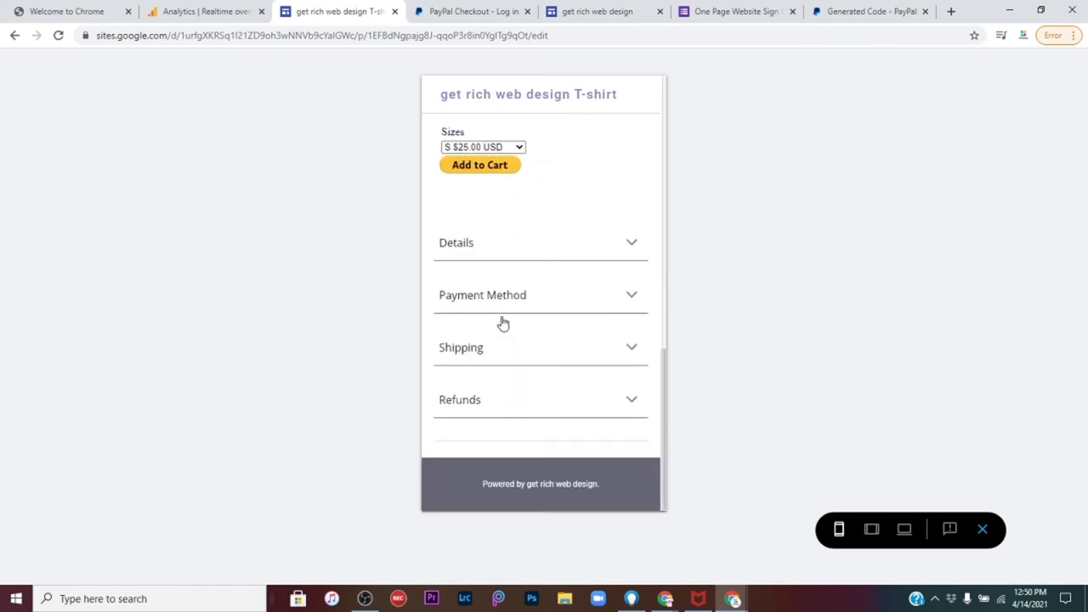
Step: Check the content of the collapsible Payment Method, Shipping and Refunds sections in the phone preview, and exit the preview
left_click(534, 304)
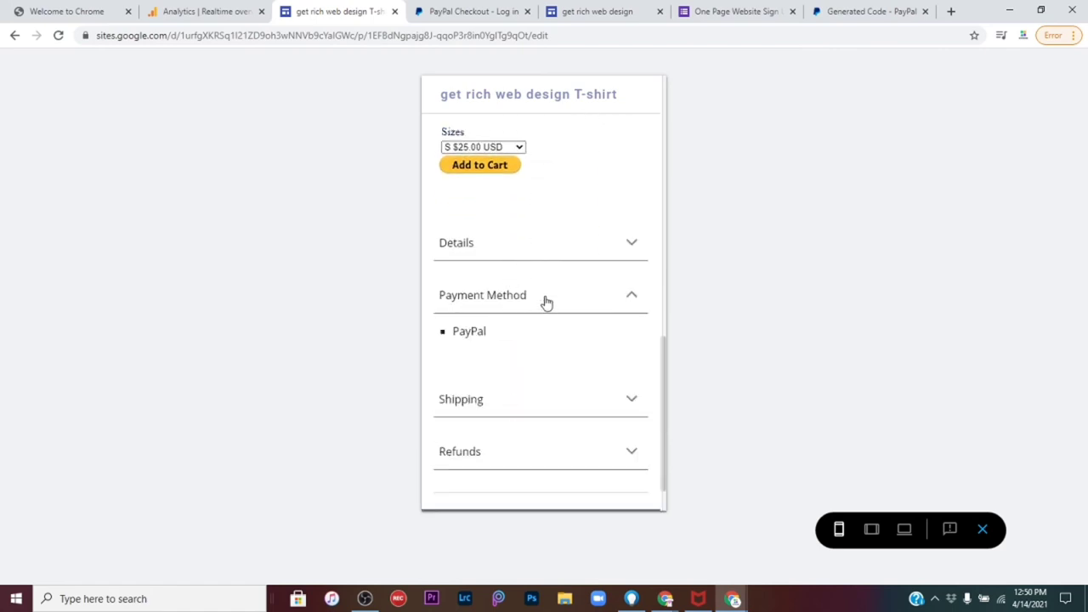
left_click(546, 300)
left_click(536, 353)
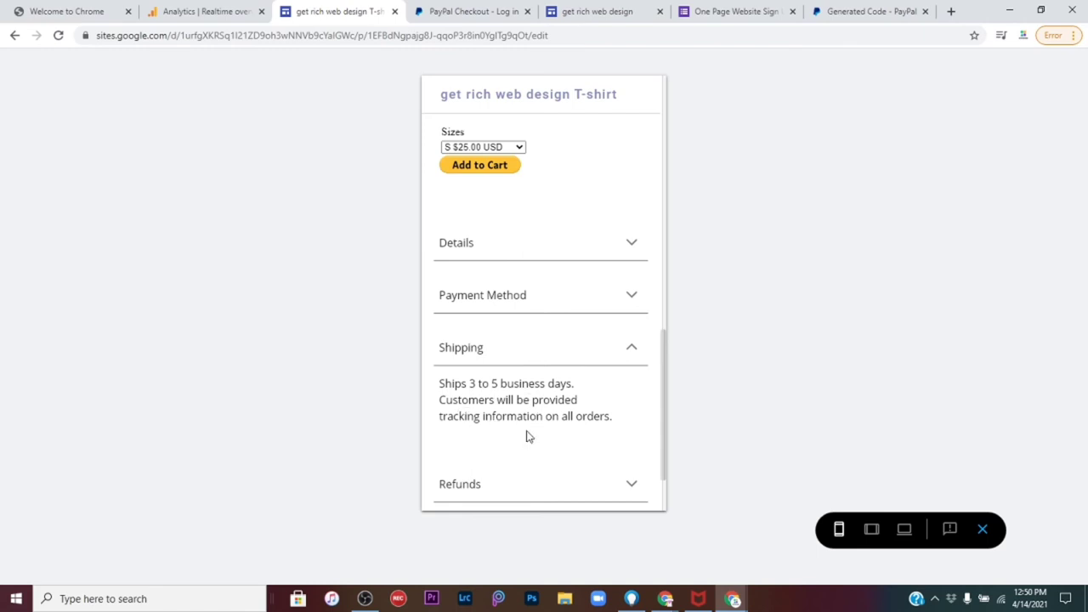
scroll(526, 436, "down", 1)
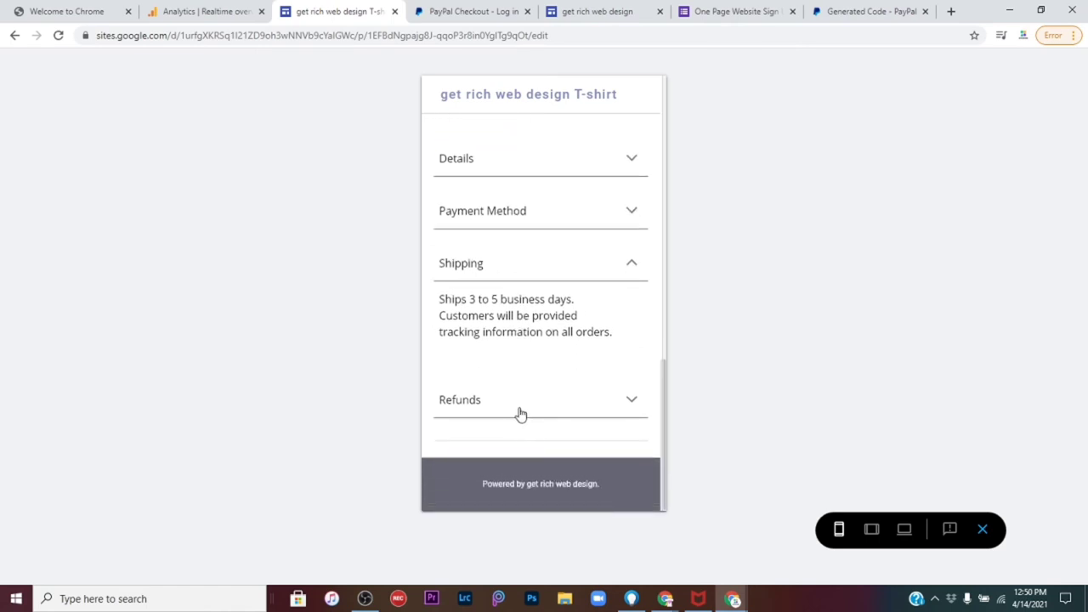
left_click(520, 414)
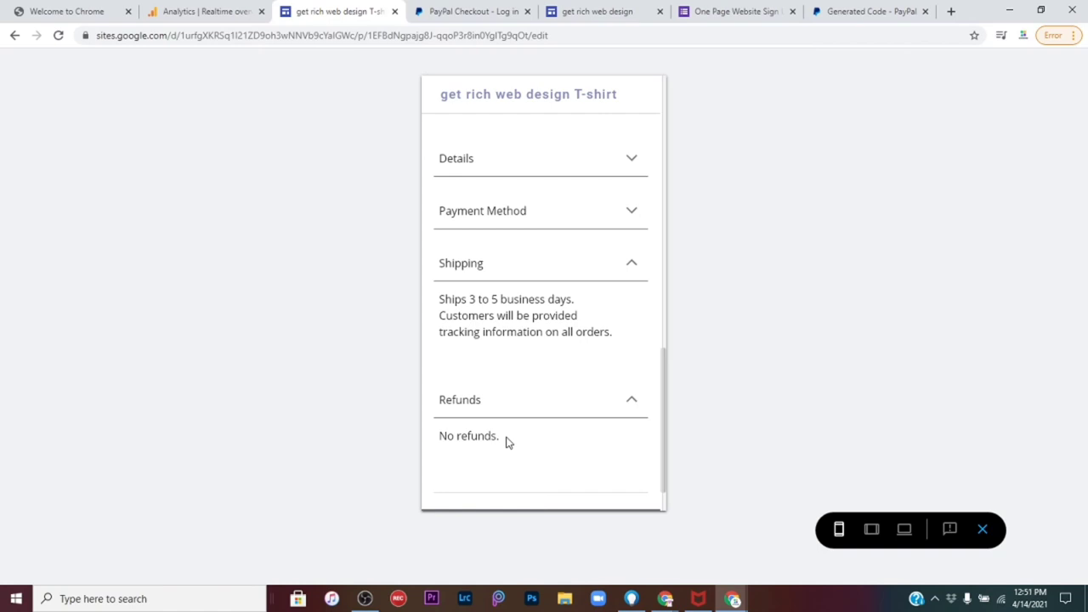
left_click(630, 405)
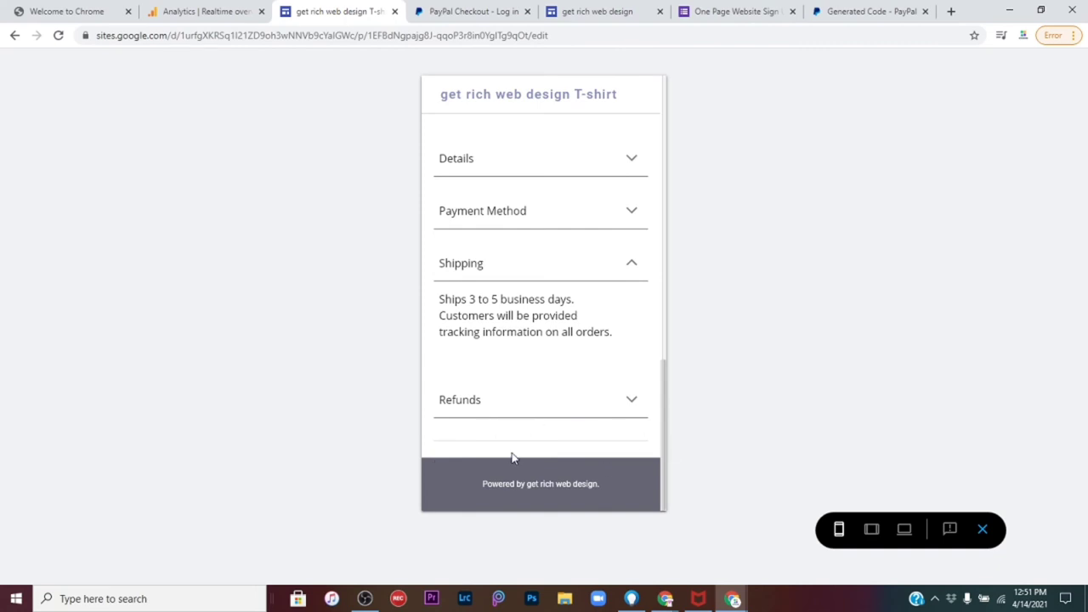
scroll(513, 457, "up", 10)
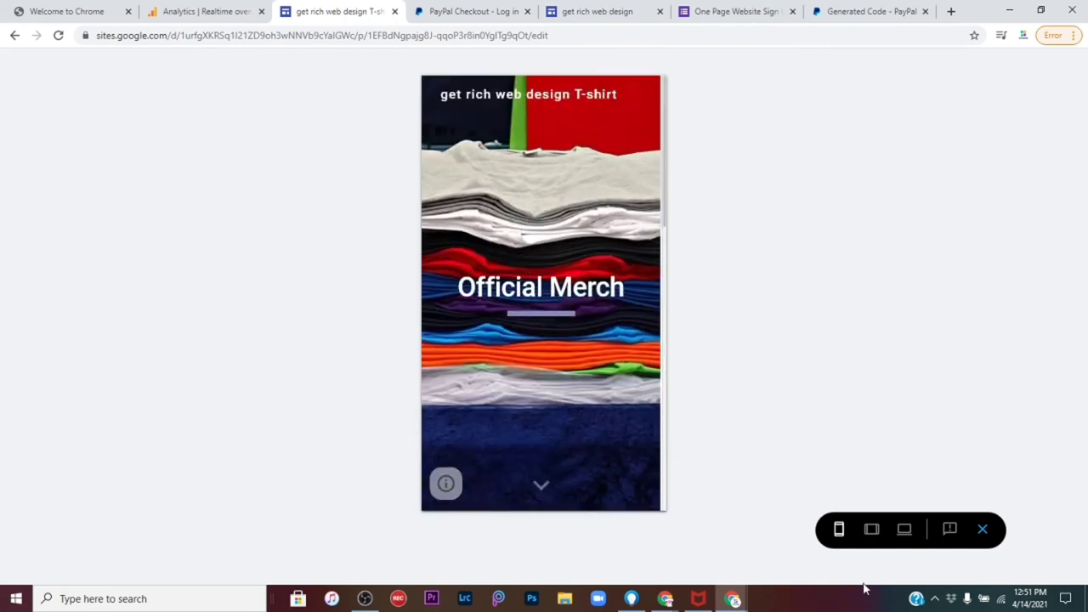
left_click(982, 530)
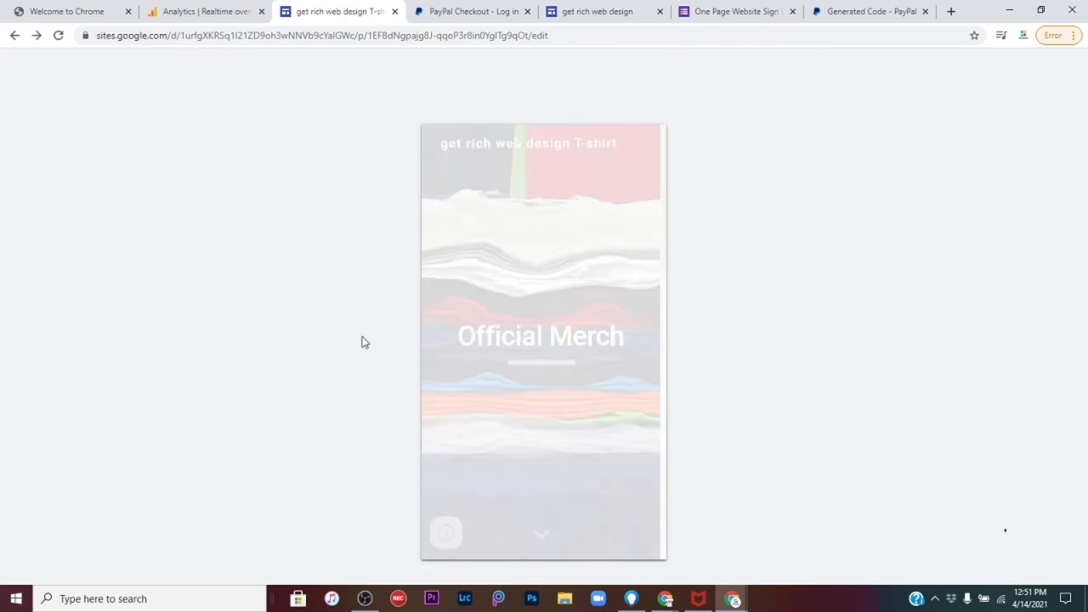
Step: Publish the restyled T-shirt page after reviewing its theme, font and color changes
scroll(419, 365, "down", 2)
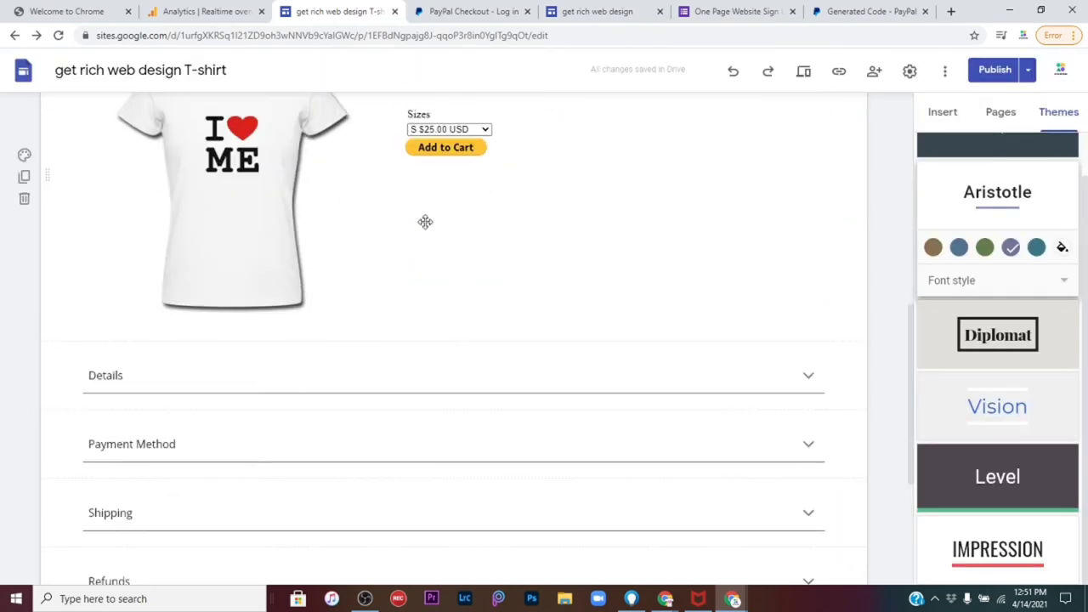
left_click(650, 324)
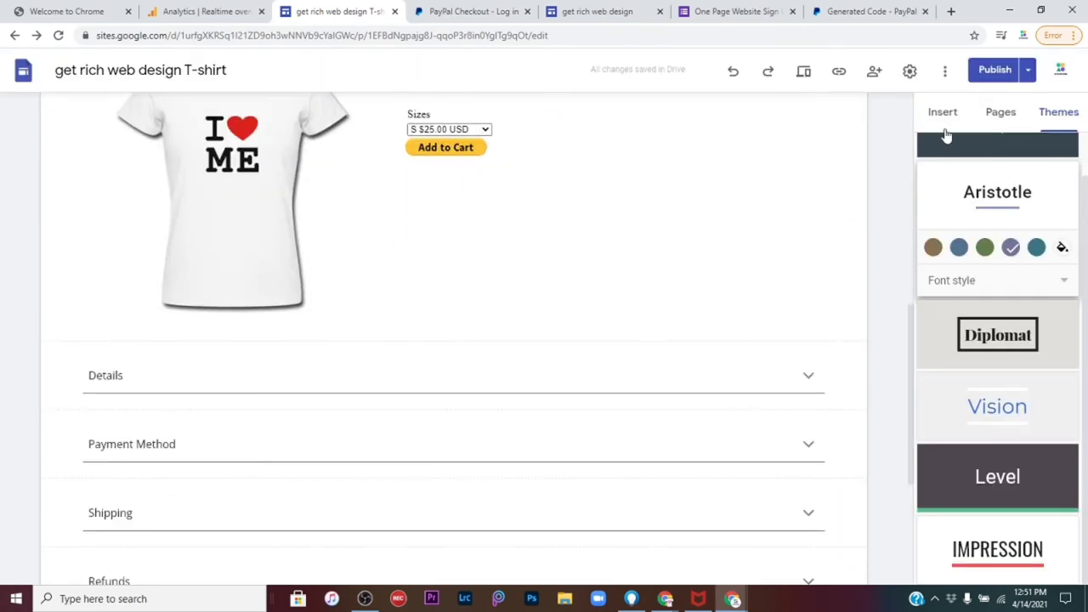
left_click(990, 75)
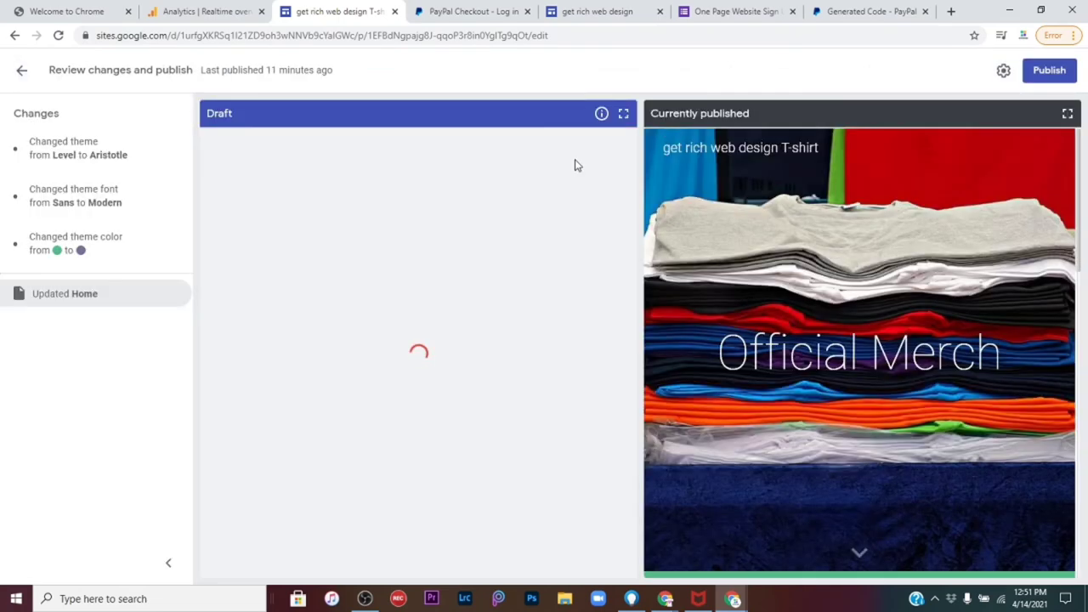
left_click(1044, 75)
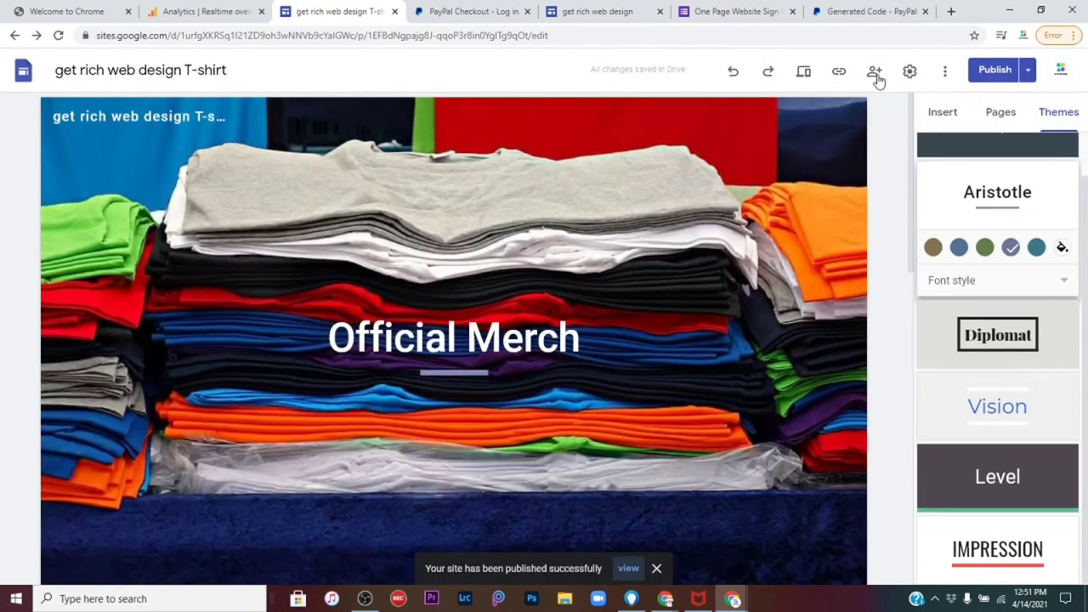
Step: Copy the published site link and open it in a new browser tab
left_click(839, 76)
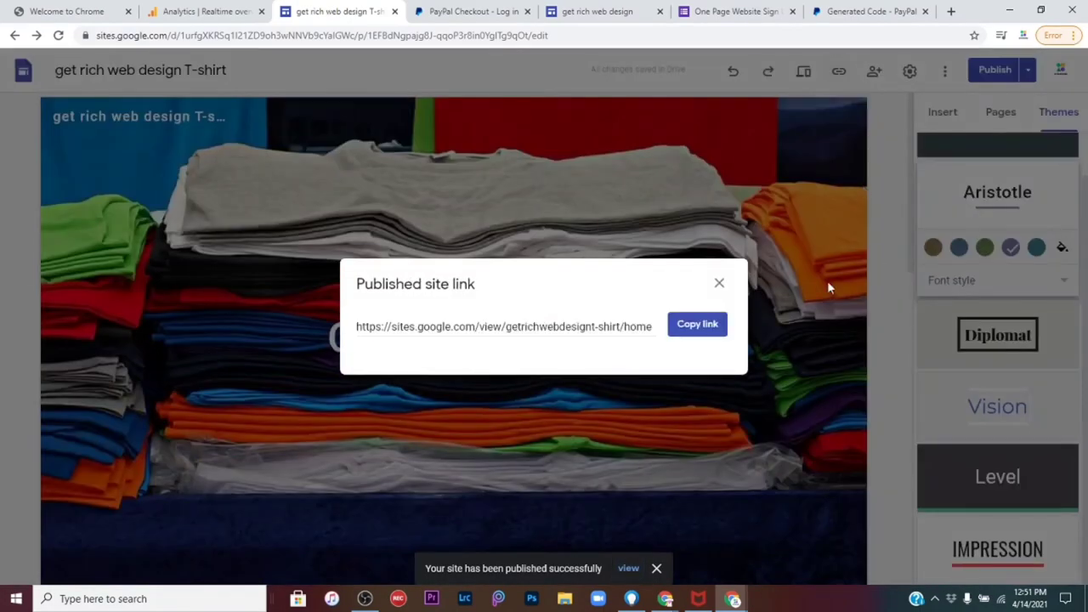
left_click(361, 331)
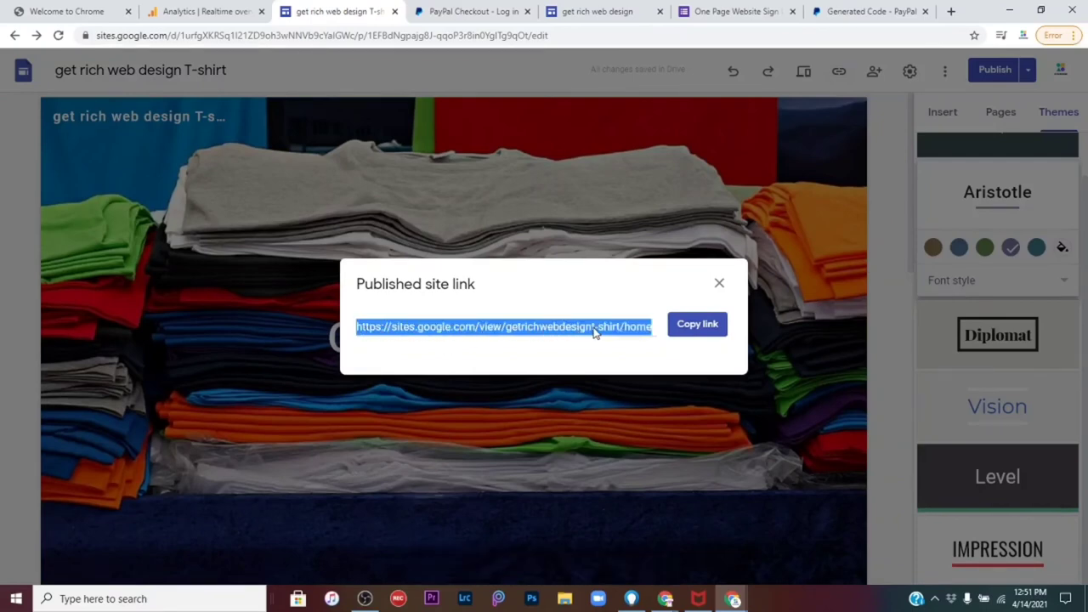
left_click(698, 328)
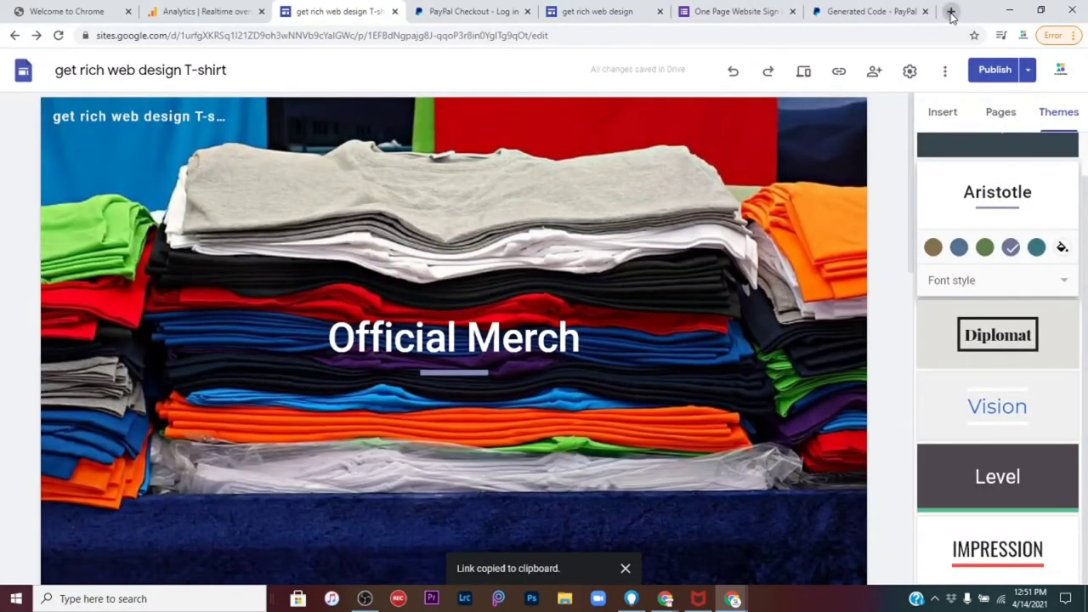
left_click(951, 11)
right_click(522, 39)
left_click(555, 129)
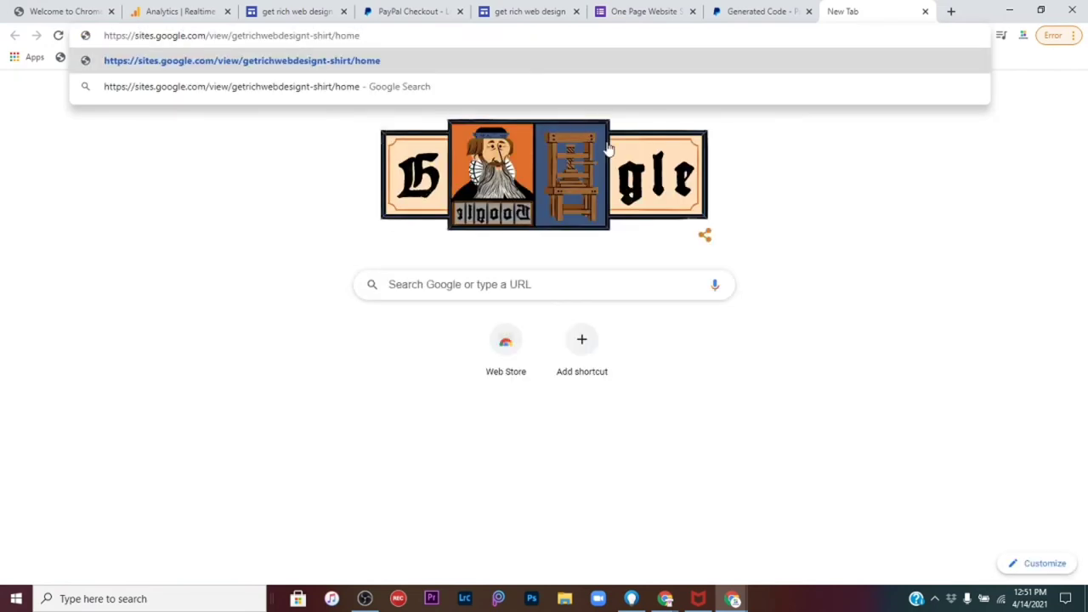
key("Return")
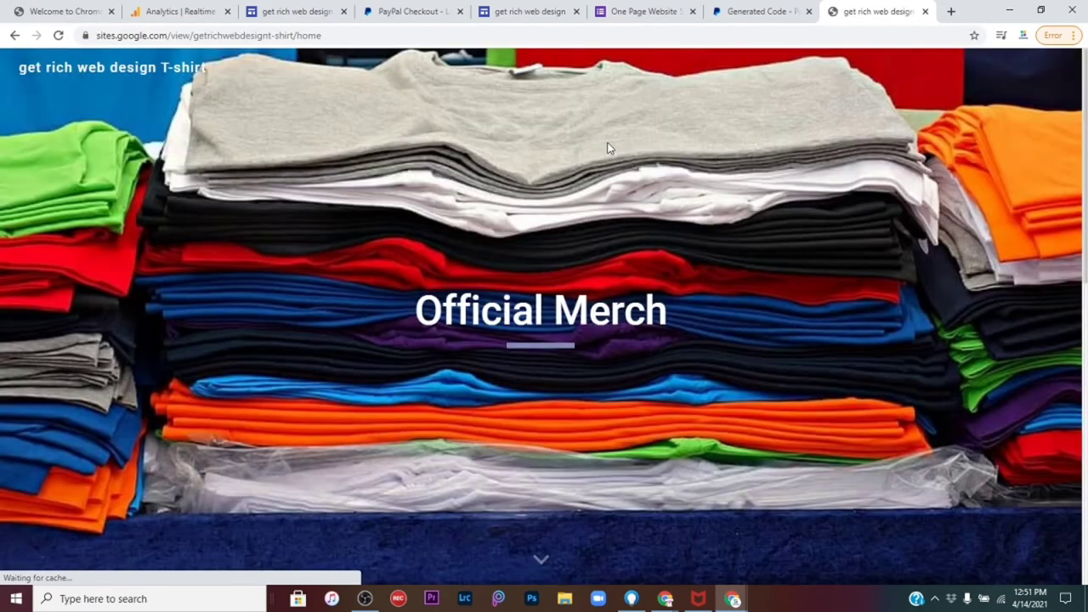
Step: Look through the published page from the header to the footer, and open it for editing
scroll(473, 371, "down", 8)
scroll(466, 359, "down", 3)
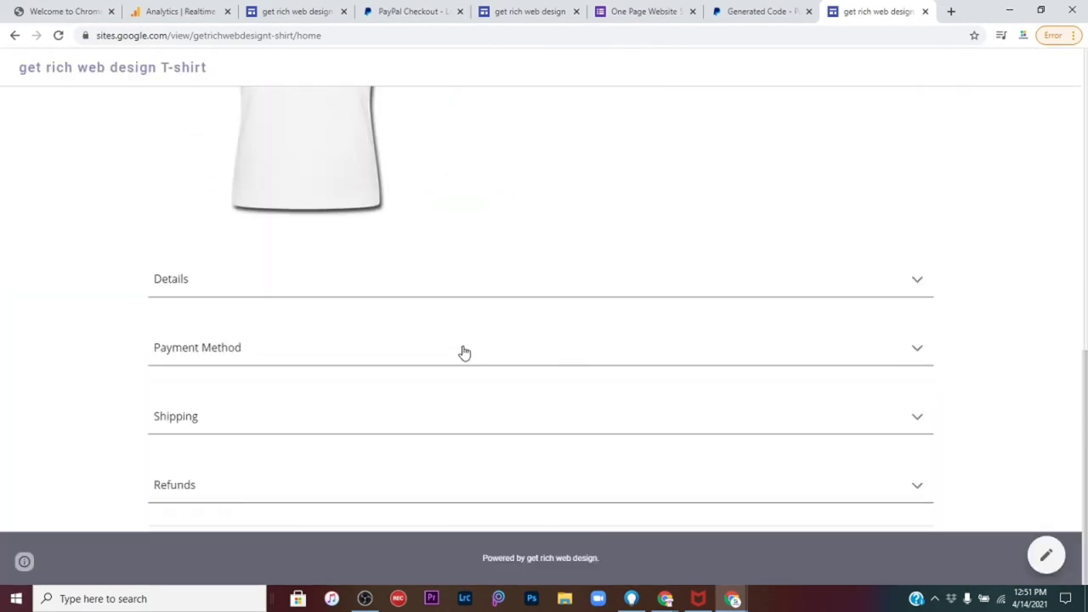
scroll(459, 344, "up", 10)
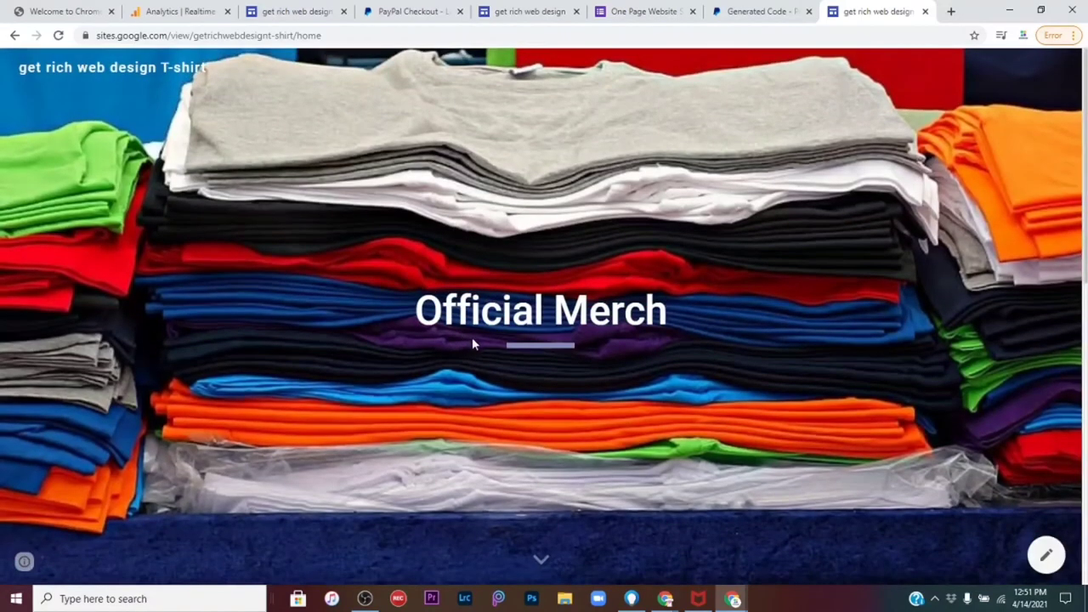
scroll(472, 340, "down", 10)
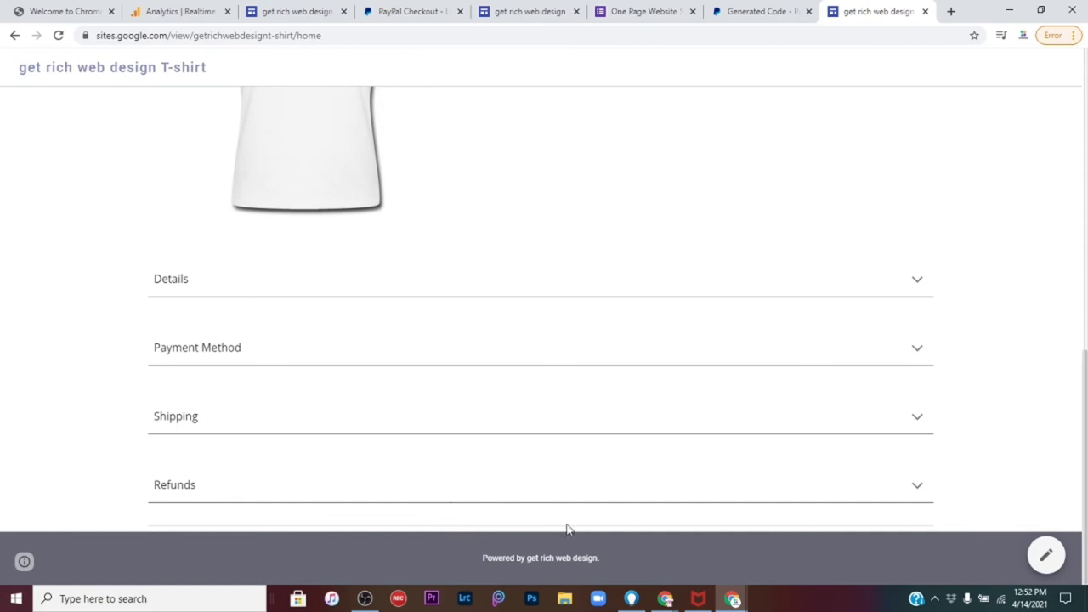
scroll(569, 527, "up", 2)
left_click(1045, 556)
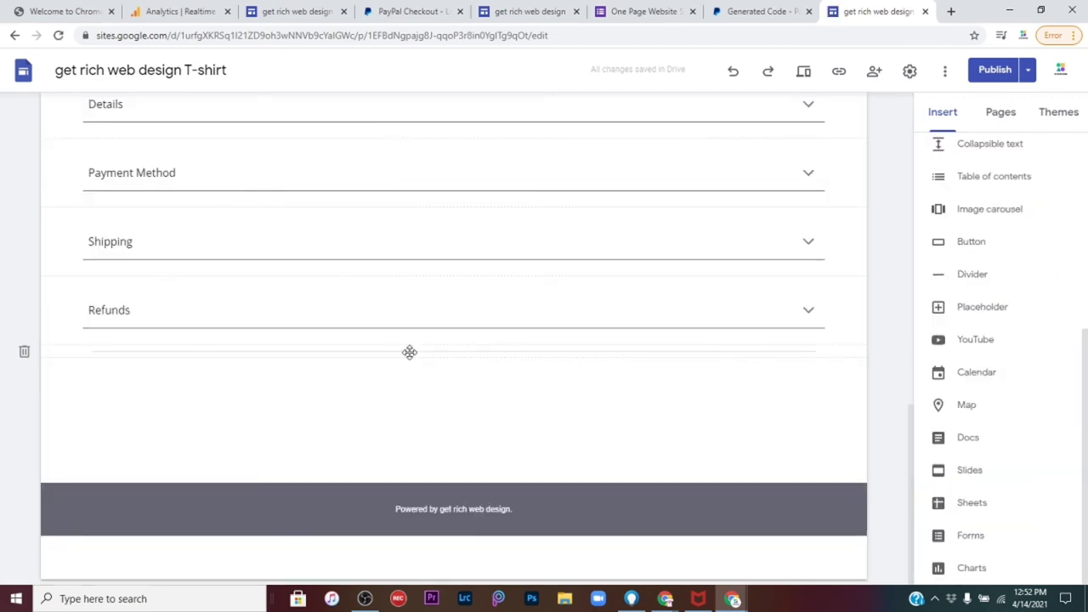
Step: Try an empty text box below the divider as spacing, and check the Refunds section and footer in the phone preview
left_click(963, 184)
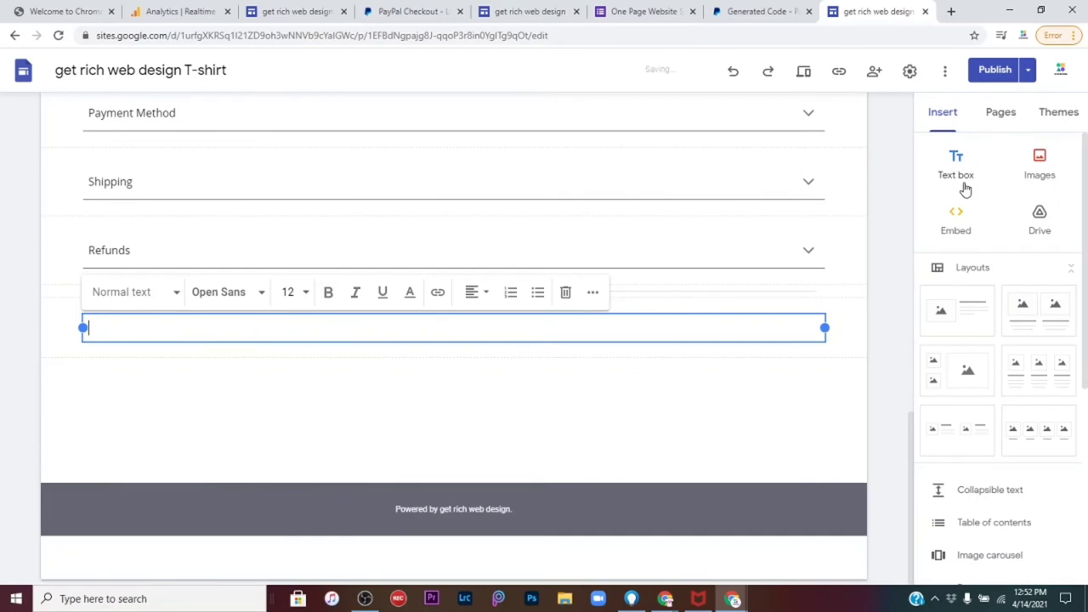
key("ctrl+shift+p")
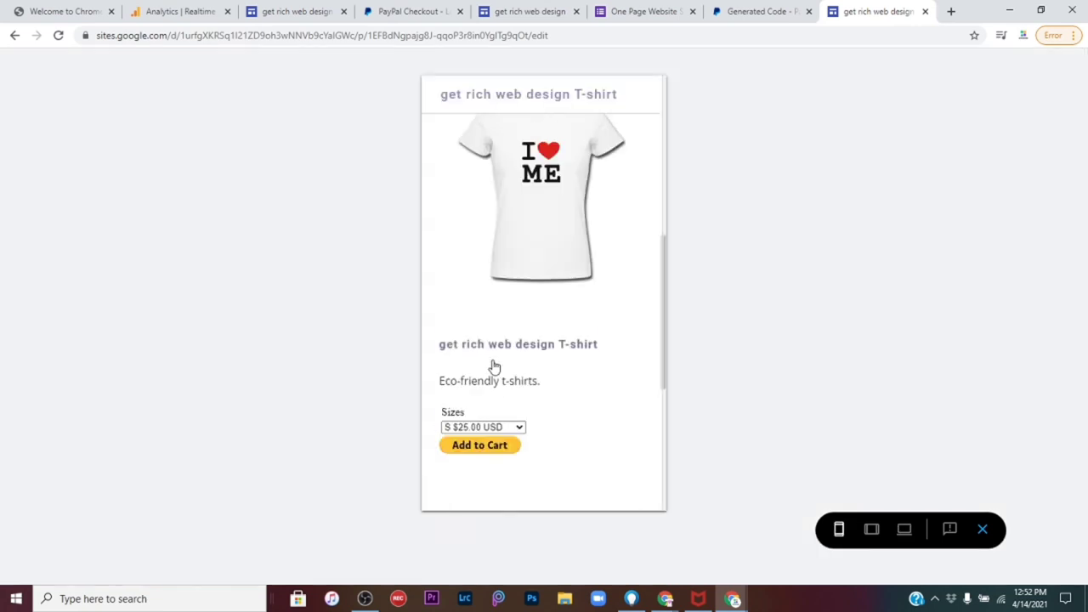
scroll(493, 366, "down", 4)
scroll(493, 366, "down", 1)
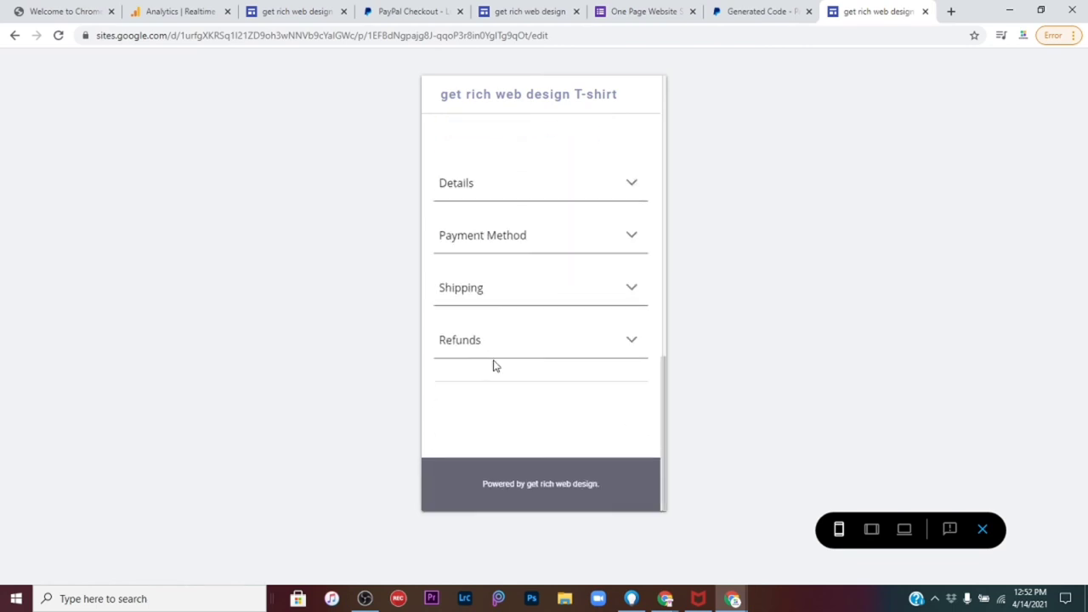
left_click(633, 342)
left_click(633, 343)
left_click(983, 529)
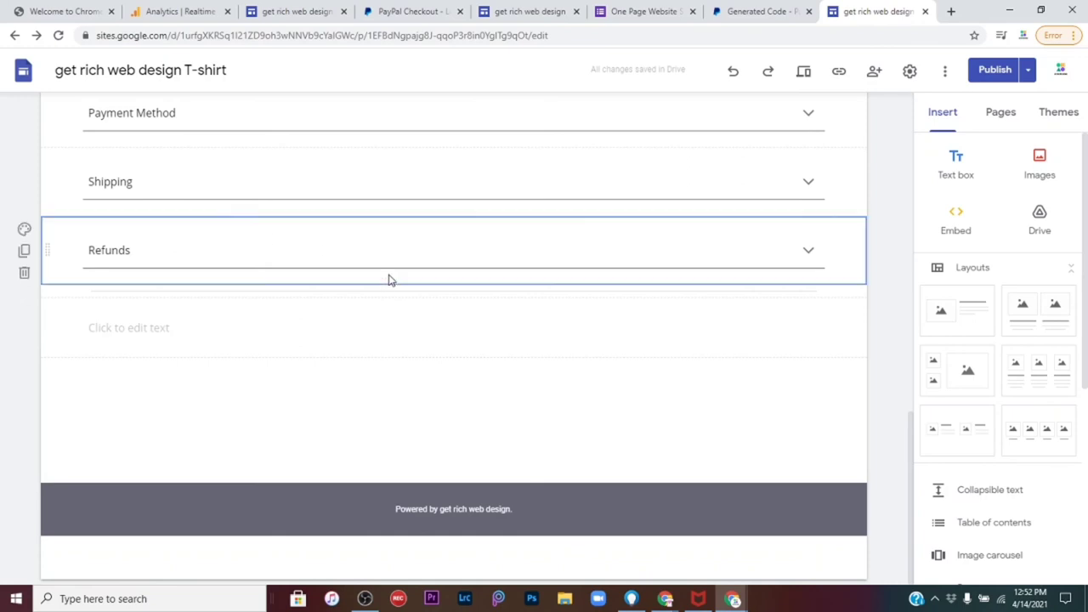
Step: Insert an empty text box between the Refunds section and the divider, and check the spacing in the phone preview
left_click(945, 165)
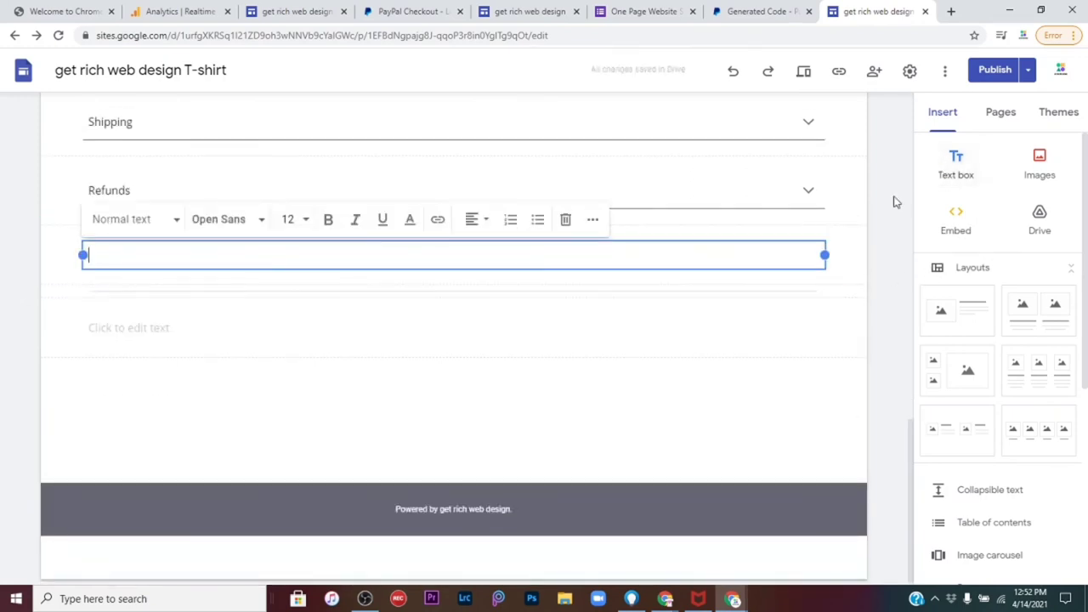
left_click(806, 74)
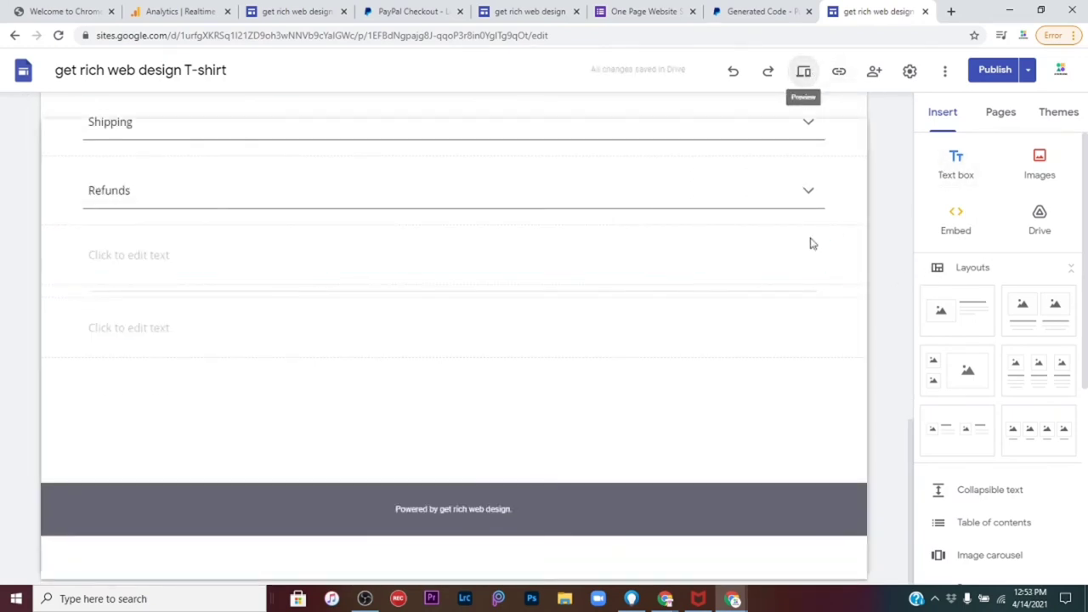
scroll(595, 362, "down", 10)
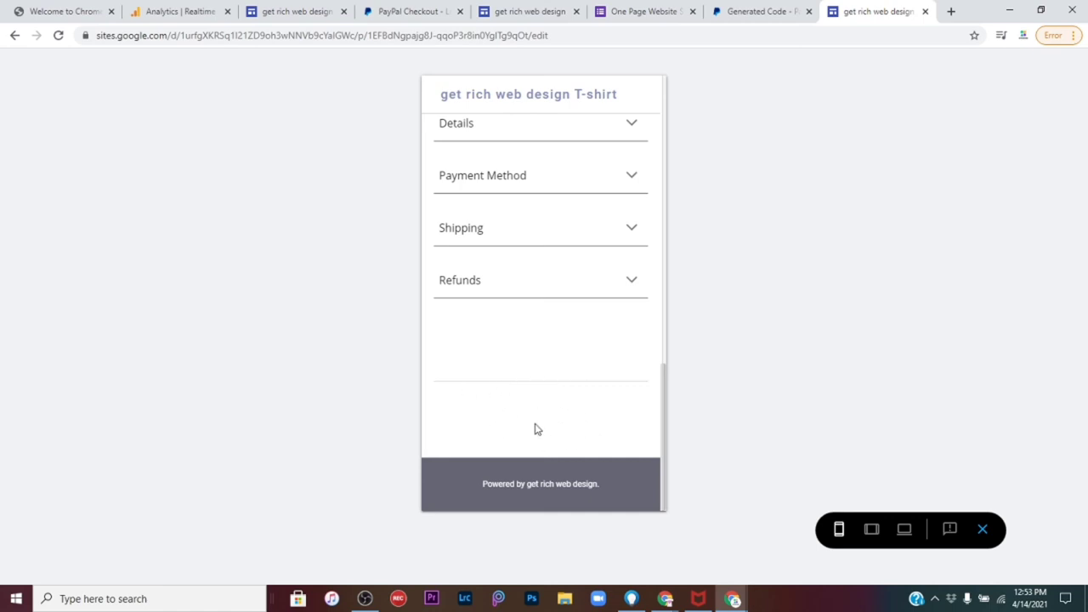
left_click(982, 531)
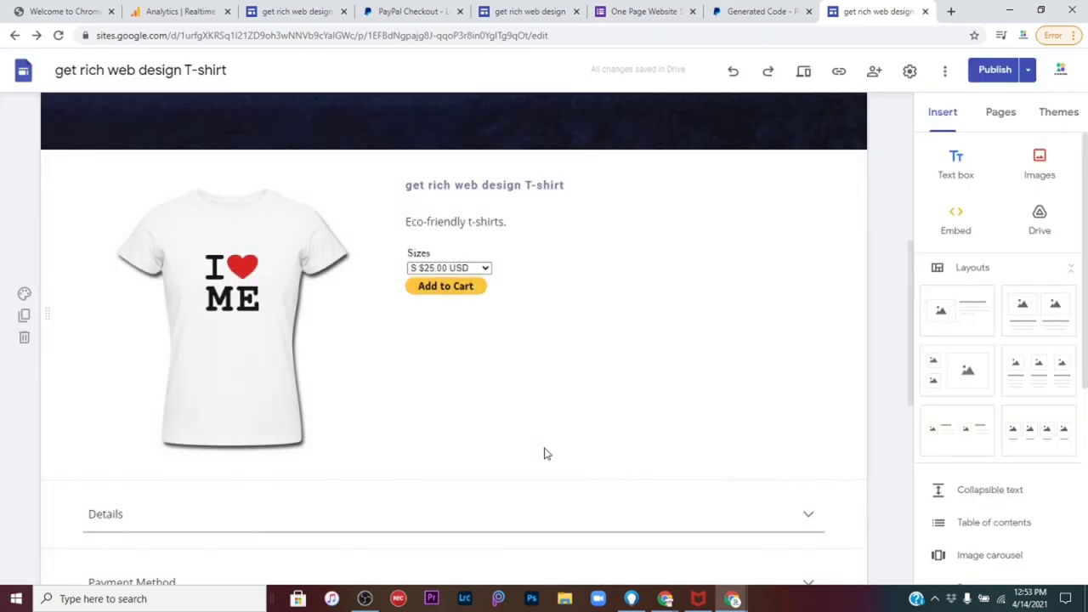
Step: Delete the empty text box below the divider and recheck the end of the page in the phone preview
scroll(543, 439, "down", 3)
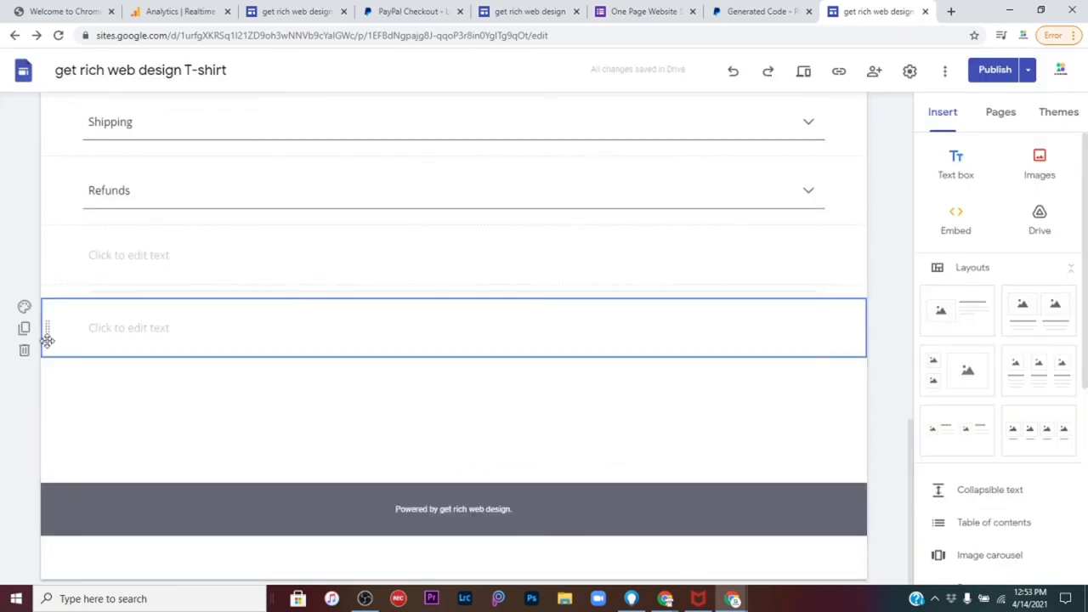
left_click(23, 352)
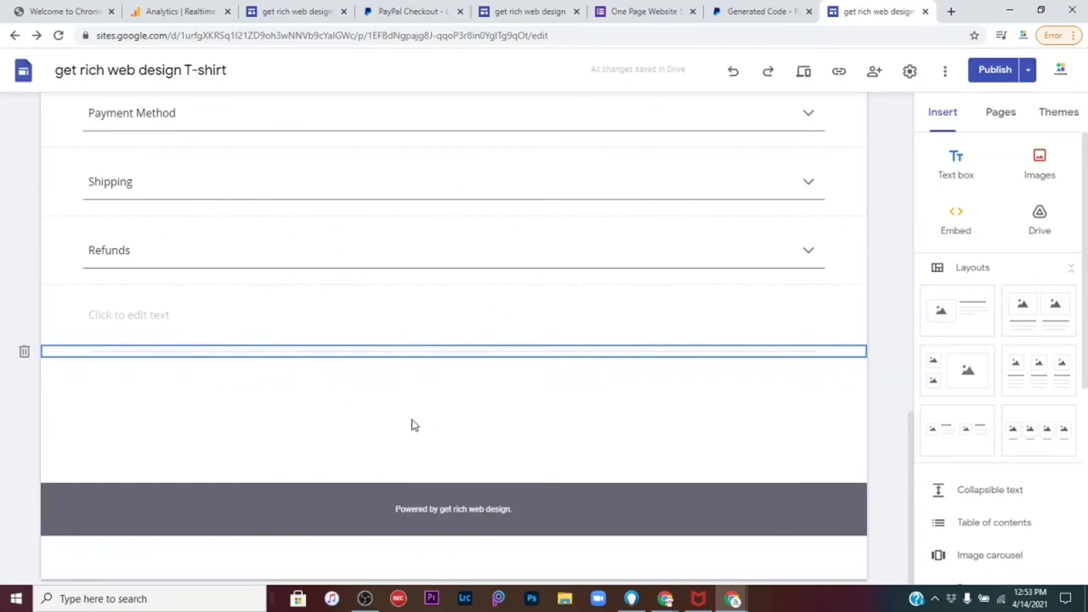
left_click(803, 71)
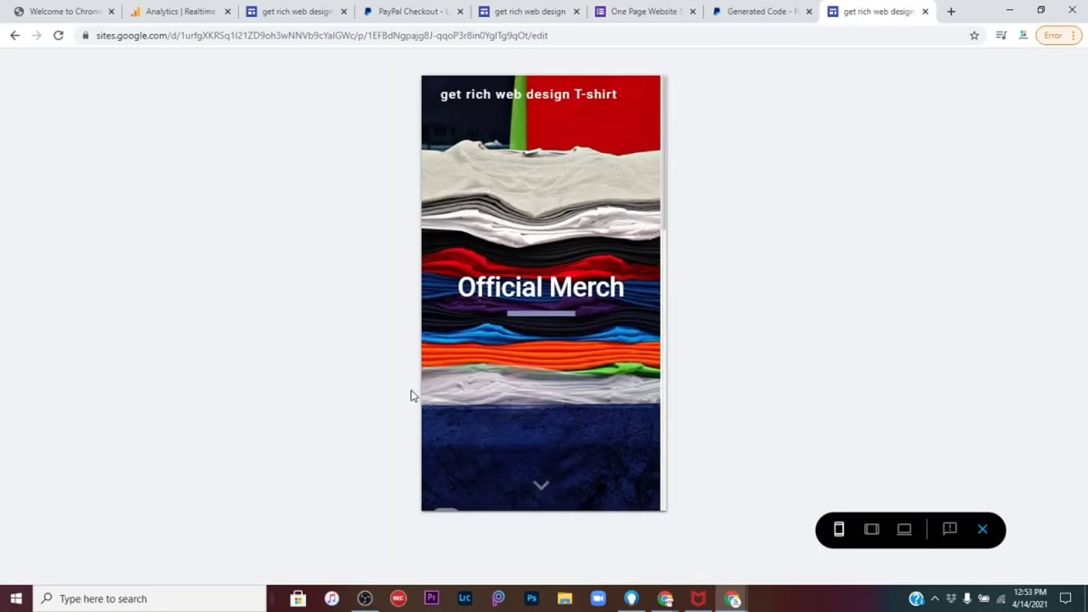
scroll(462, 397, "down", 10)
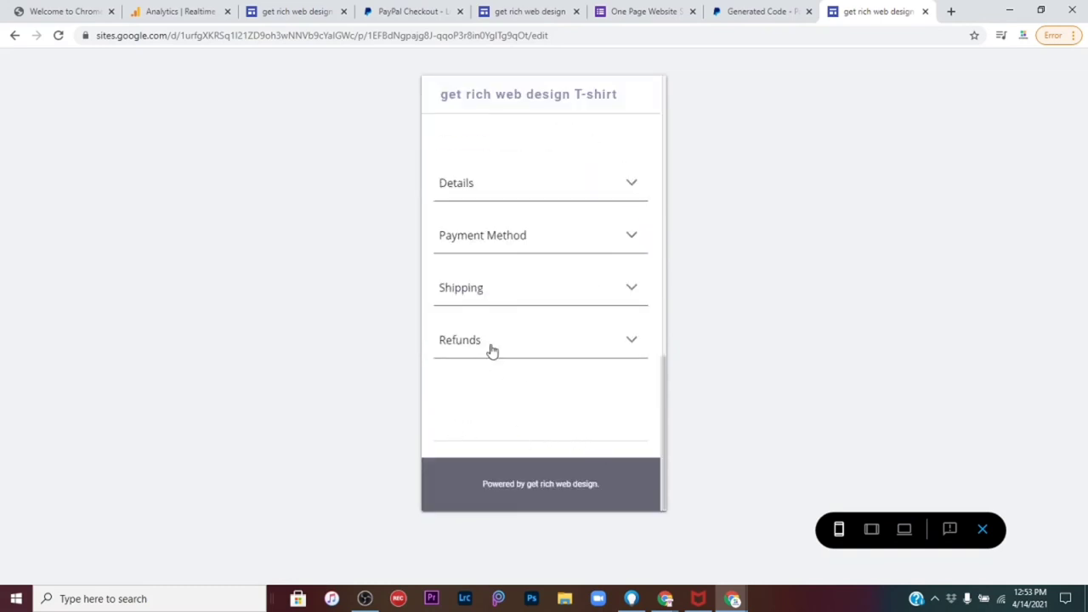
left_click(982, 531)
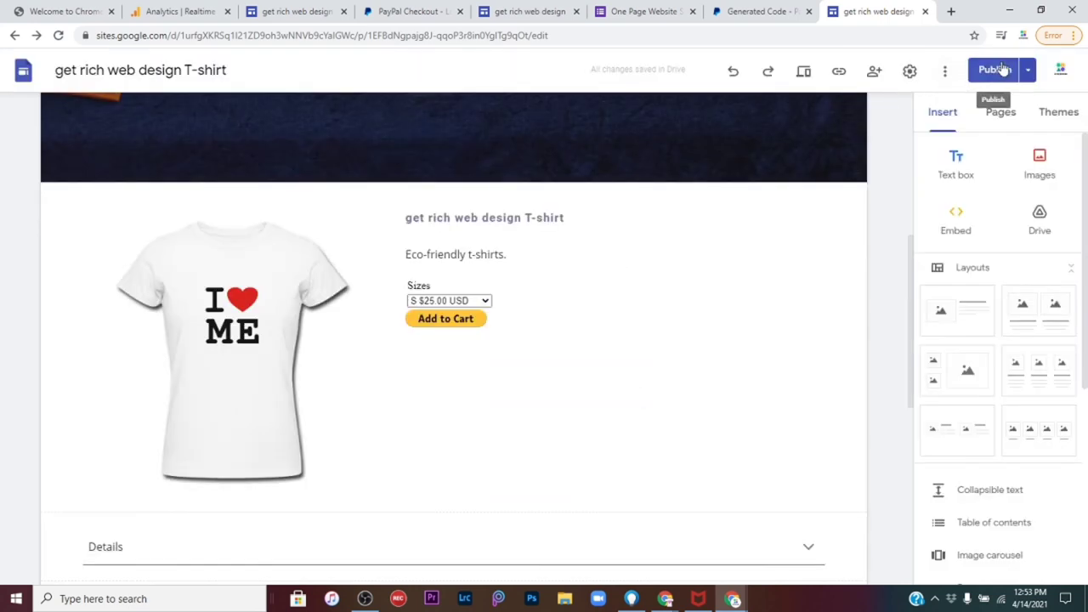
Step: Publish the page with its updated spacing above the footer
left_click(995, 70)
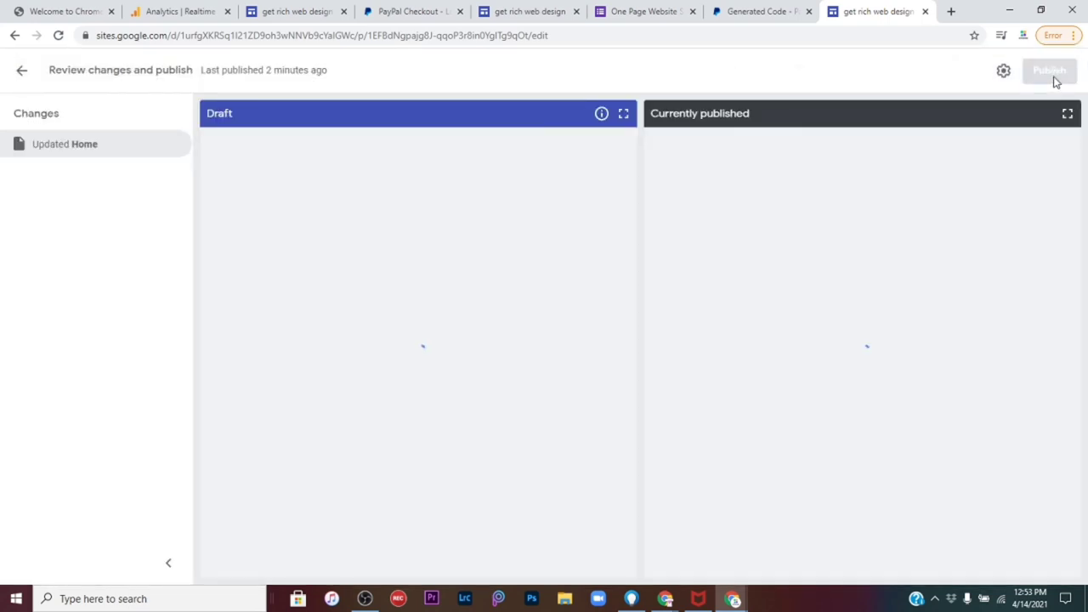
left_click(1052, 73)
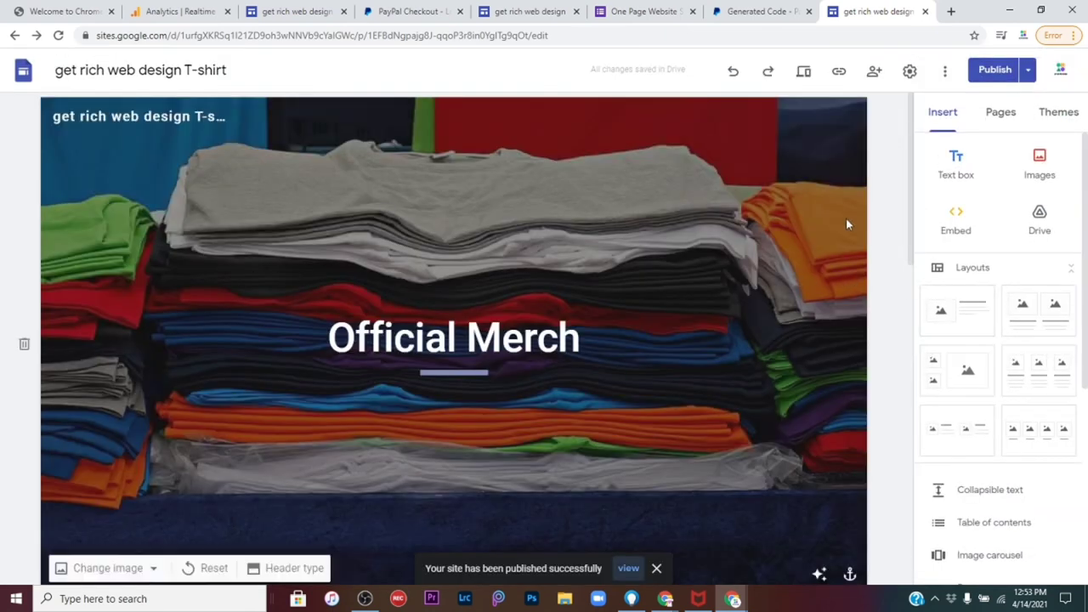
left_click(943, 72)
left_click(911, 73)
left_click(910, 73)
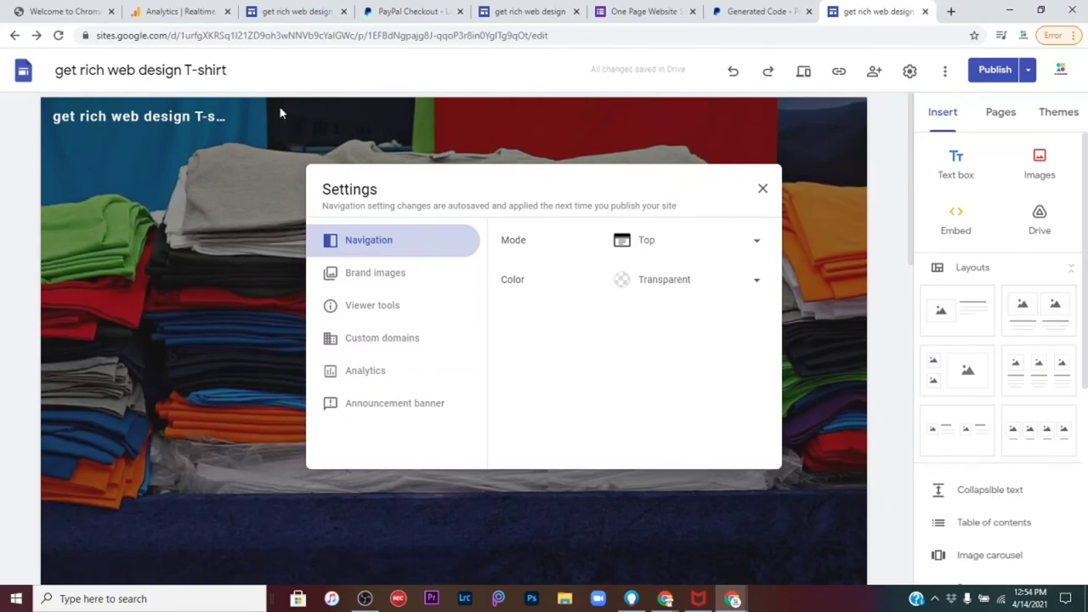
left_click(835, 76)
Step: Examine the full address in the published site link, and close the link window
left_click(838, 73)
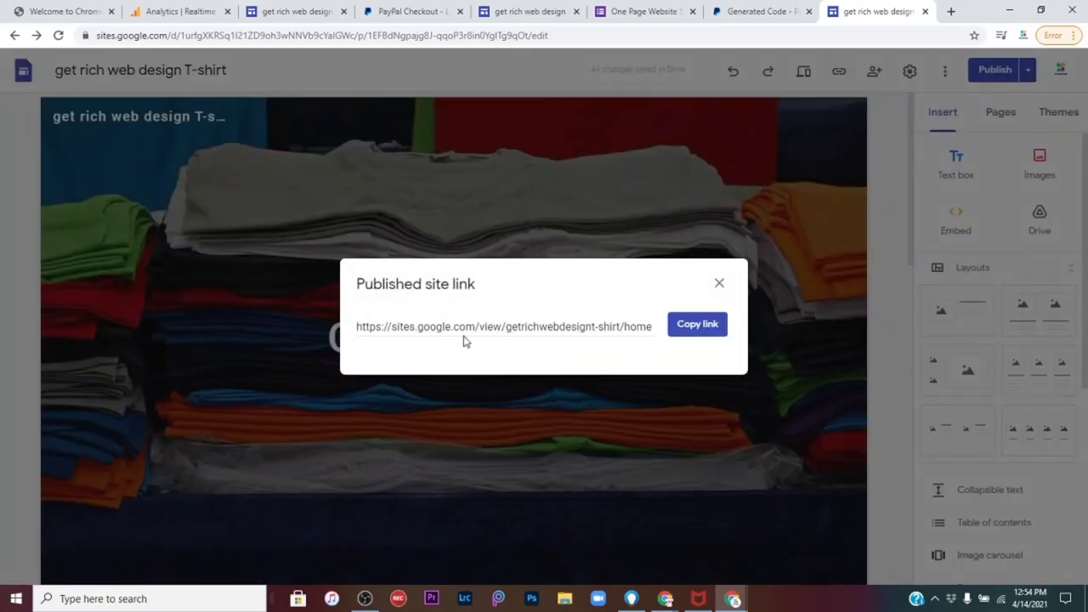
left_click(367, 333)
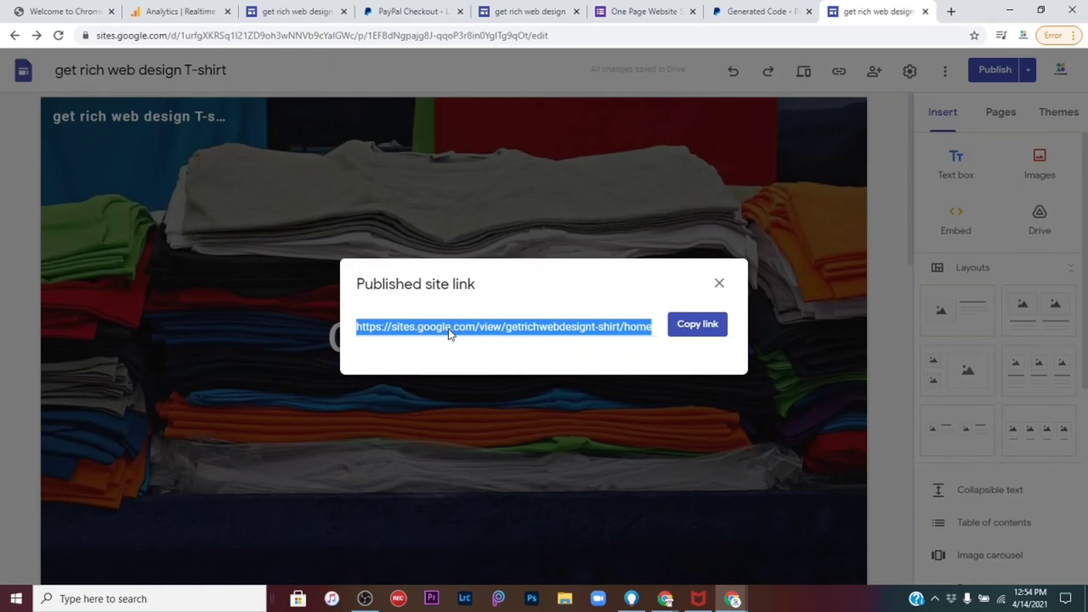
left_click(720, 283)
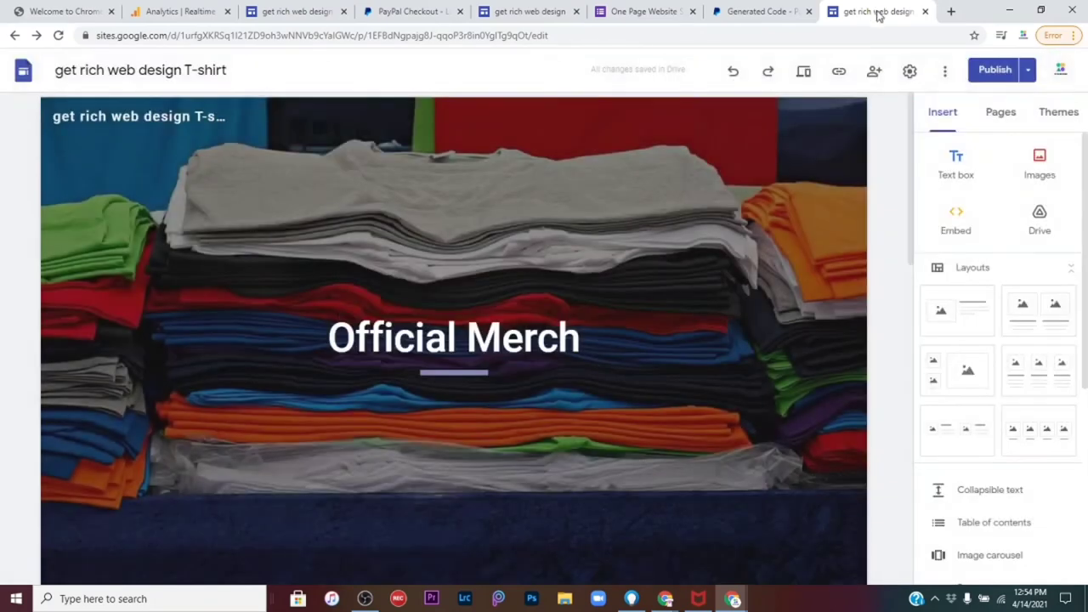
left_click(951, 11)
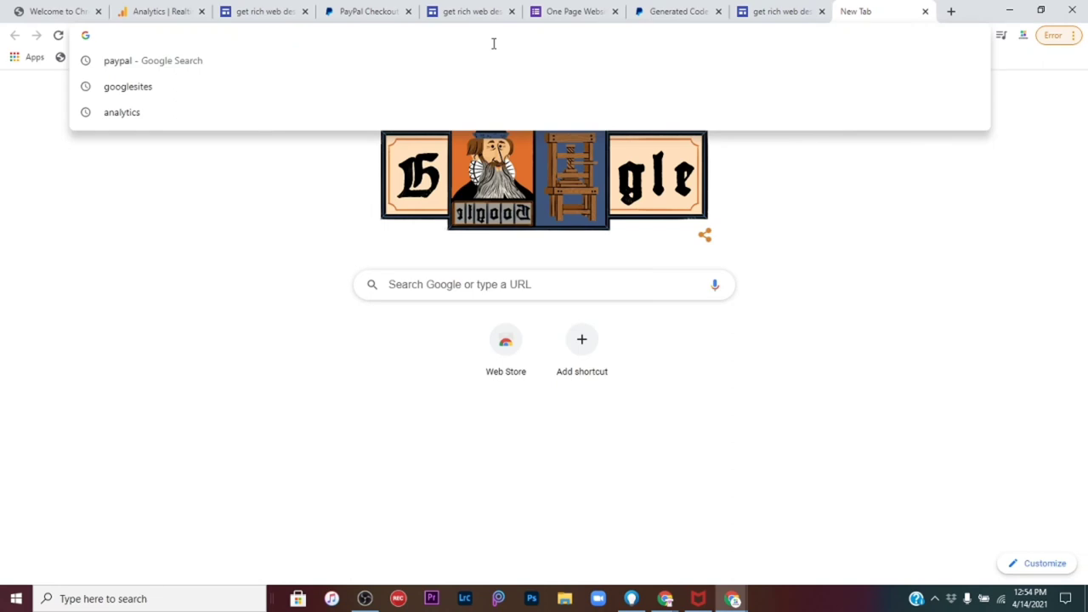
type("WWW.")
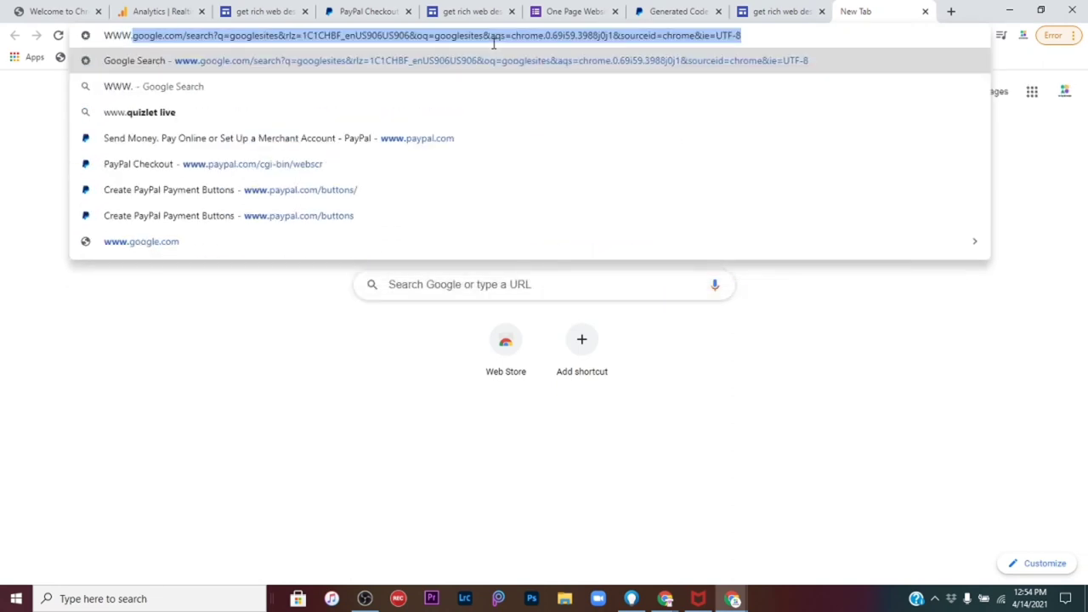
type("GET")
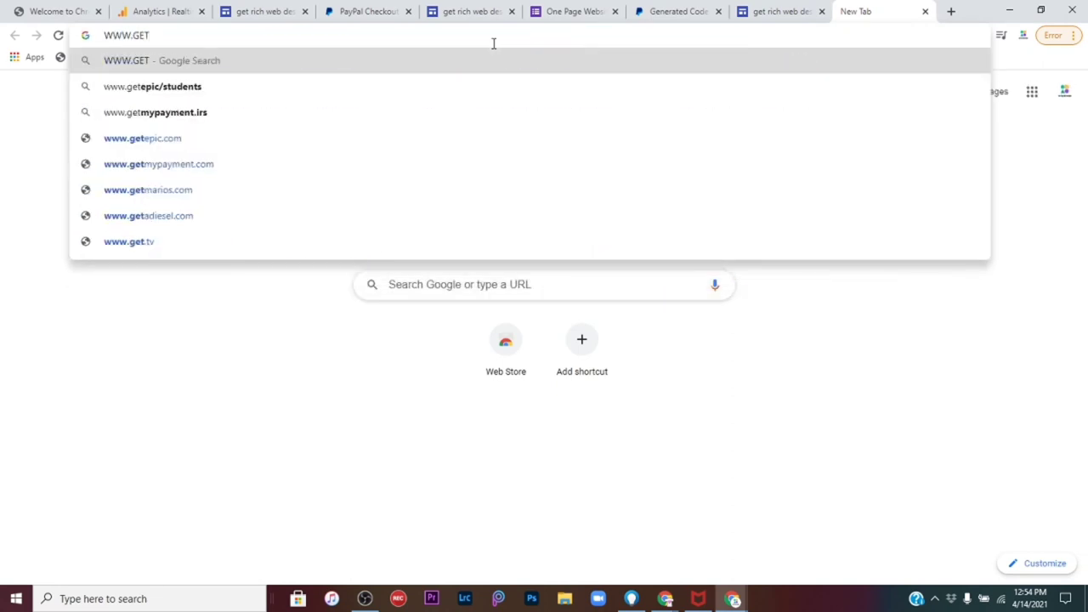
type("RICH")
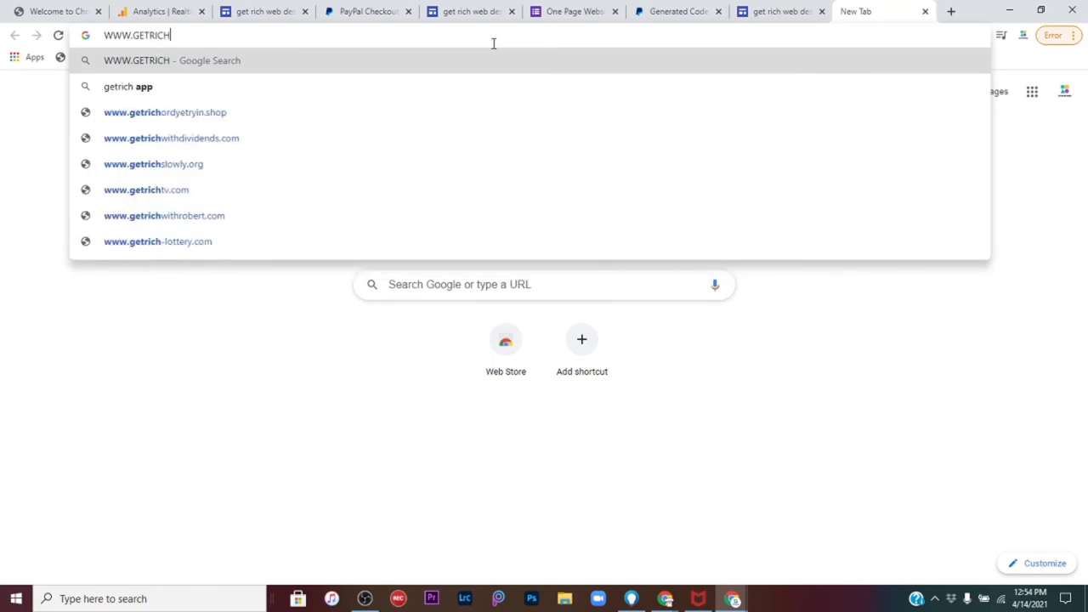
type("W")
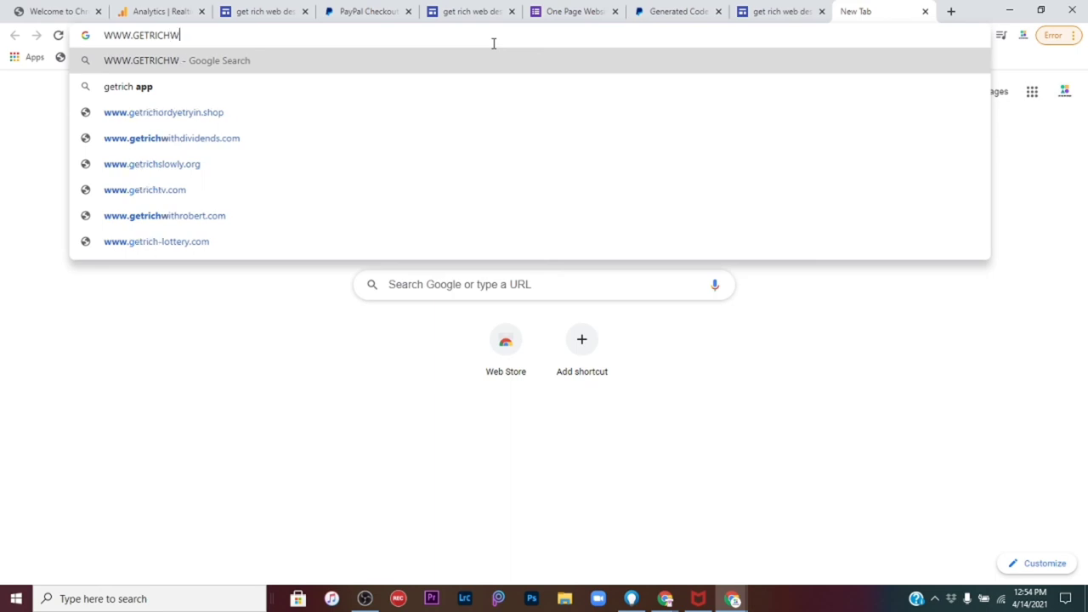
type("EBDES")
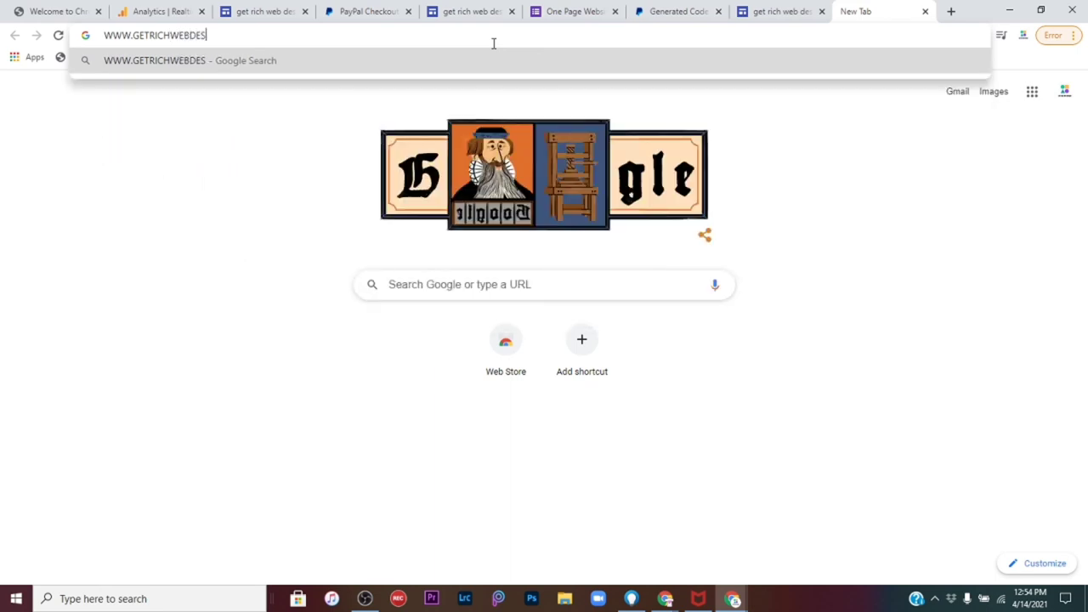
type("IGNT")
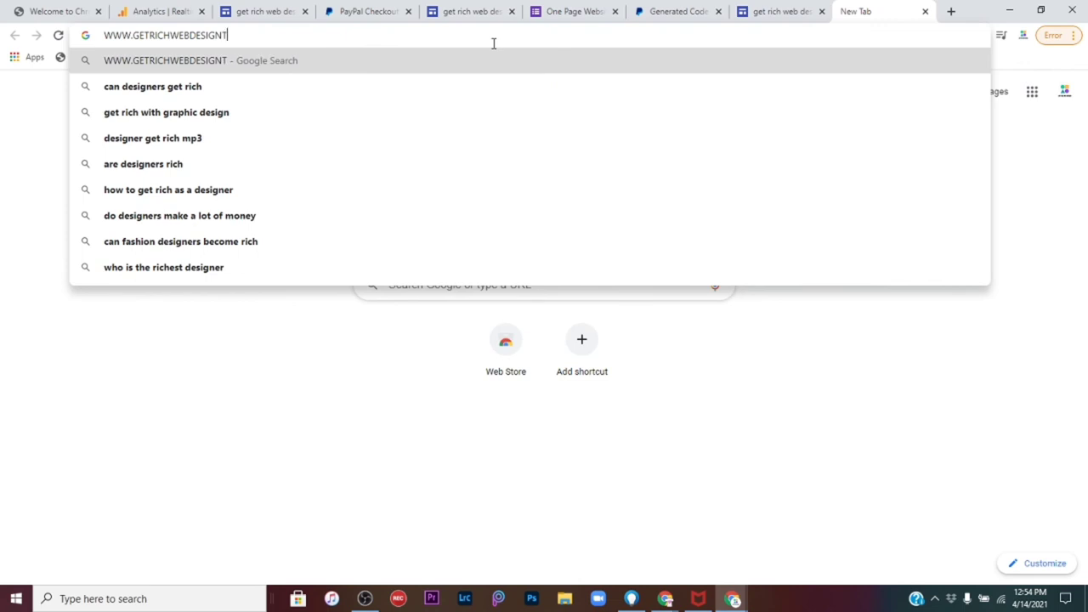
type("SH")
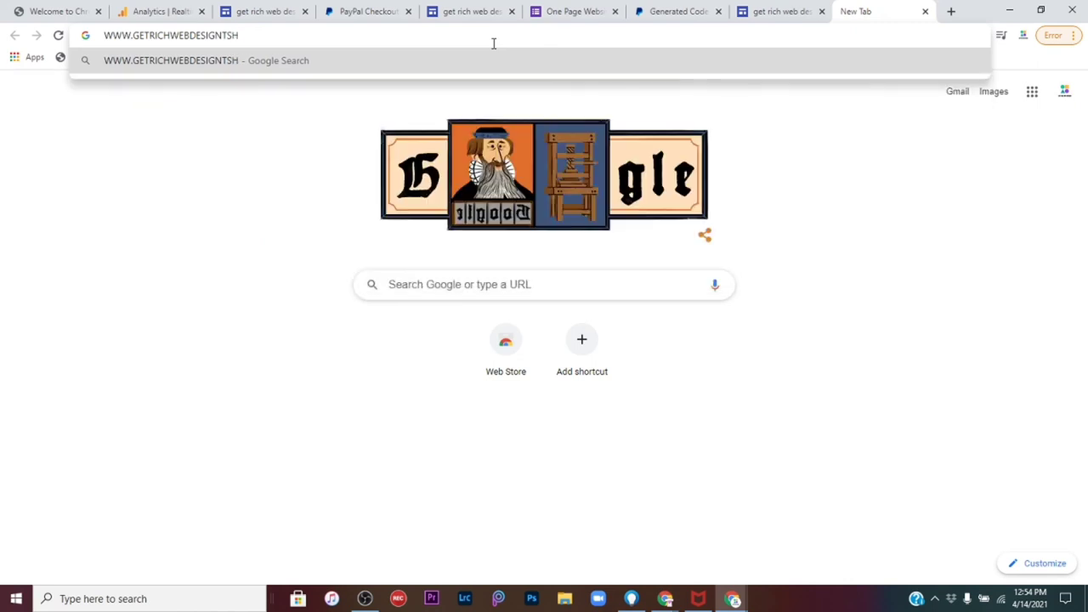
type("IRT")
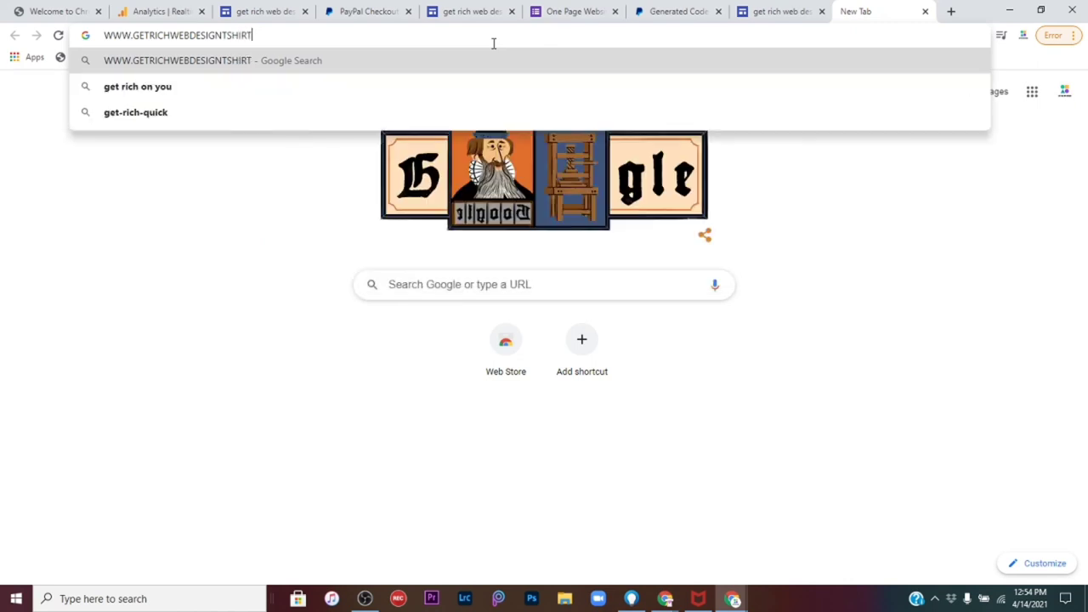
type(".COM")
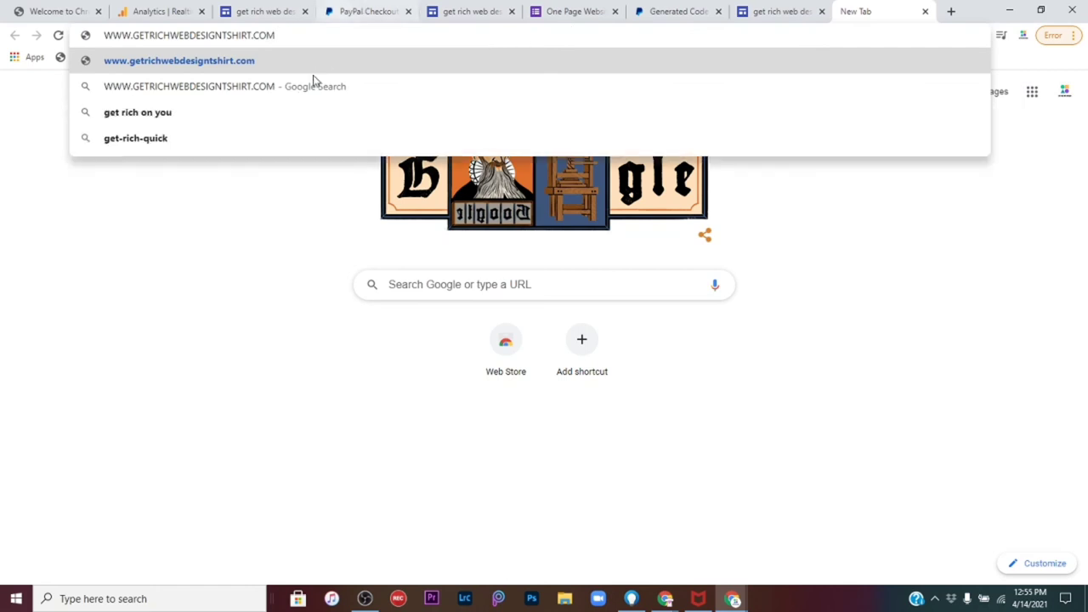
left_click_drag(285, 35, 97, 36)
right_click(127, 36)
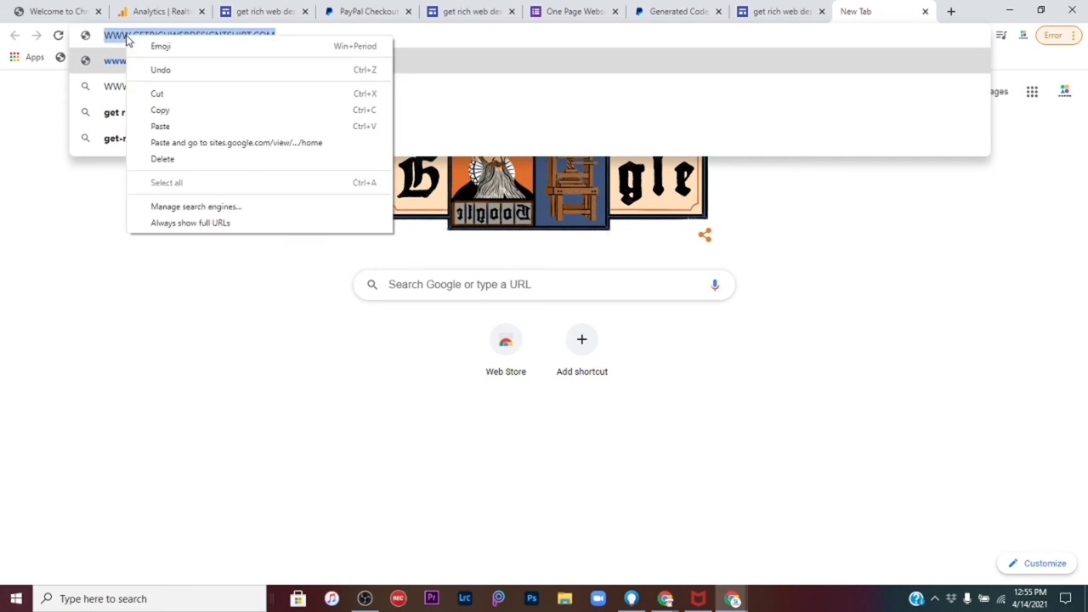
left_click(159, 110)
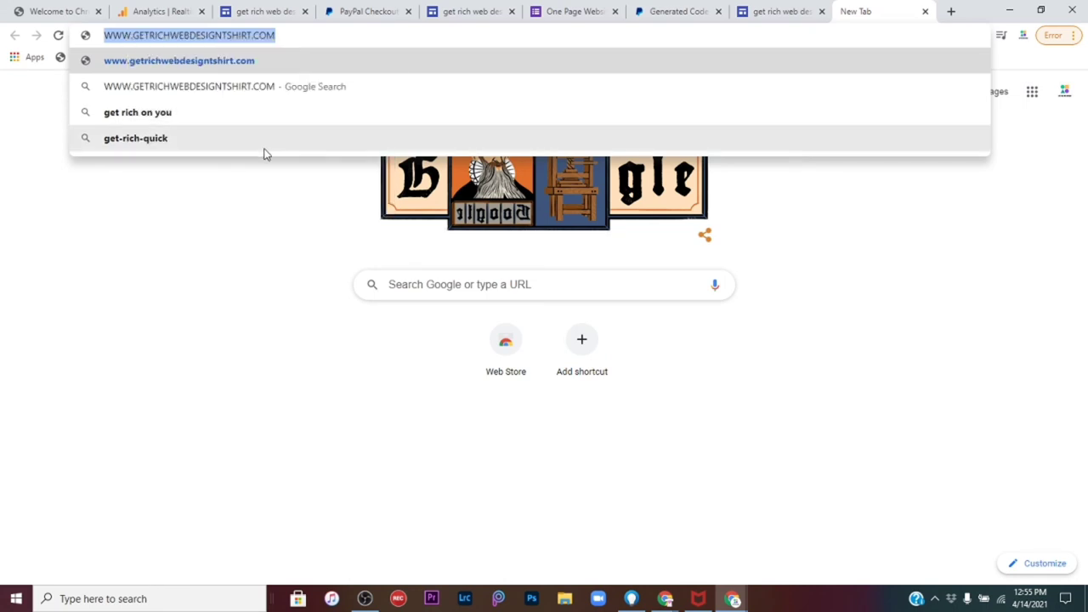
Step: Start the custom domain setup in the T-shirt site's settings and continue with the option to buy a domain
left_click(459, 14)
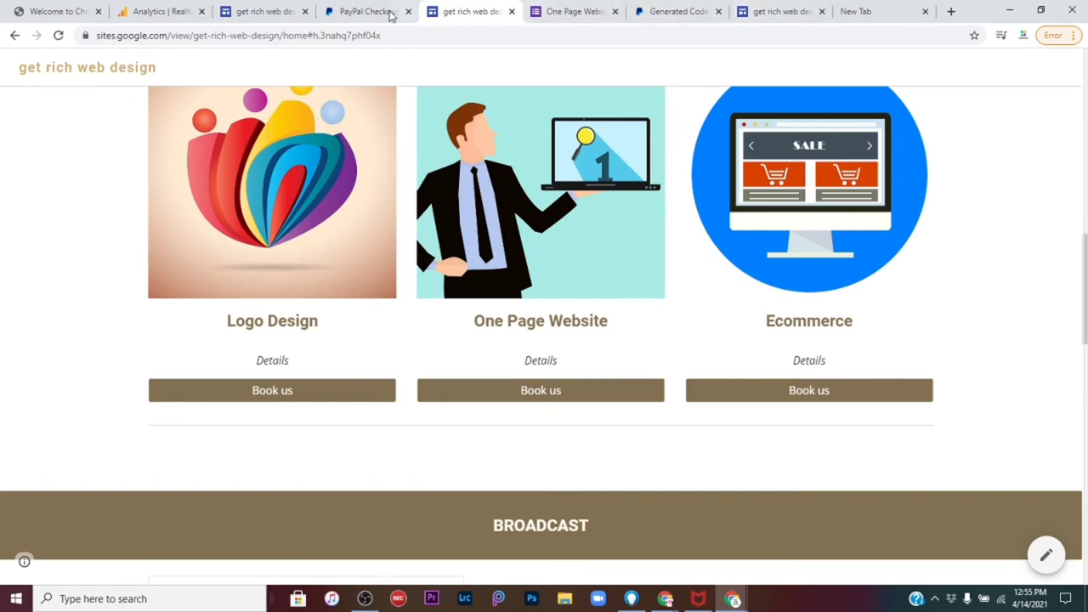
left_click(269, 12)
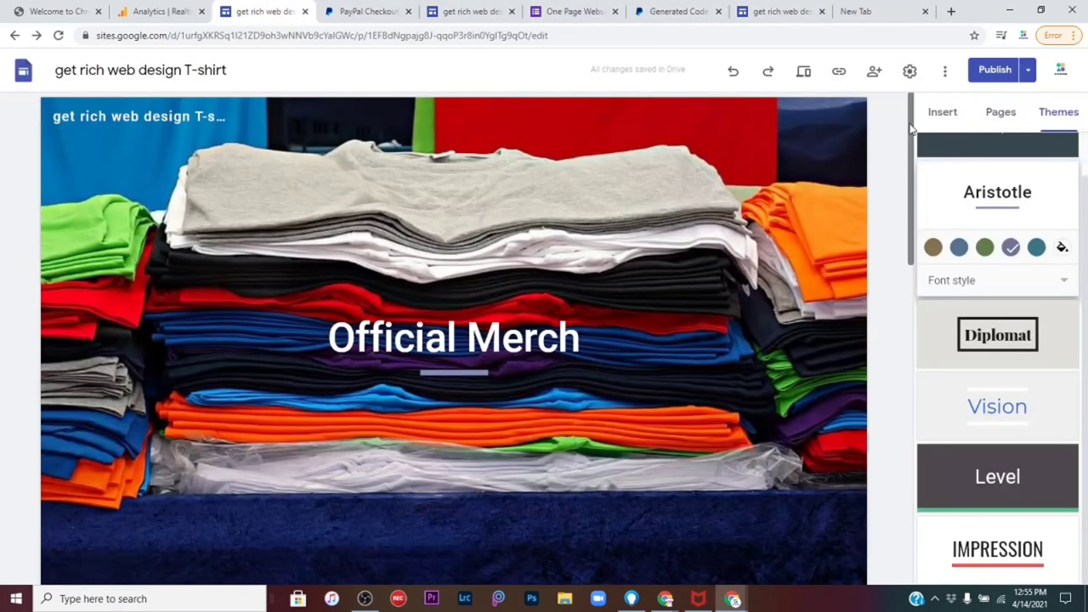
left_click(910, 71)
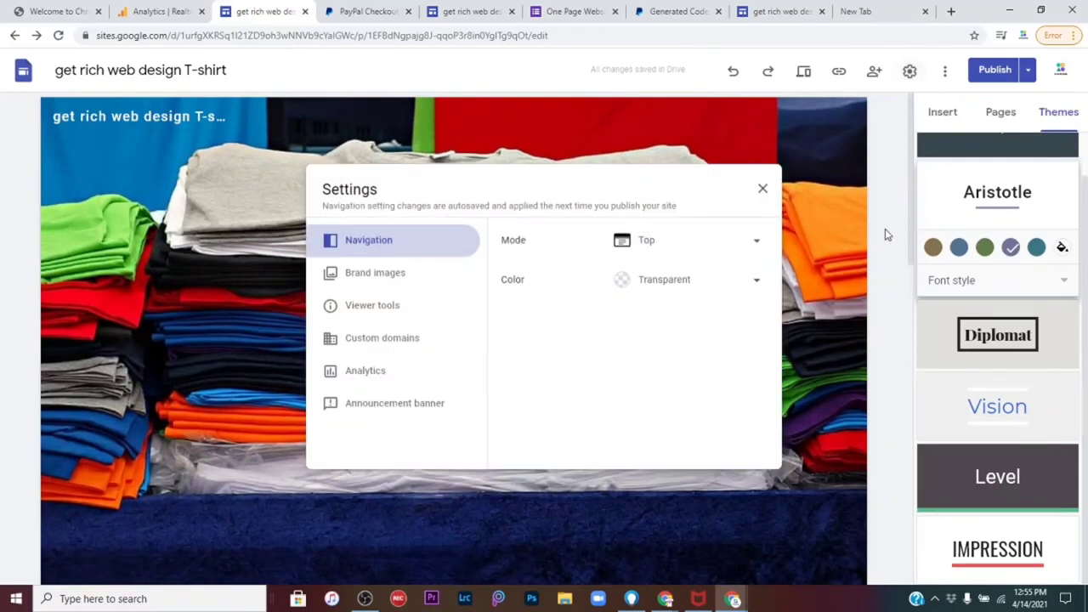
left_click(387, 337)
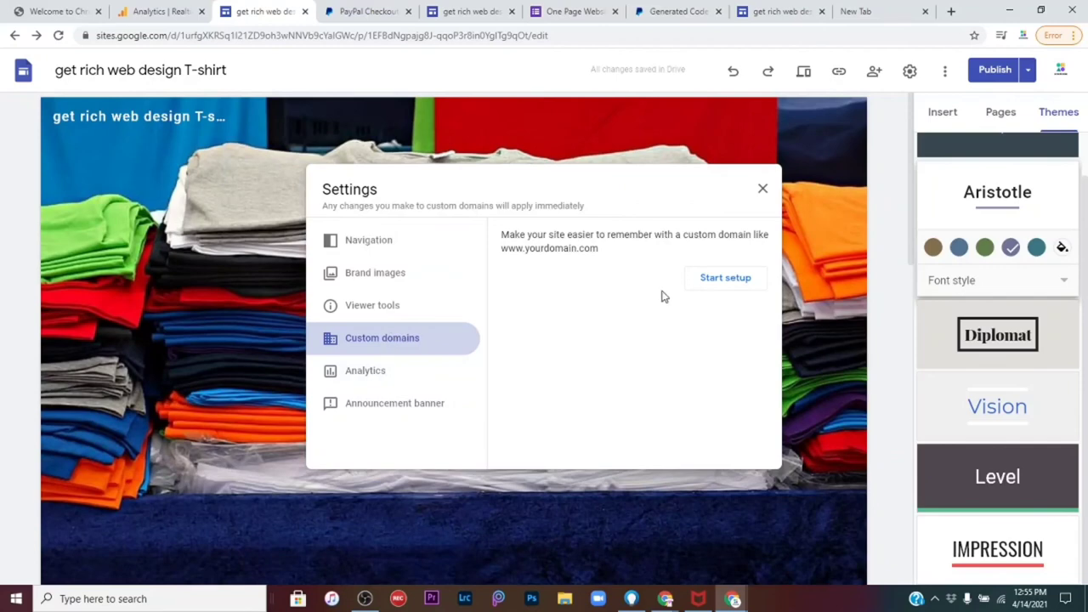
left_click(722, 279)
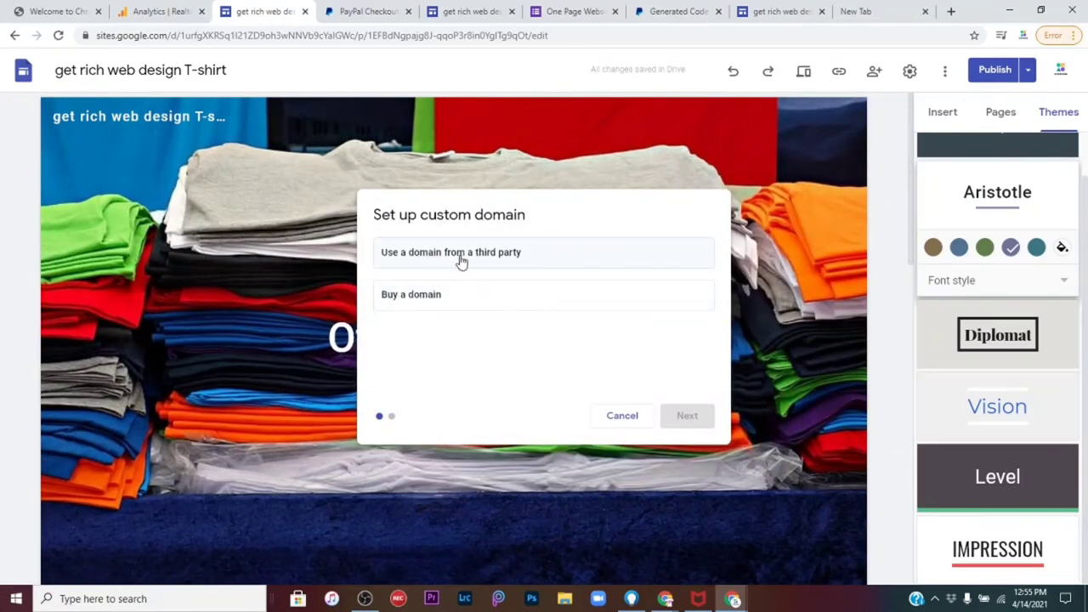
left_click(421, 297)
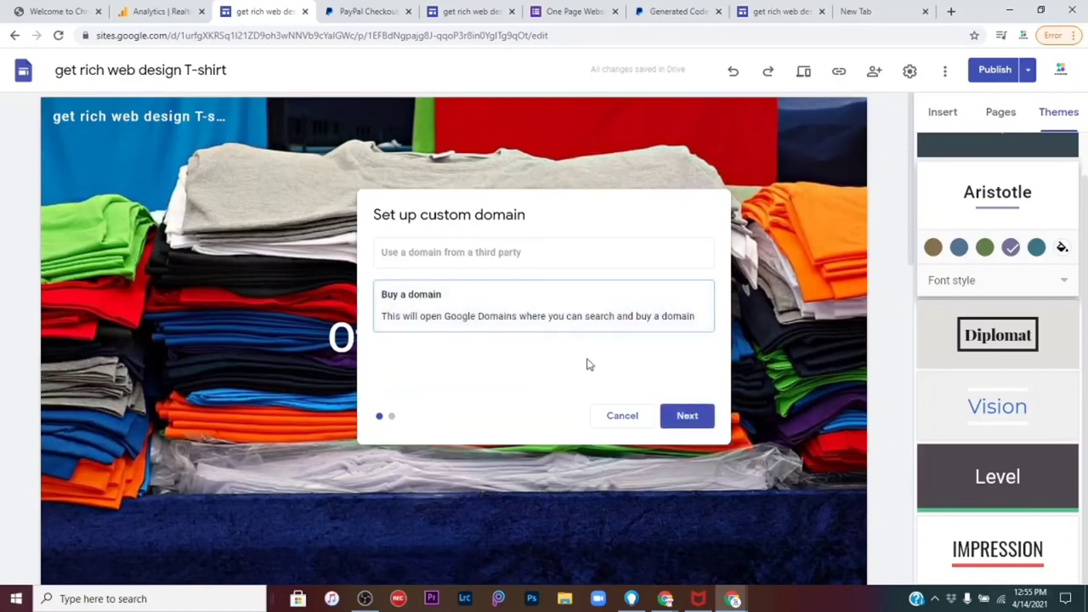
left_click(687, 420)
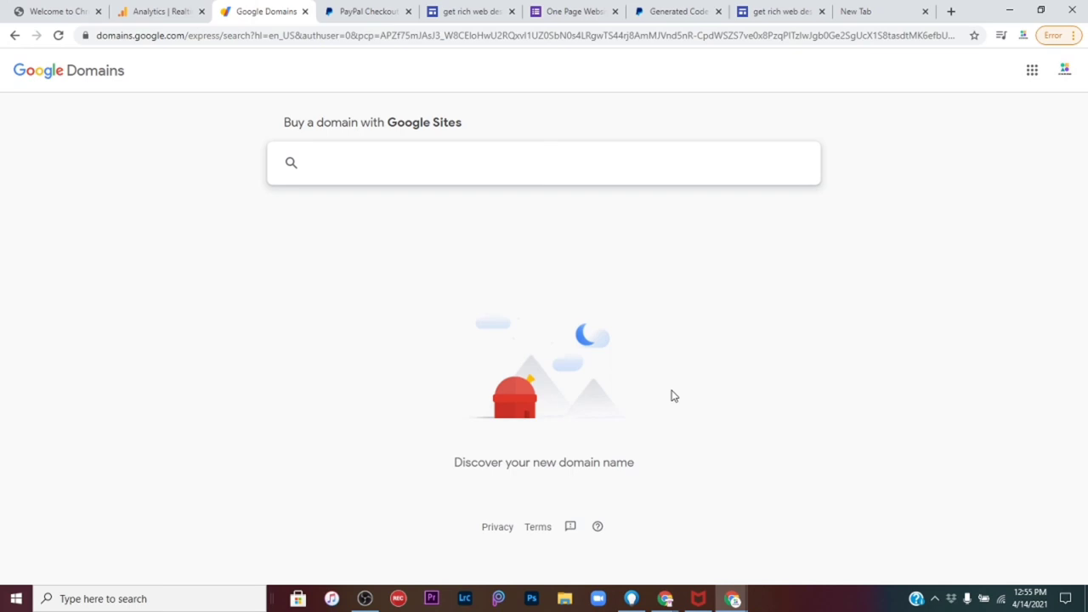
right_click(381, 170)
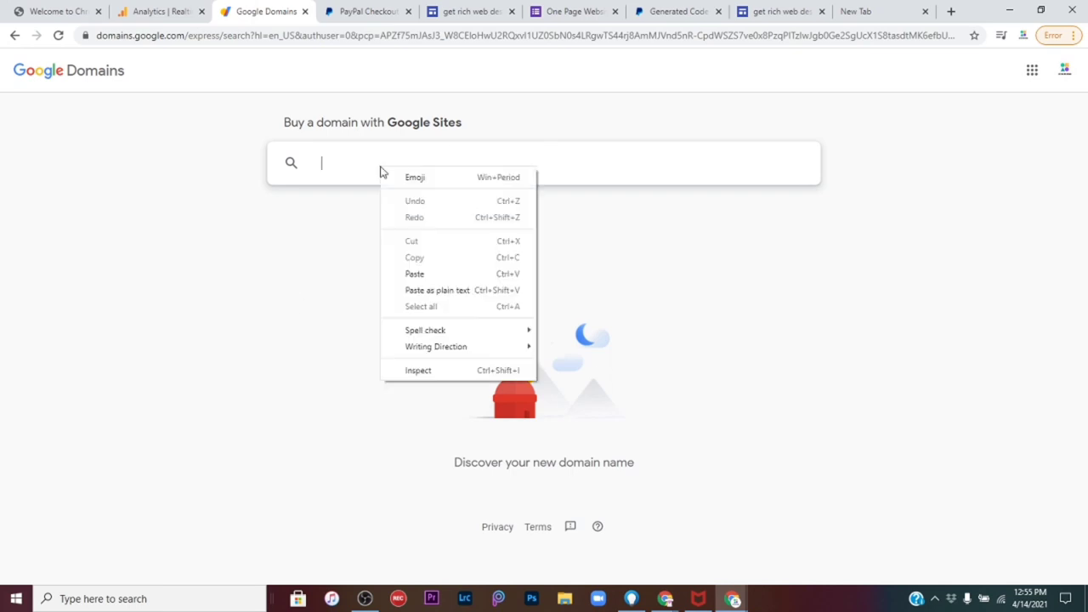
left_click(423, 274)
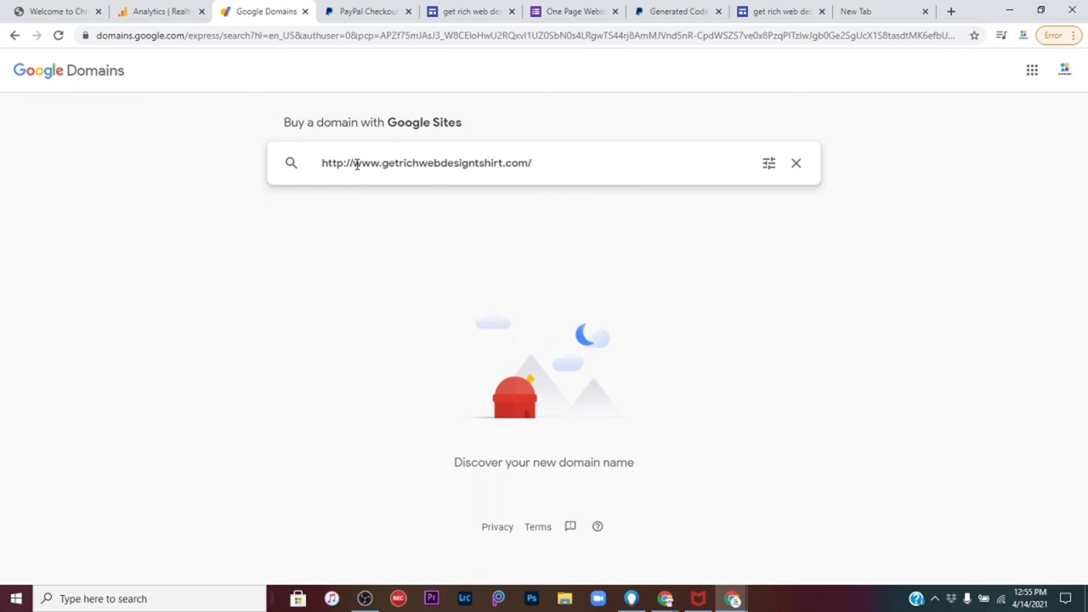
key("BackSpace")
key("BackSpace")
key("BackSpace")
key("BackSpace")
key("BackSpace")
key("BackSpace")
key("BackSpace")
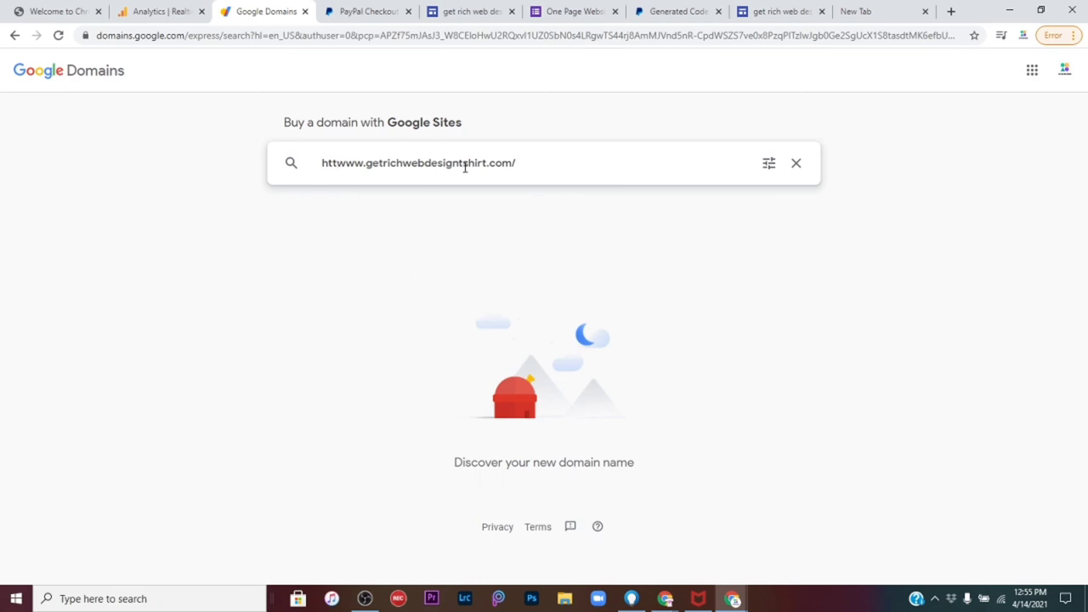
left_click(509, 163)
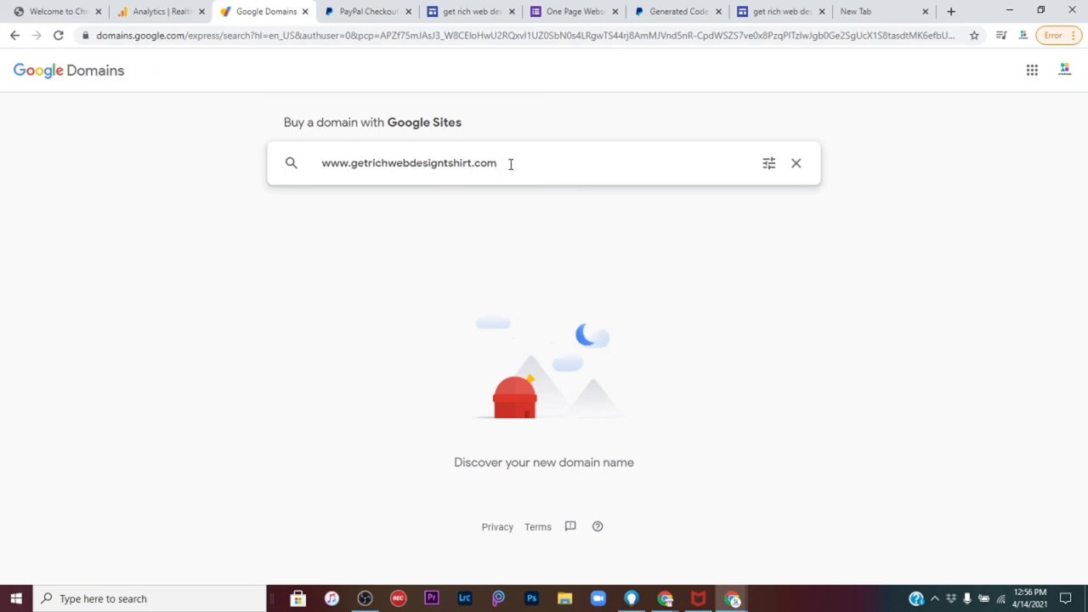
key("Return")
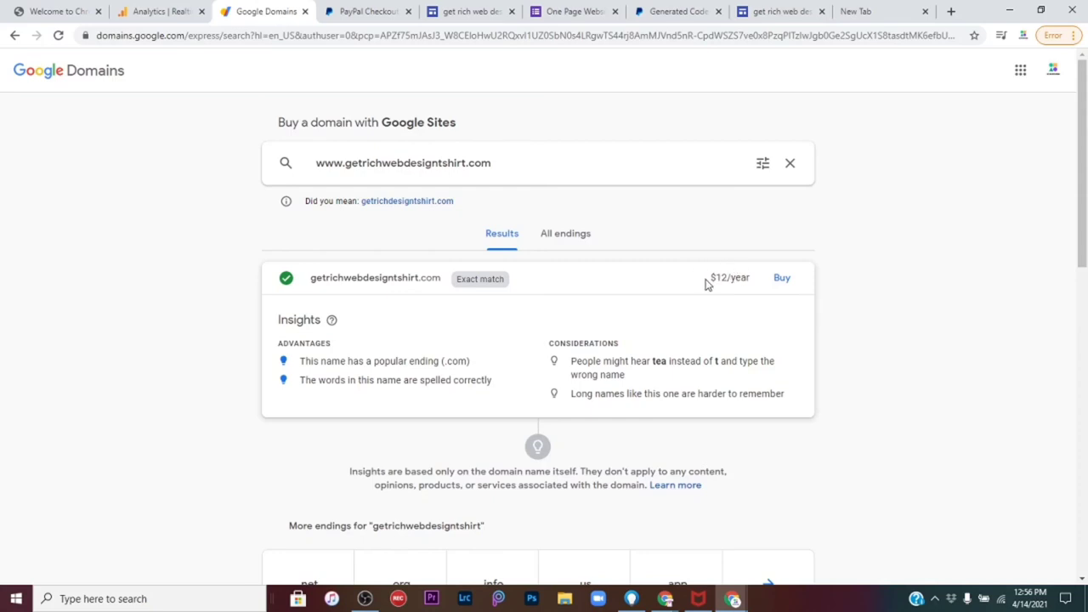
Step: Choose getrichwebdesigntshirt.com for purchase, look through the registration periods up to 10 years, and proceed to checkout with the 1 year term
left_click(781, 280)
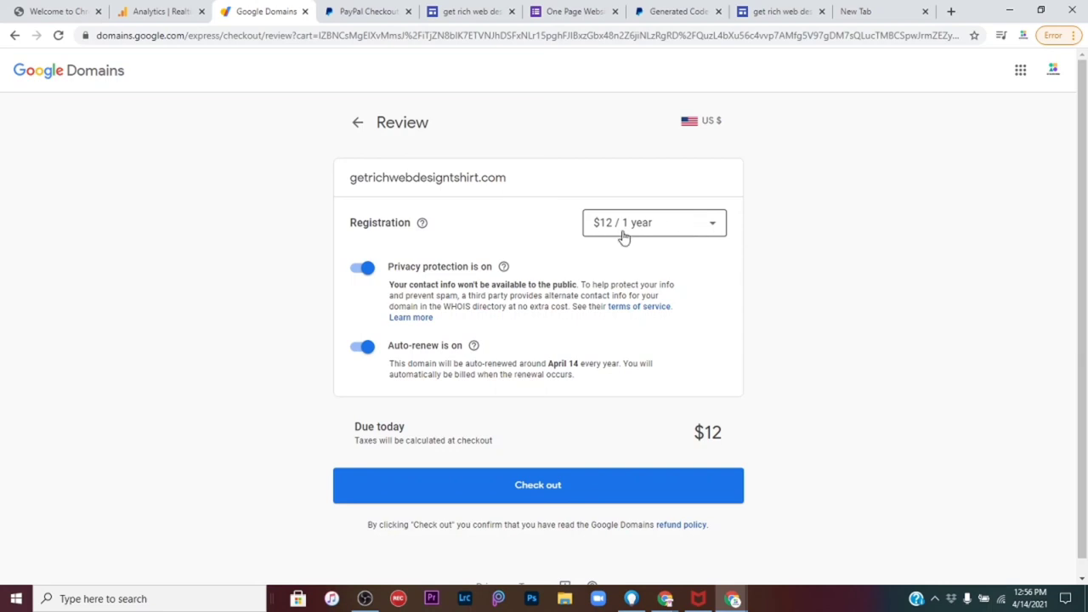
left_click(712, 225)
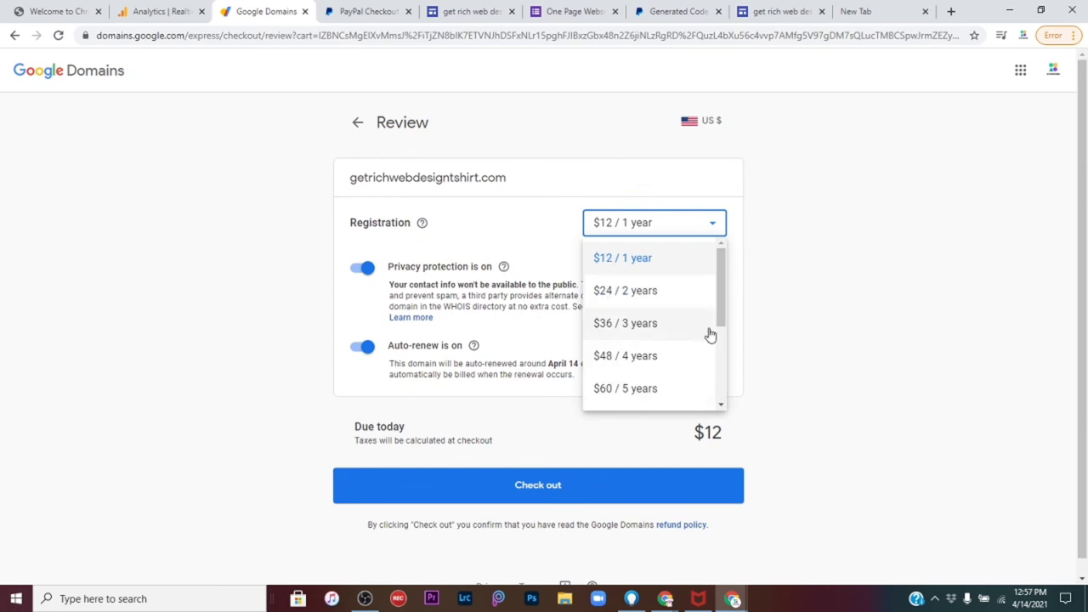
left_click_drag(719, 298, 720, 391)
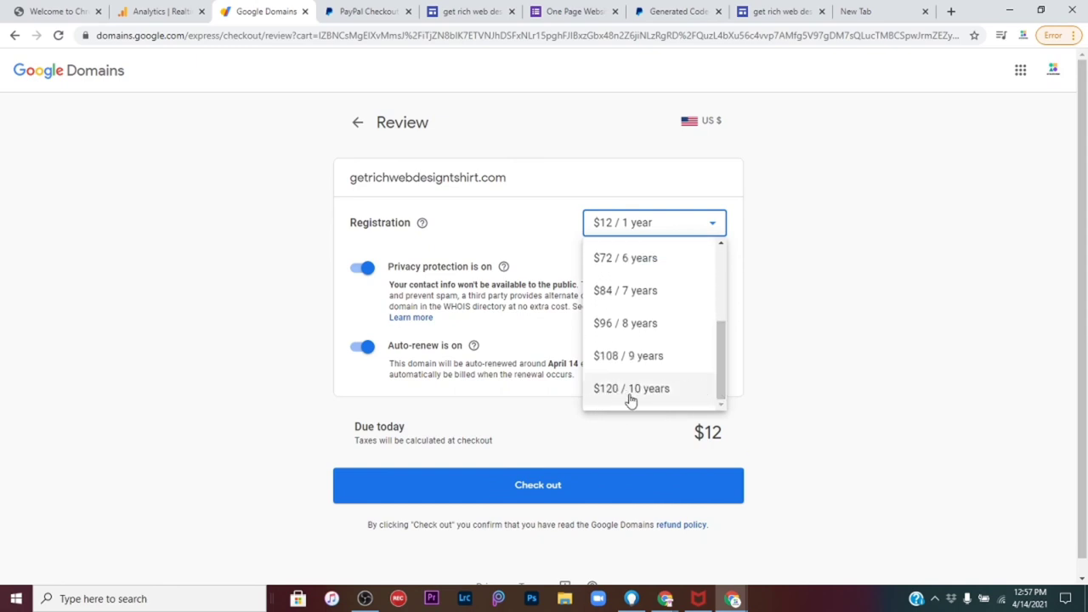
left_click_drag(720, 374, 707, 392)
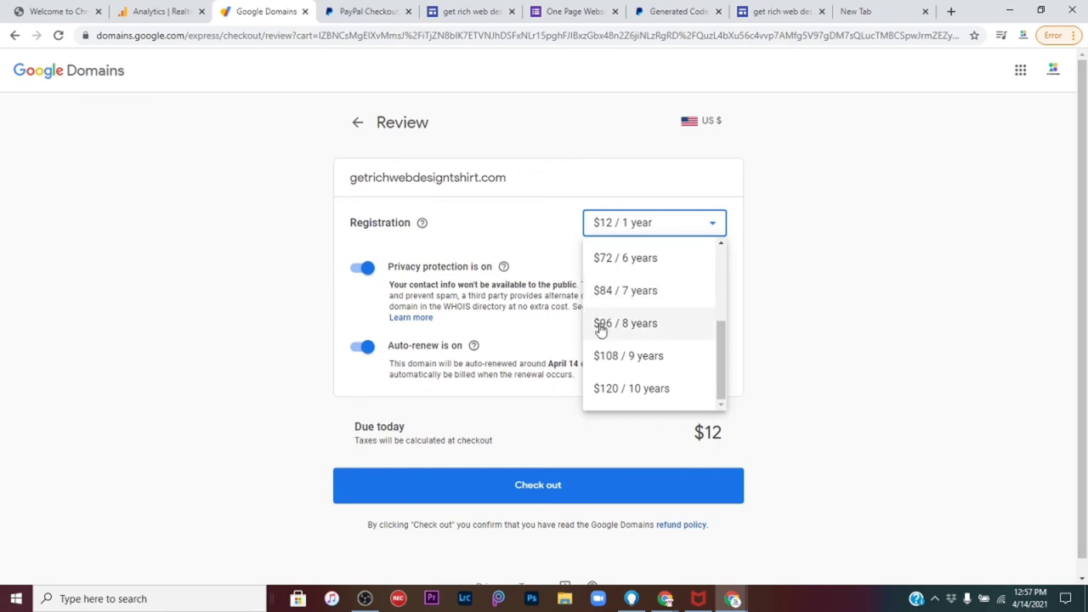
left_click_drag(720, 362, 724, 284)
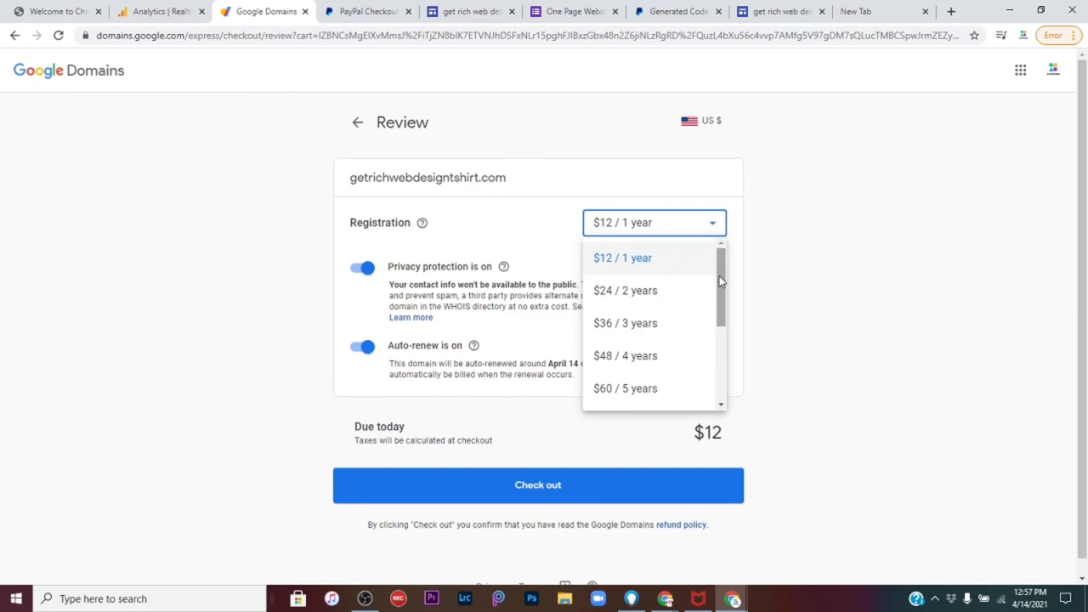
left_click_drag(720, 281, 721, 357)
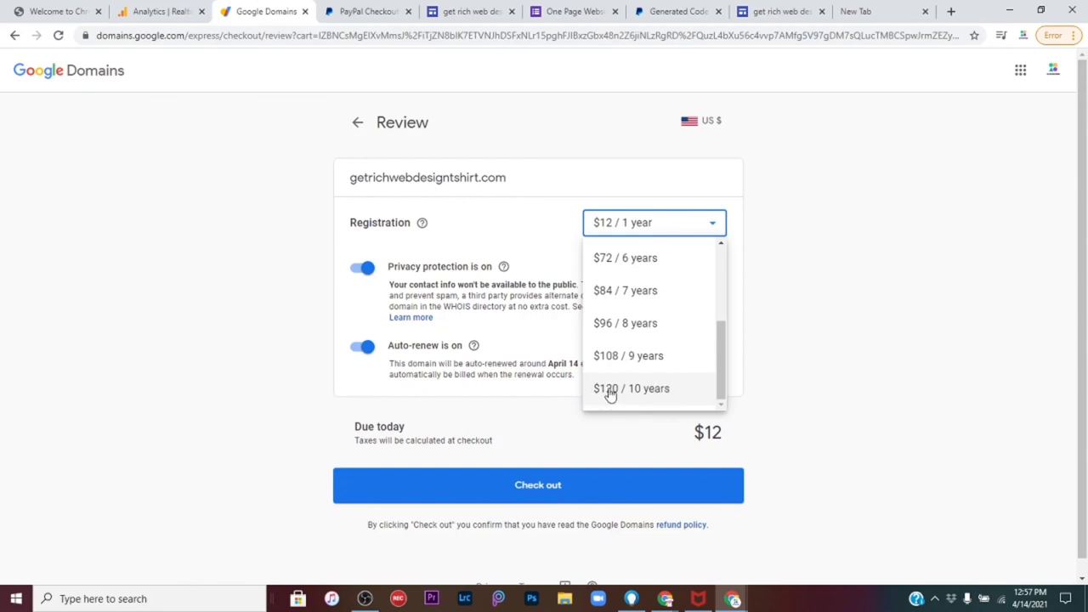
scroll(723, 322, "up", 2)
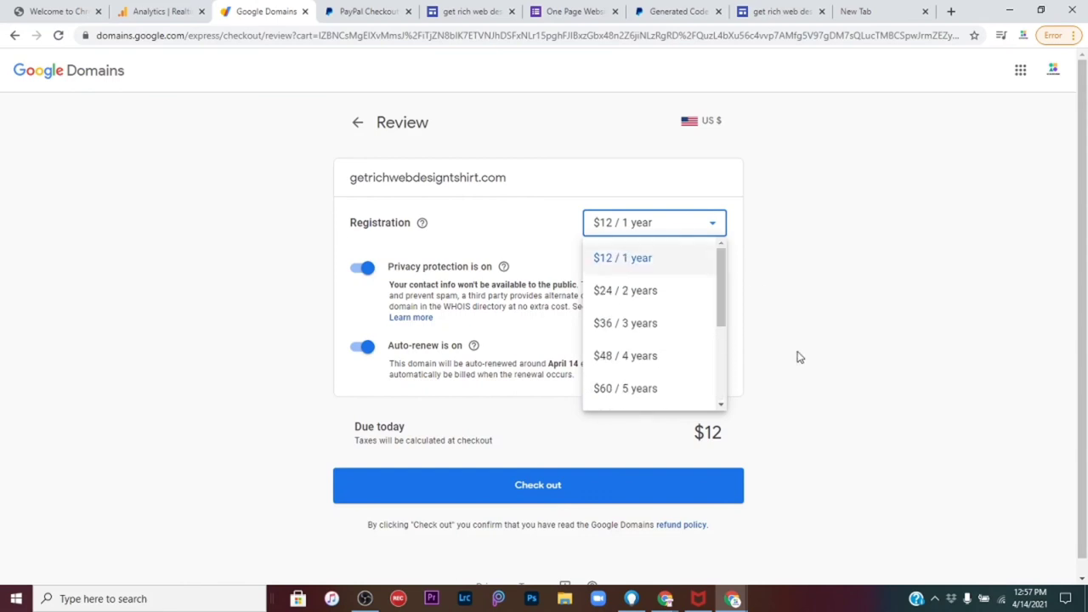
left_click(796, 357)
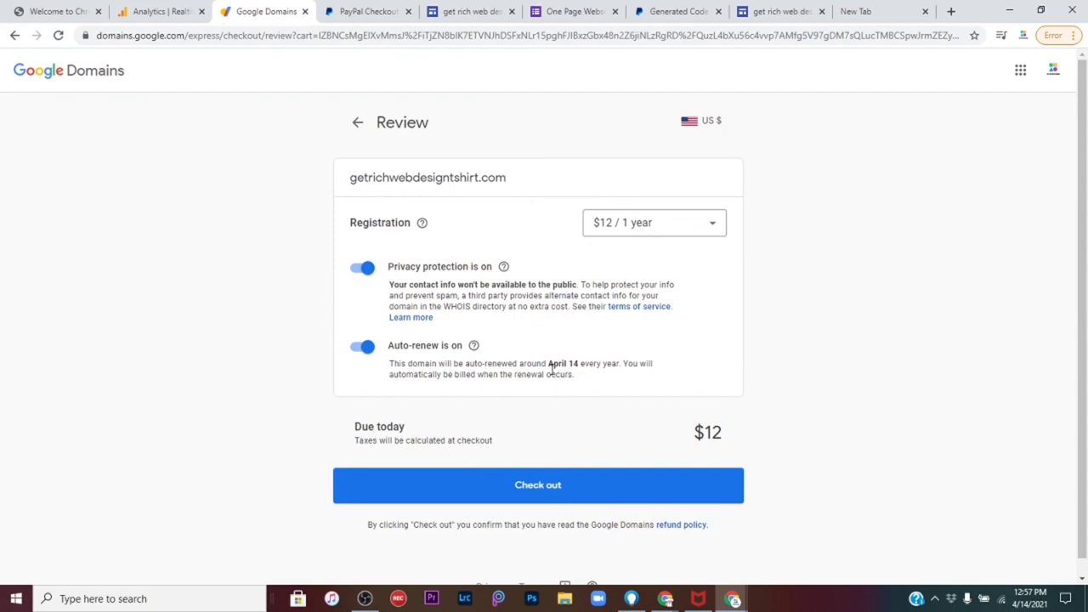
left_click(543, 488)
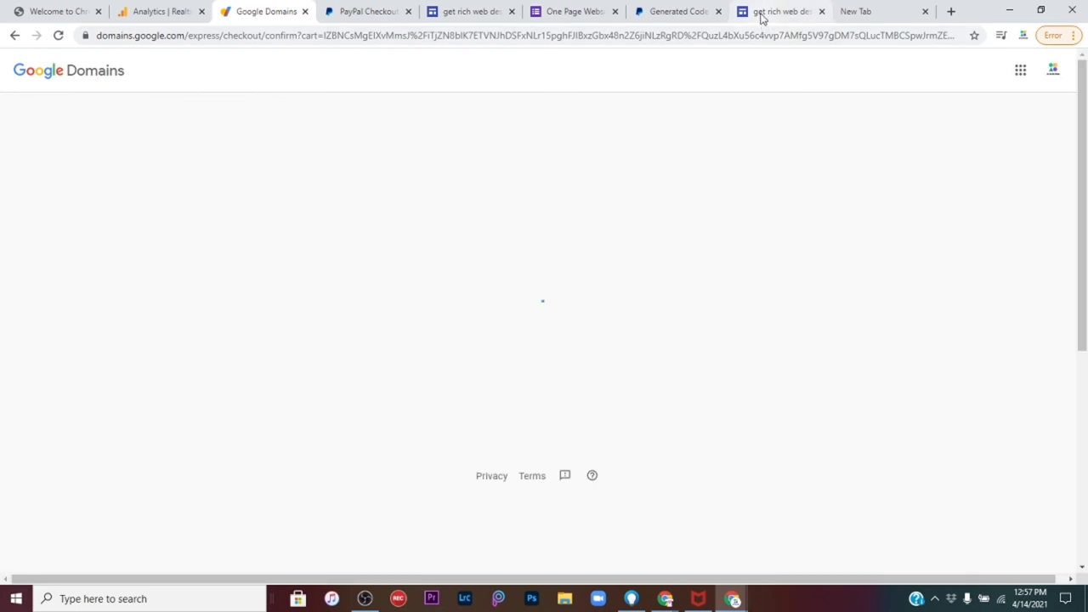
left_click(761, 15)
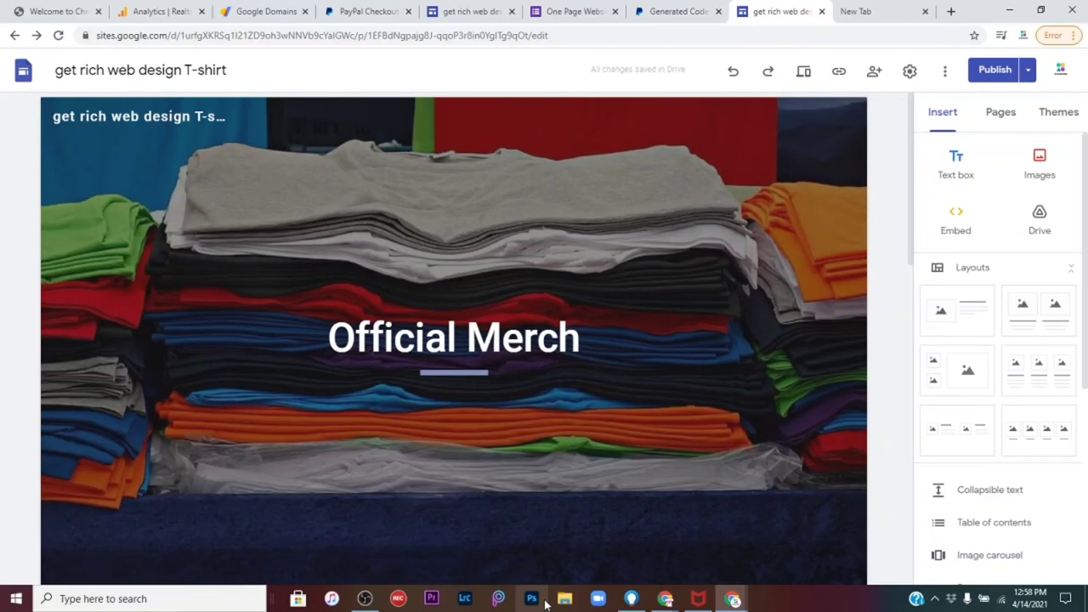
left_click(365, 599)
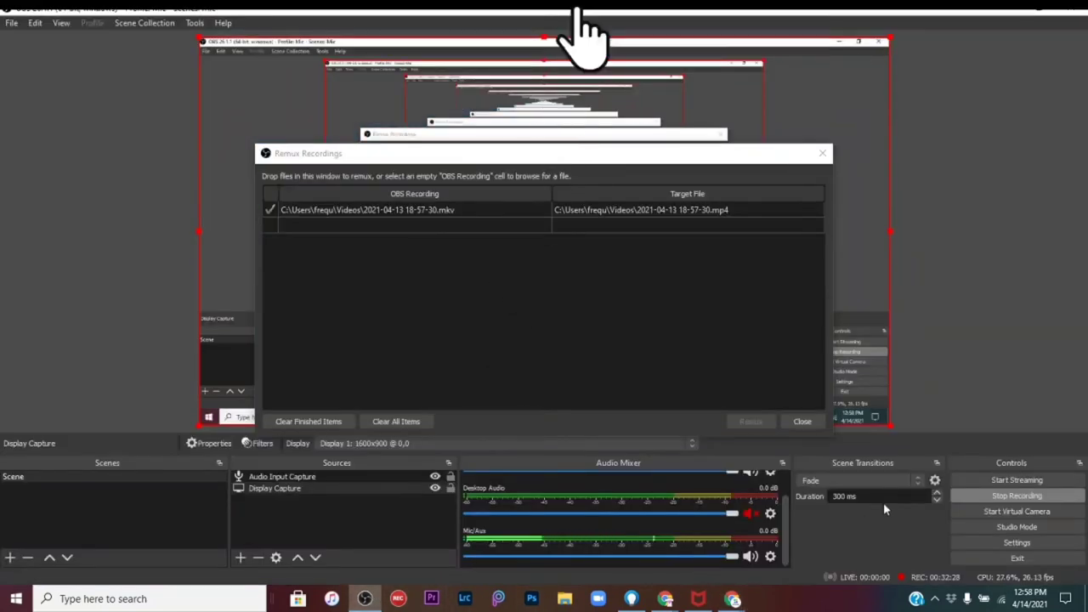